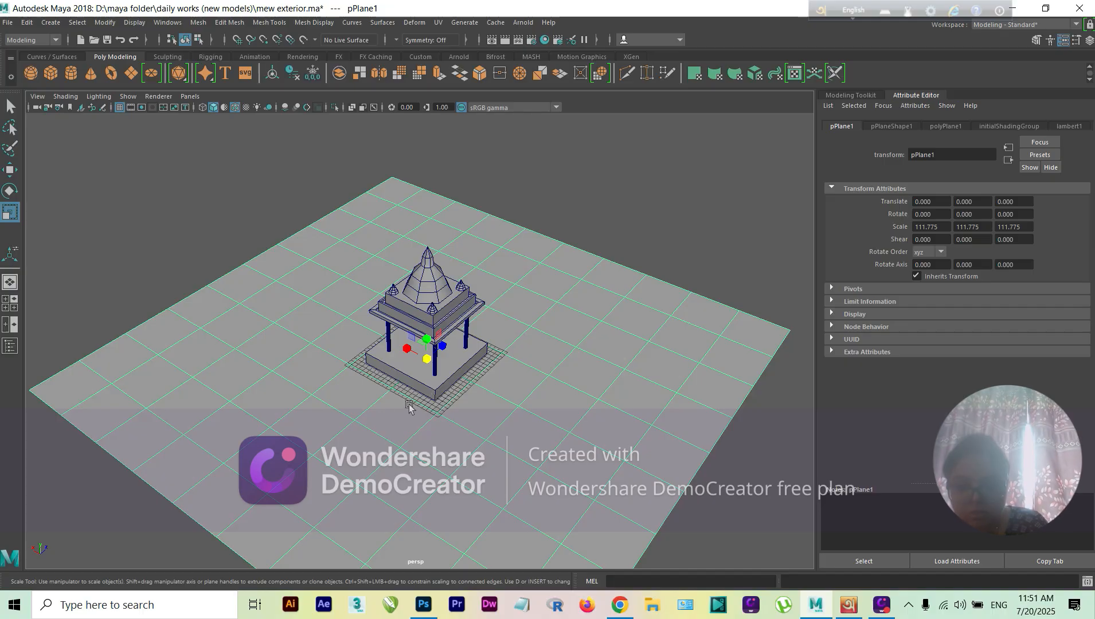
Step: Move the pavilion along Z to about 34.6, towards one edge of the ground plane
left_click_drag(325, 383, 382, 378, "alt")
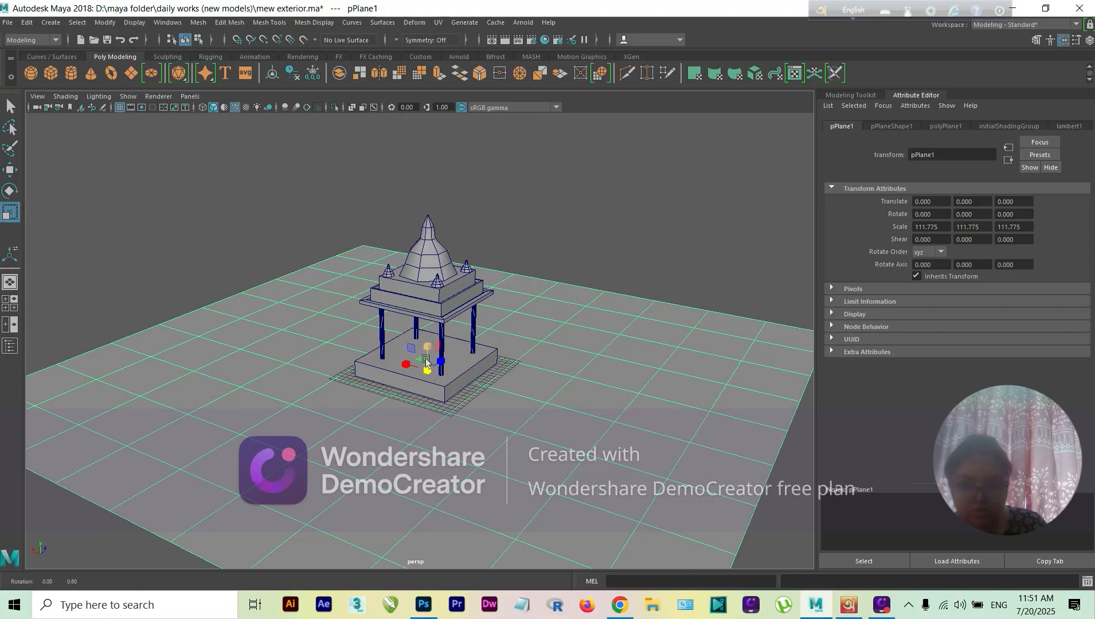
left_click(425, 360)
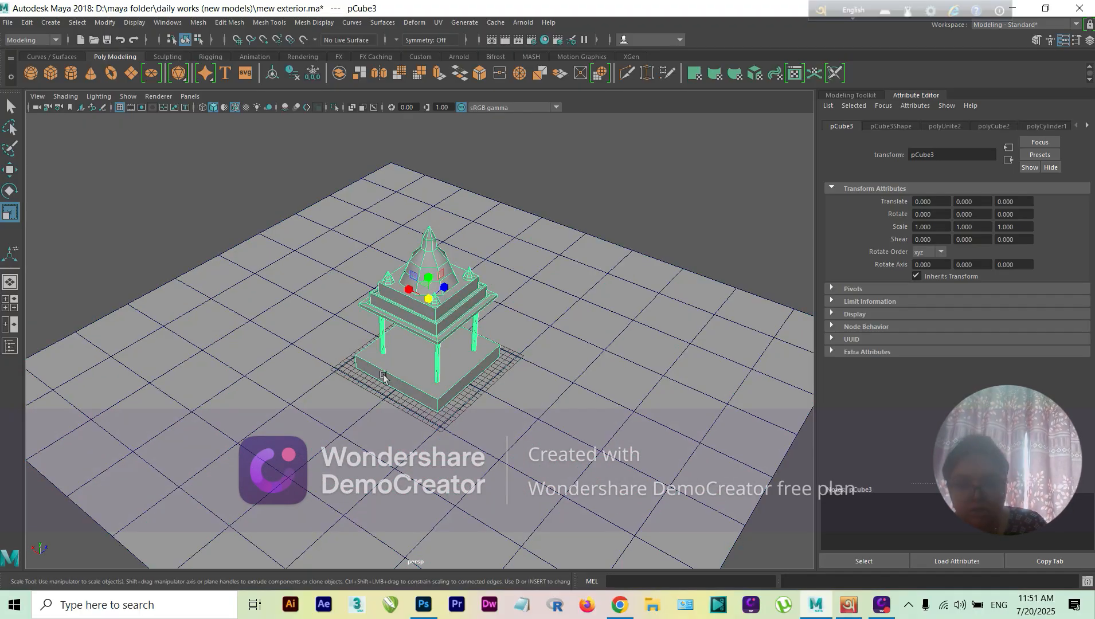
key("w")
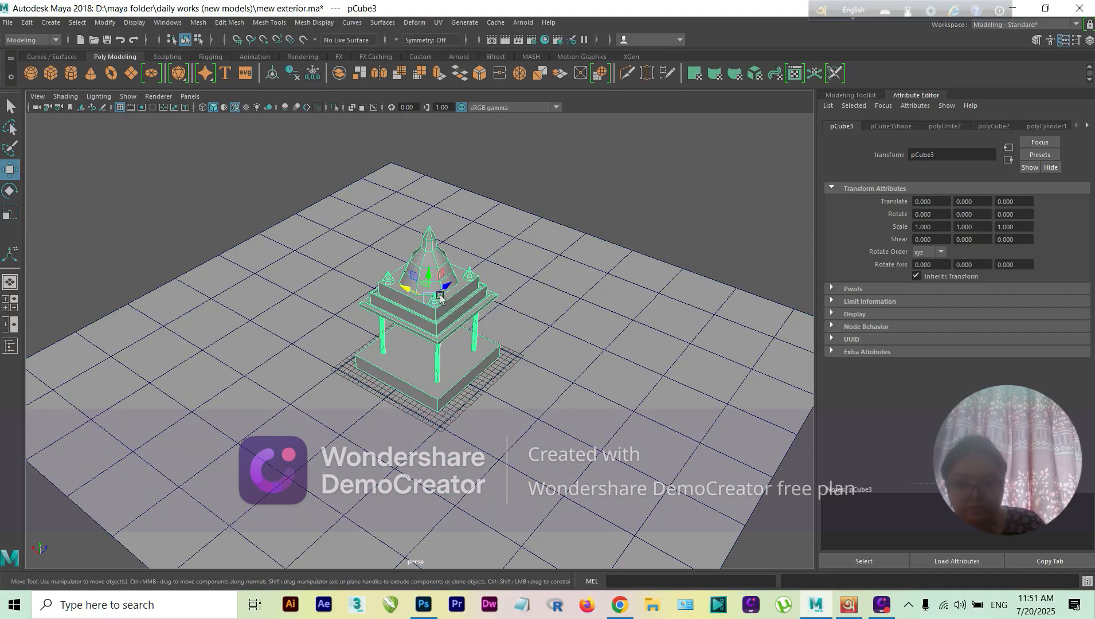
left_click_drag(443, 293, 555, 311)
scroll(516, 342, "down", 3)
left_click(527, 348)
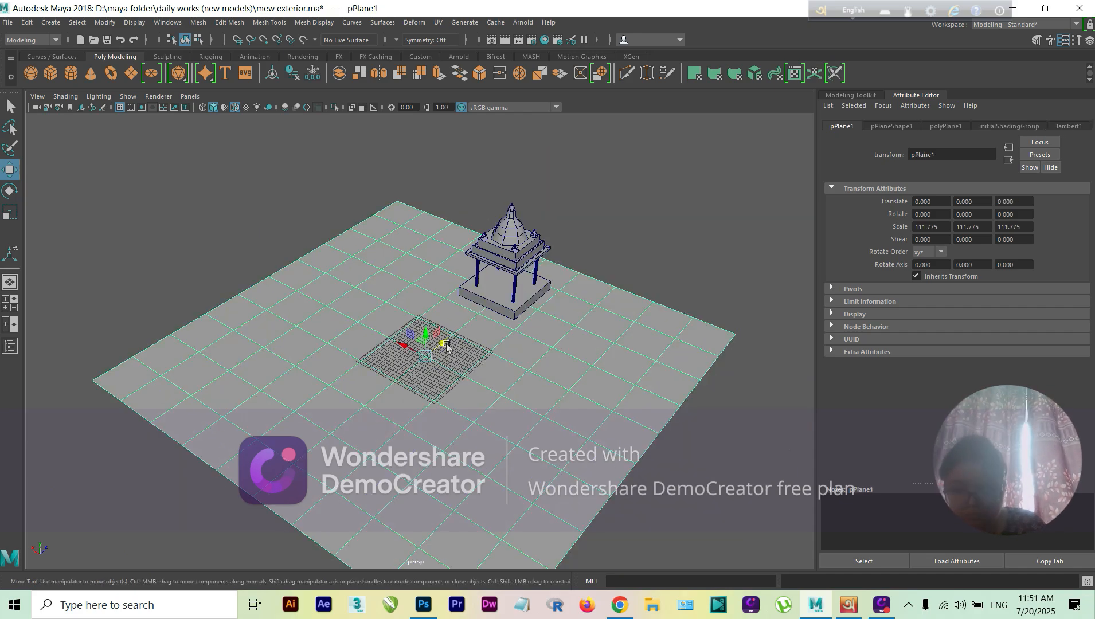
Step: Duplicate the pavilion and move the copy along X to about -38.6, keeping it in the same row
left_click_drag(447, 345, 522, 344, "alt")
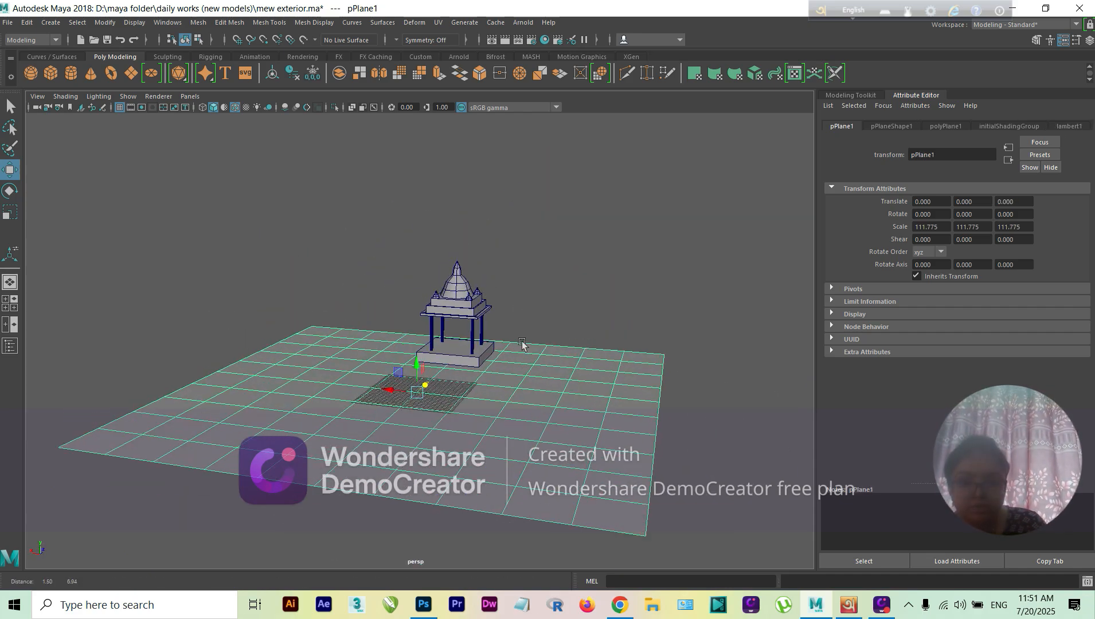
scroll(521, 344, "up", 3)
scroll(561, 358, "up", 2)
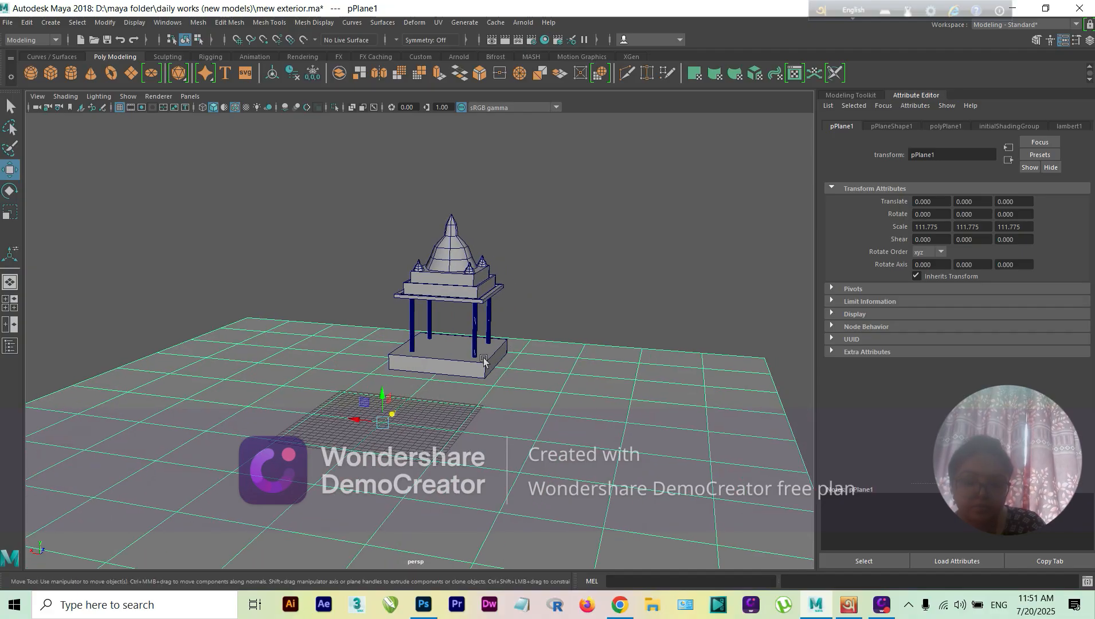
scroll(483, 360, "down", 2)
left_click_drag(483, 360, 456, 380, "alt")
scroll(479, 372, "up", 2)
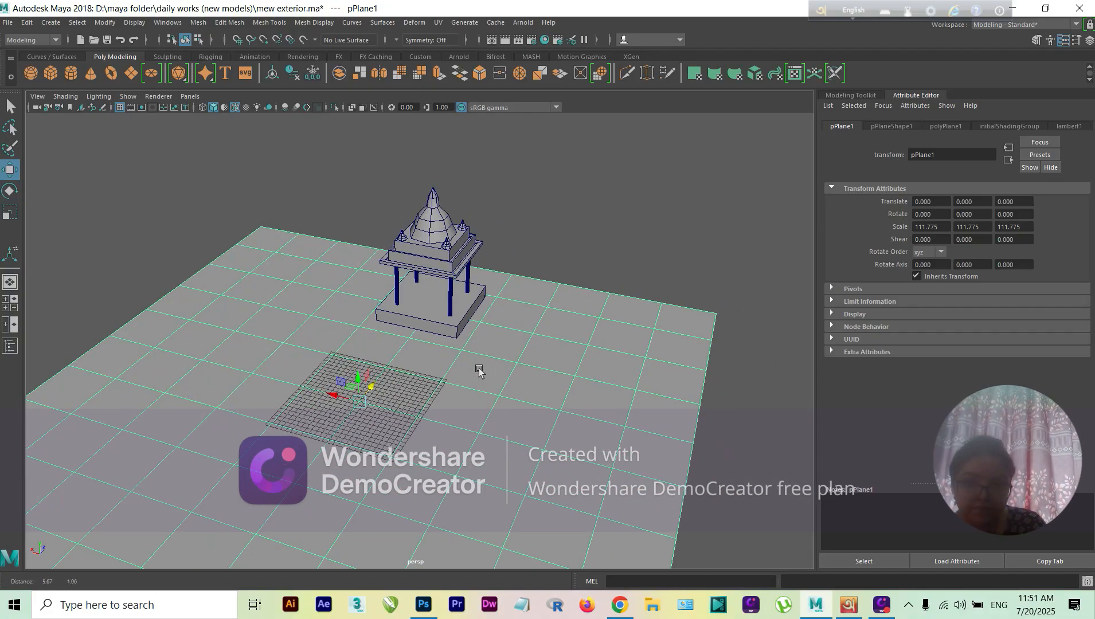
left_click(470, 324)
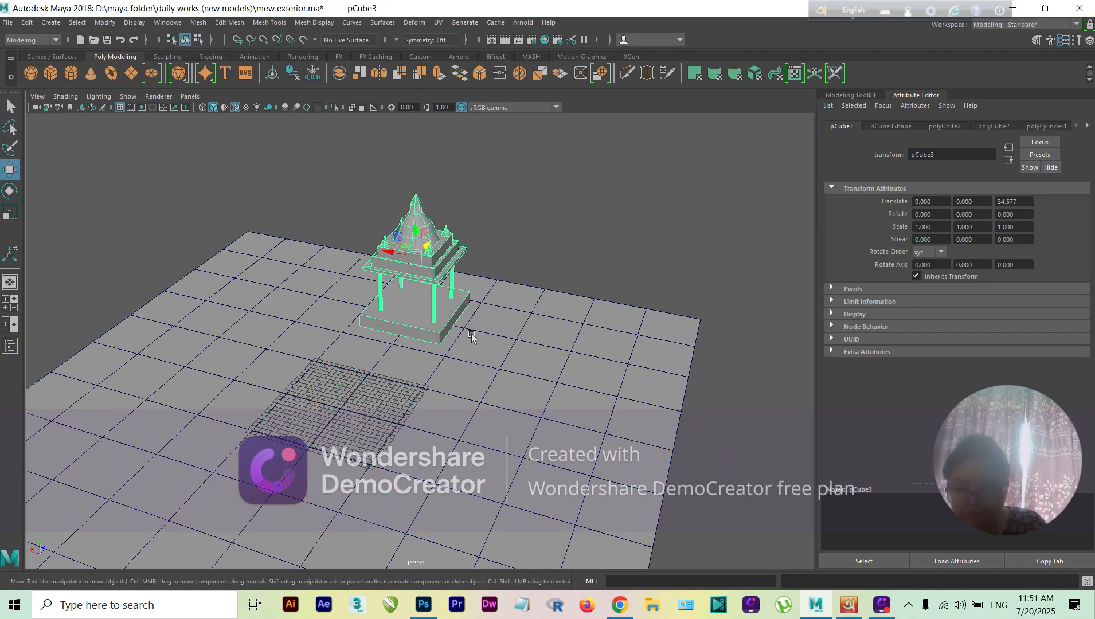
key("ctrl+d")
left_click_drag(397, 252, 768, 344)
Step: Duplicate the pavilion copy and move the new one to X about 36.1, on the other side of the original
key("ctrl+d")
scroll(768, 344, "down", 3)
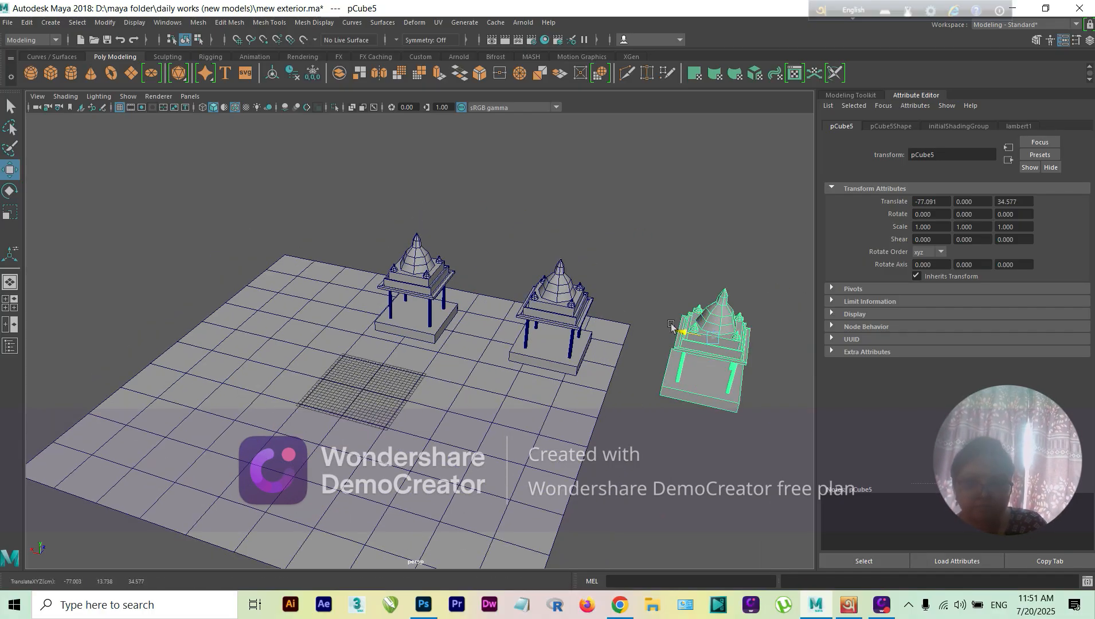
left_click_drag(671, 326, 269, 250)
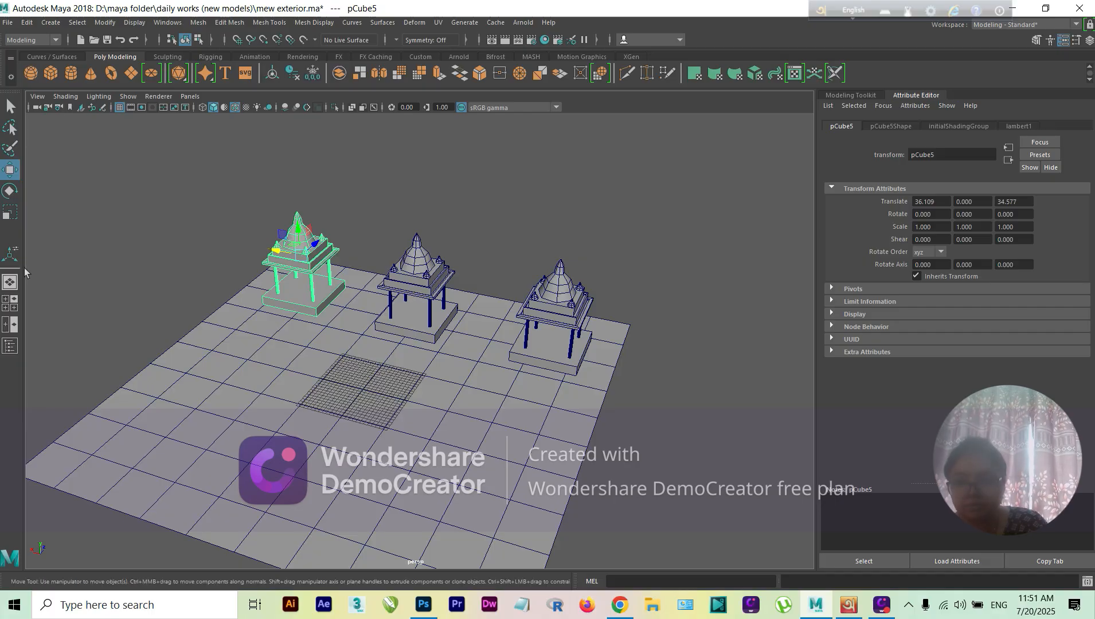
Step: In the top view, scale the pavilion on the negative X side uniformly to about 0.79 and the positive X one to about 0.85
left_click(7, 310)
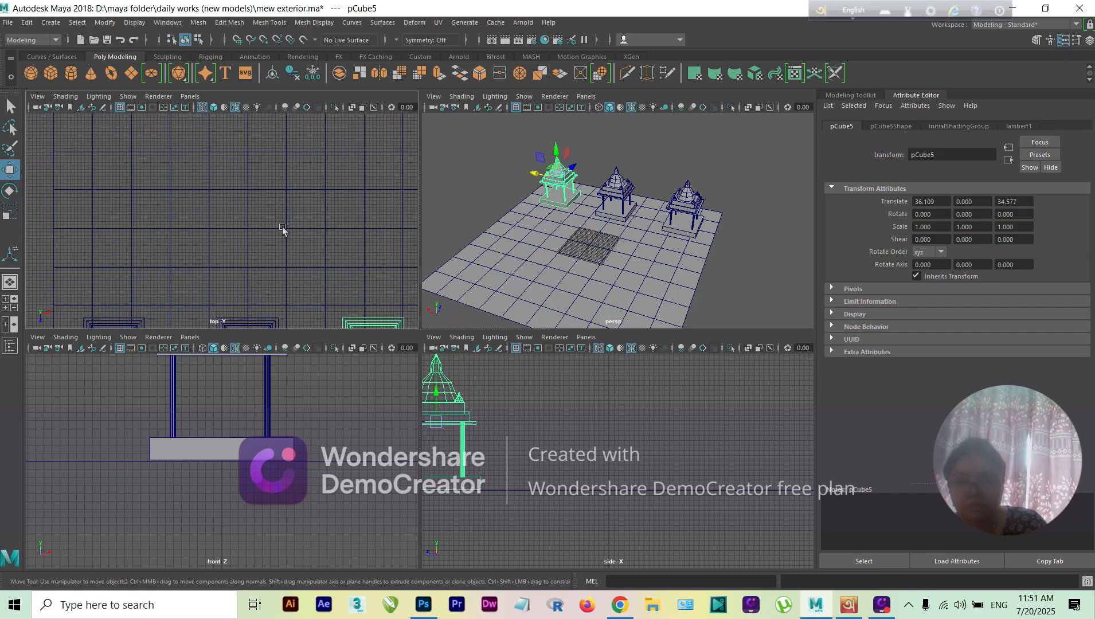
key("a")
left_click(221, 263)
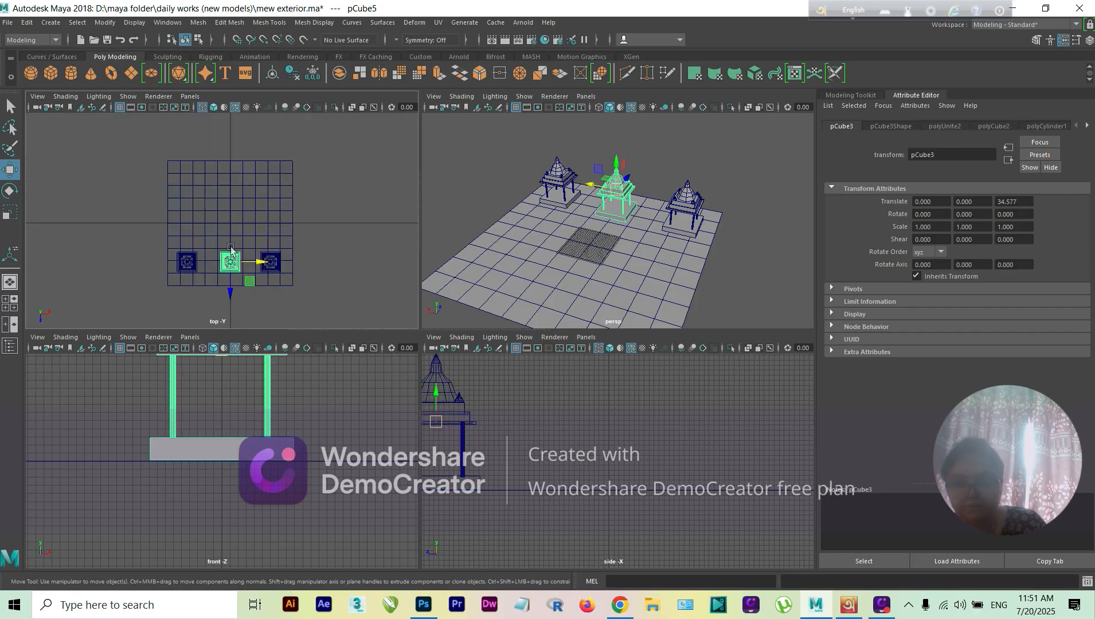
scroll(230, 250, "up", 2)
left_click(166, 284)
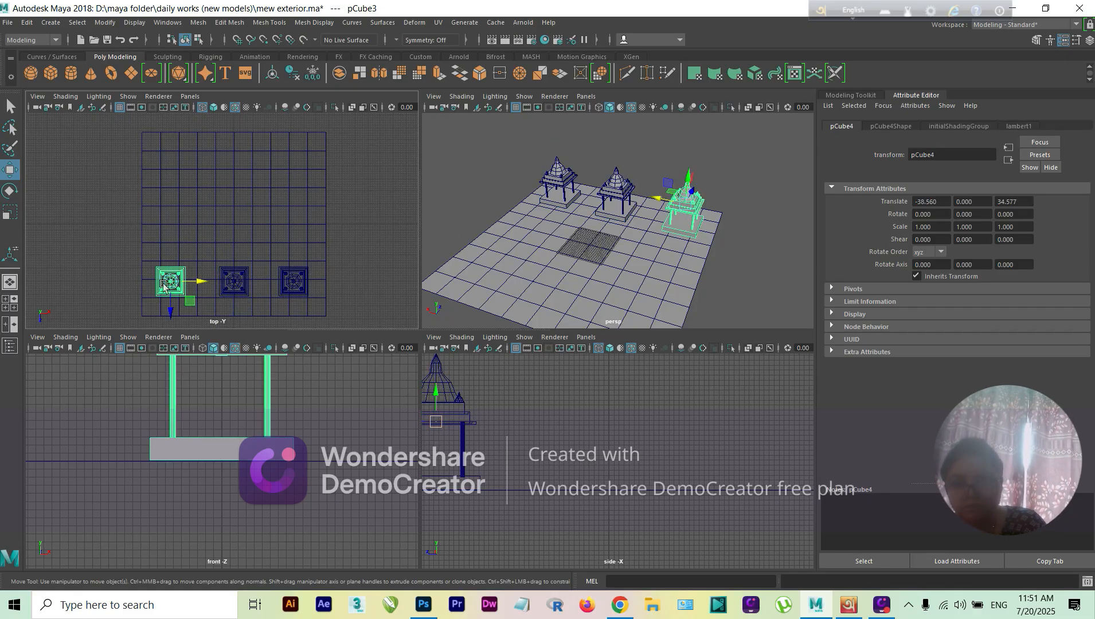
key("r")
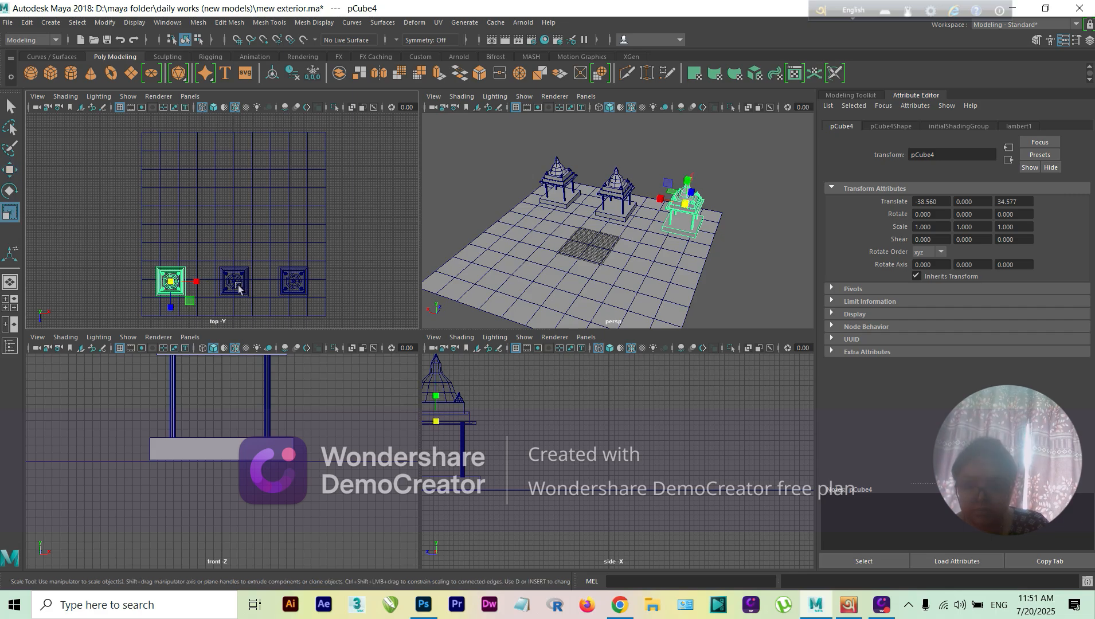
left_click_drag(170, 280, 169, 287)
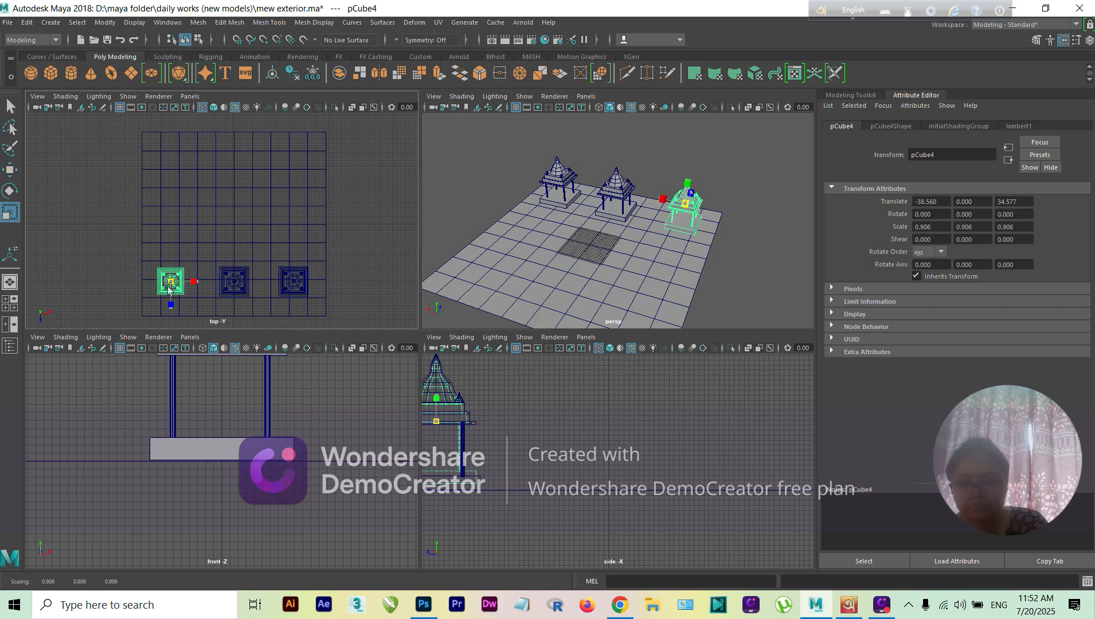
left_click(279, 285)
left_click_drag(293, 282, 286, 287)
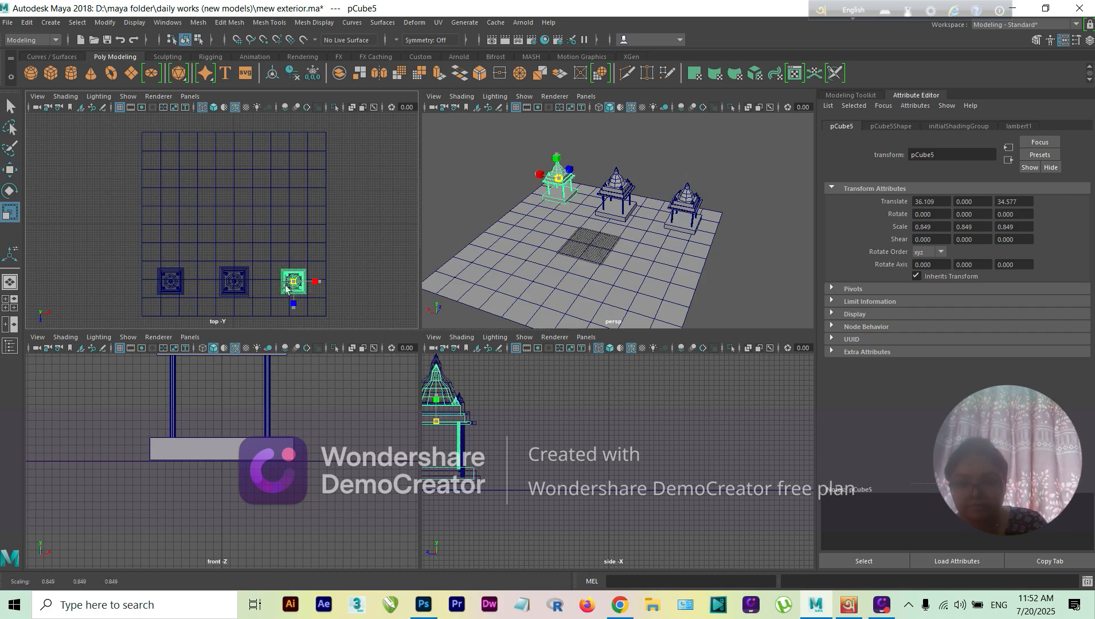
left_click(183, 277)
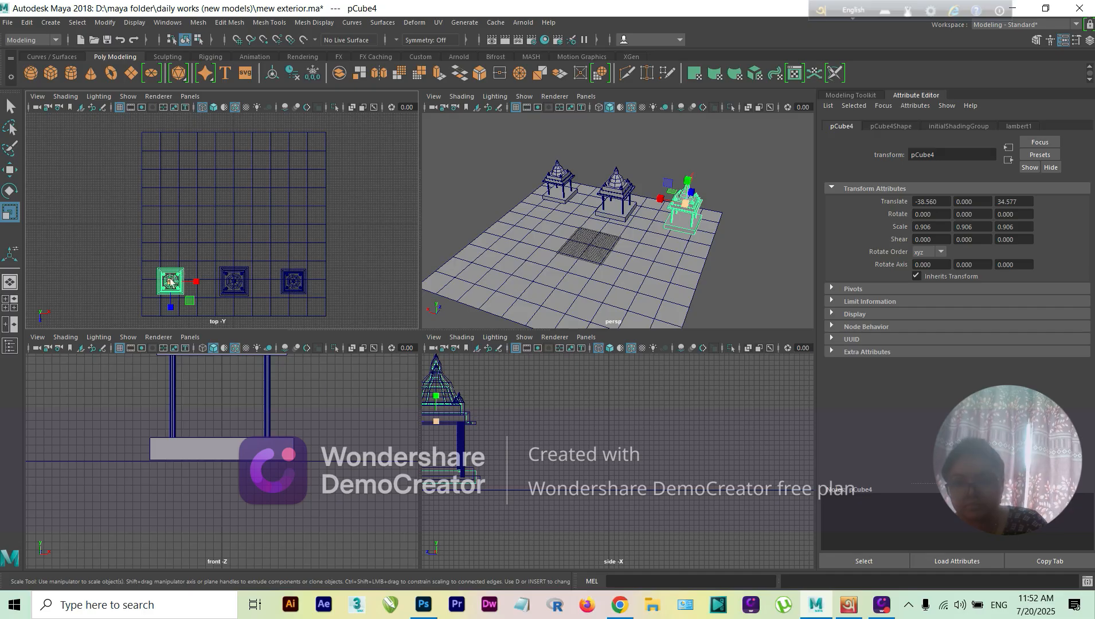
left_click_drag(170, 280, 171, 286)
left_click(342, 259)
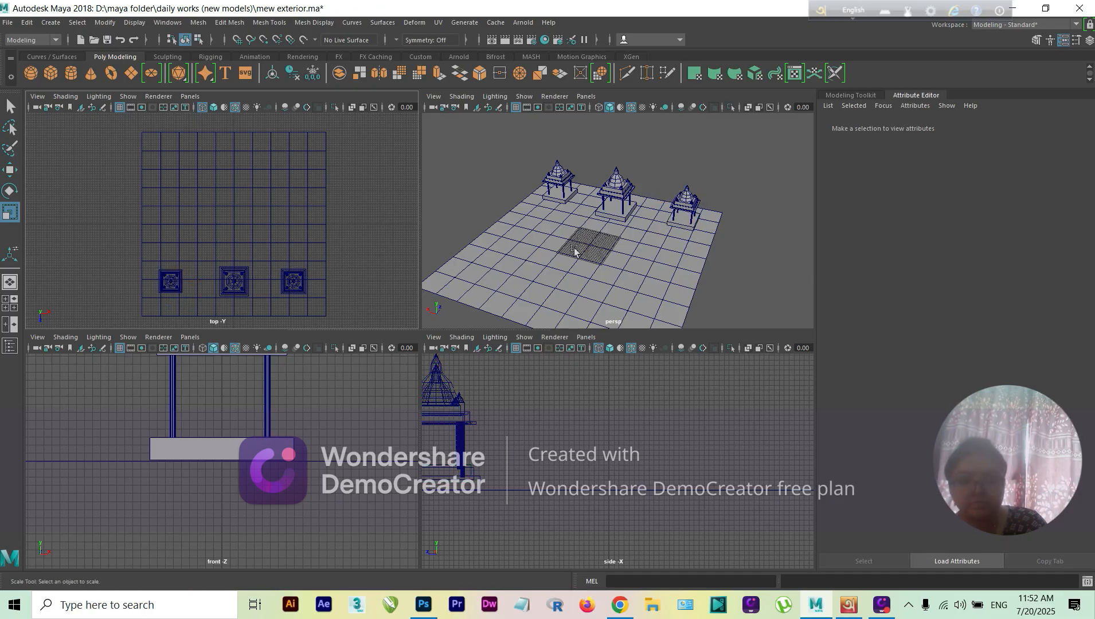
Step: Duplicate both smaller side pavilions together and move the copies along Z to about -42, near the plane's opposite edge
left_click(326, 275)
left_click(10, 281)
scroll(63, 298, "down", 10)
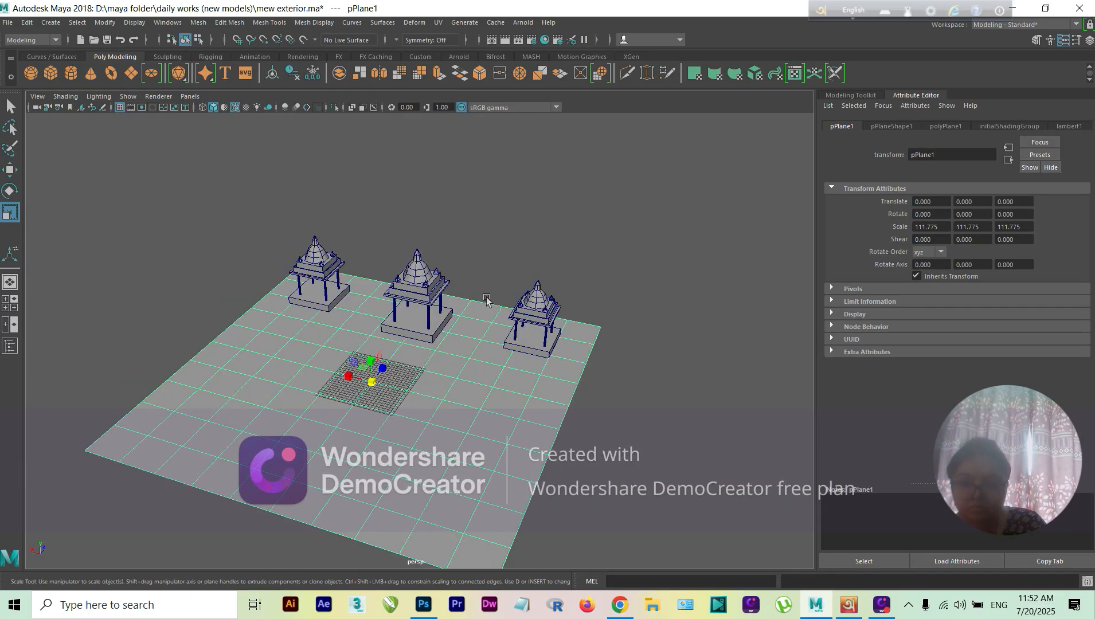
scroll(441, 311, "up", 3)
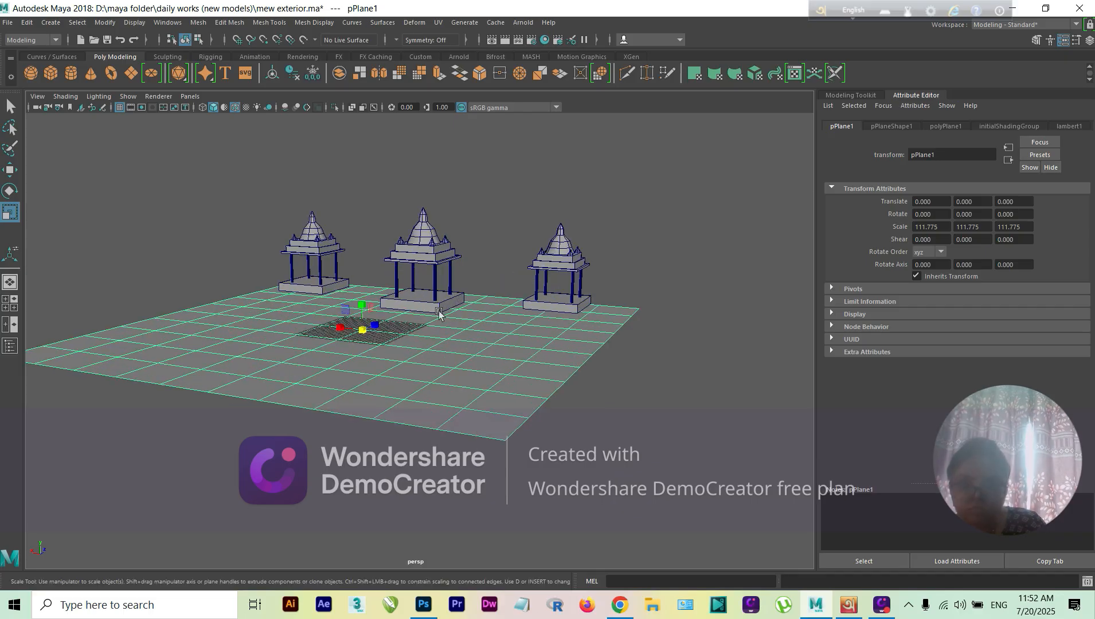
left_click_drag(468, 314, 544, 326, "alt")
left_click(515, 305)
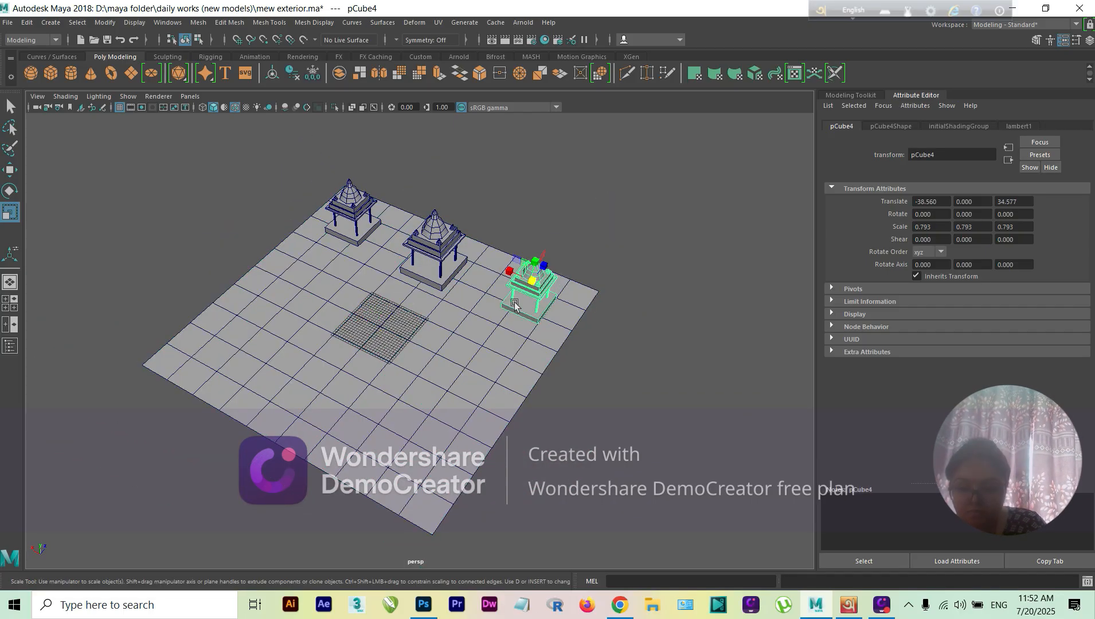
left_click(377, 246, "shift")
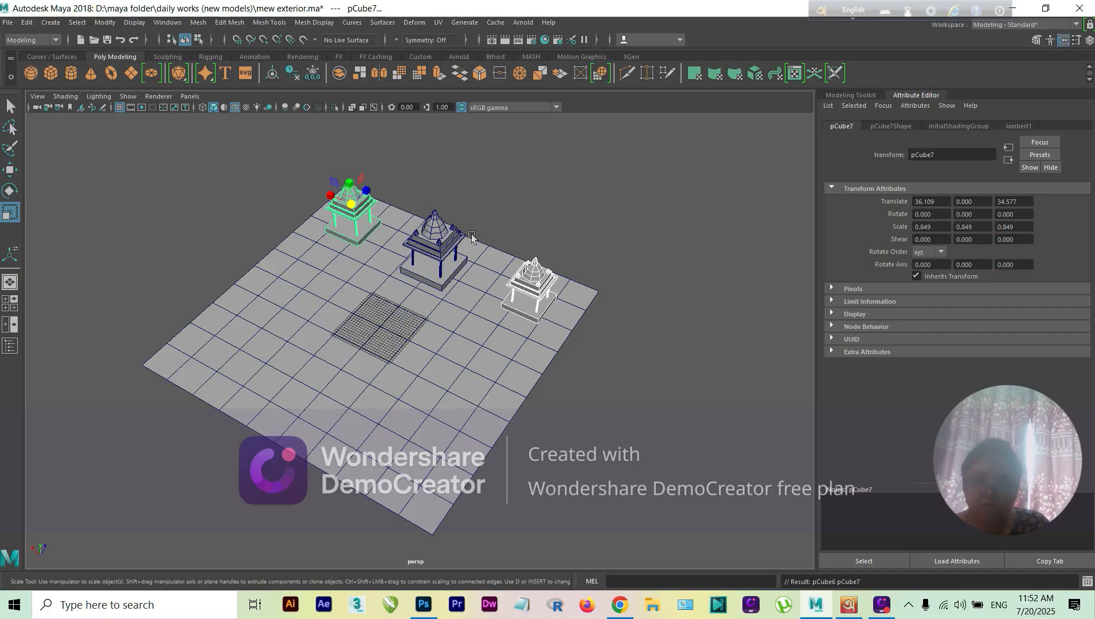
key("w")
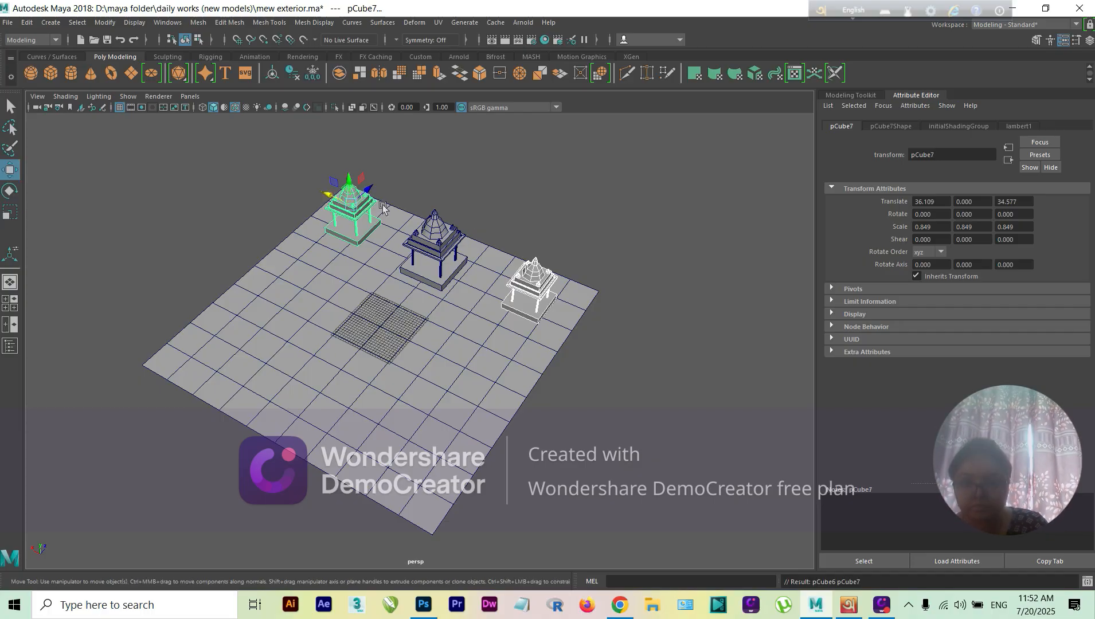
middle_click_drag(372, 197, 210, 287)
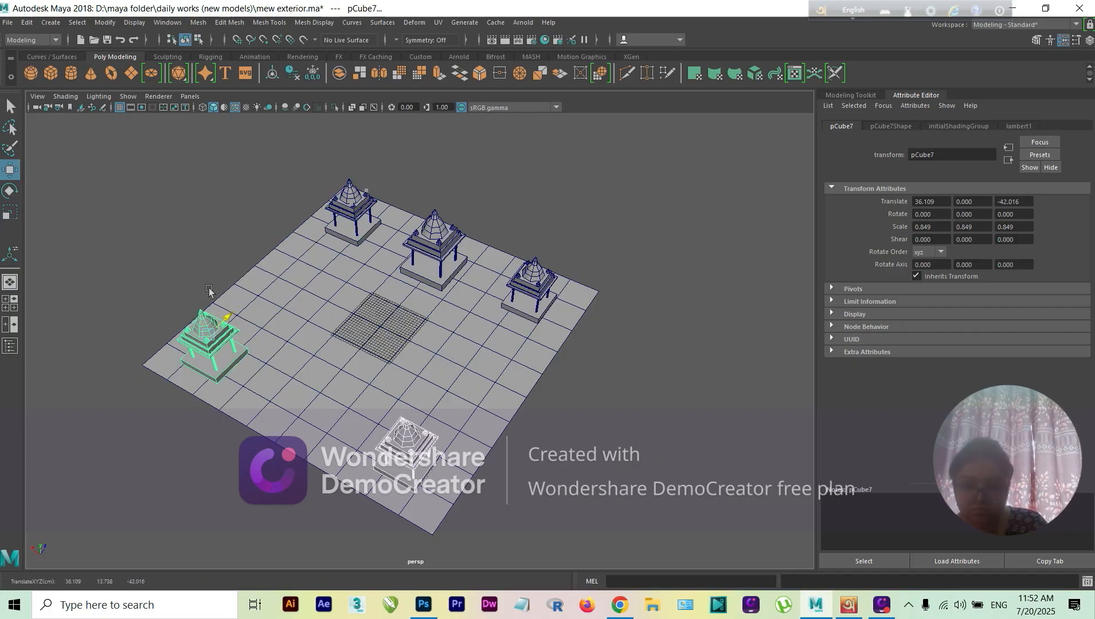
left_click(602, 285)
Step: In the side view, lower the two pavilions at the negative Z edge by about 2.2 units onto the ground plane
mouse_move(443, 292)
left_mouse_down("alt")
mouse_move(489, 259)
mouse_move(346, 288)
mouse_move(523, 356)
mouse_move(459, 336)
mouse_move(485, 329)
mouse_move(432, 303)
mouse_move(452, 305)
mouse_move(433, 307)
left_mouse_up("alt")
left_click(10, 303)
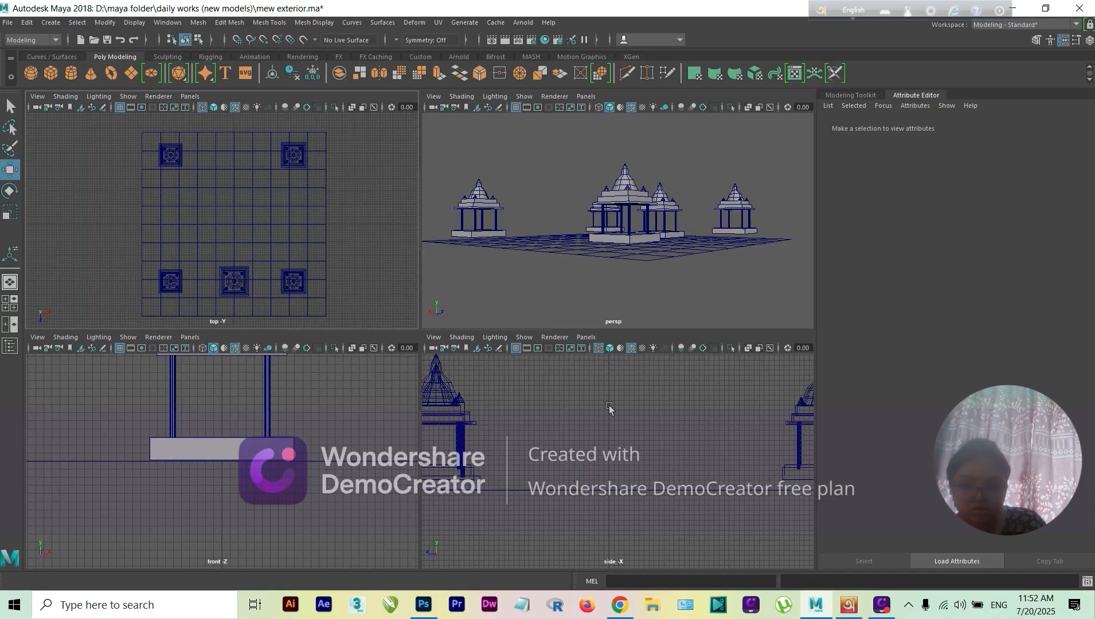
scroll(609, 406, "down", 5)
scroll(680, 437, "up", 2)
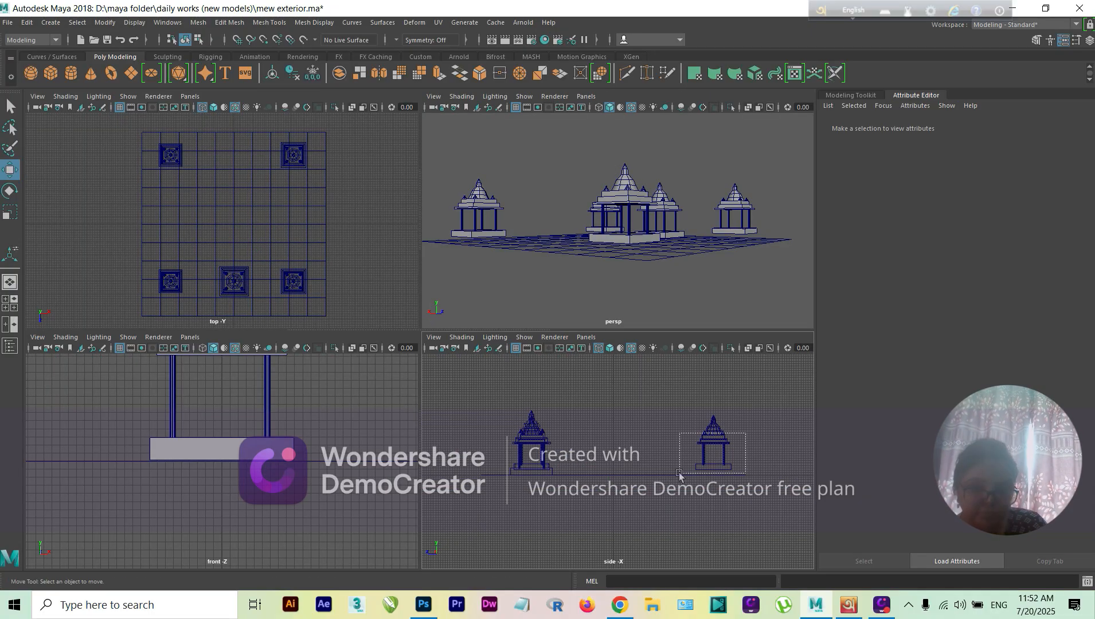
left_click(704, 453)
left_click_drag(712, 420, 712, 424)
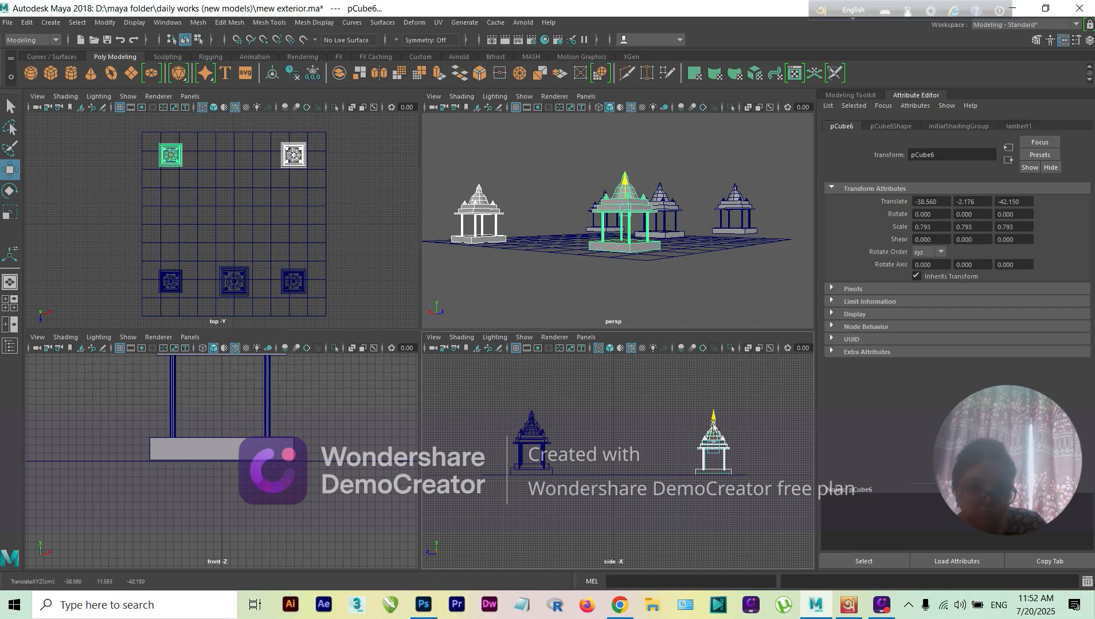
left_click(635, 452)
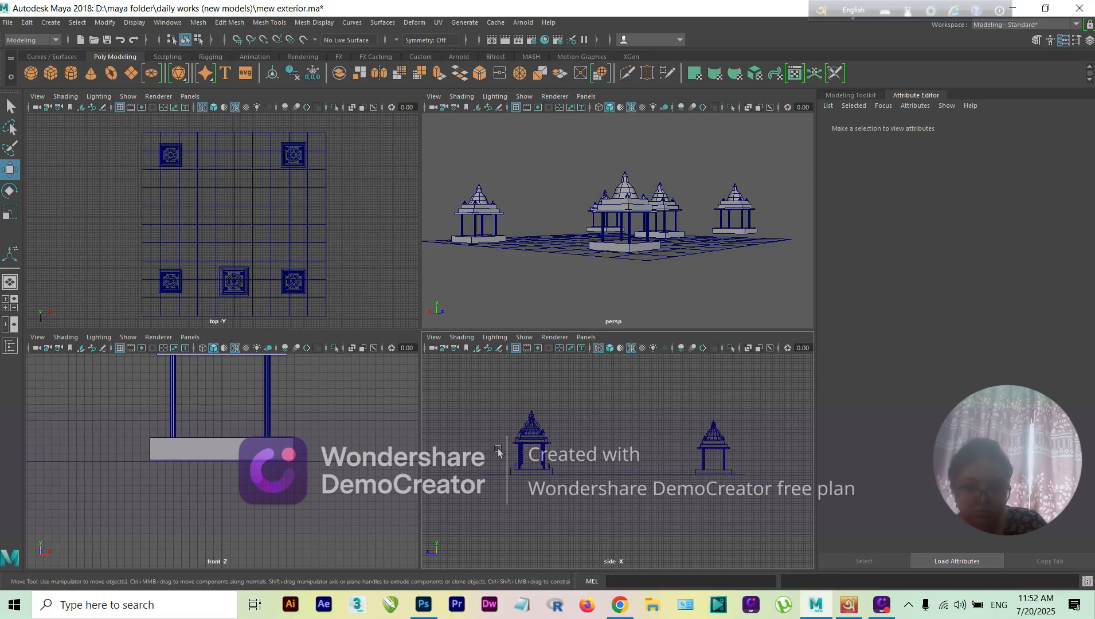
left_click(527, 416)
left_click_drag(533, 414, 533, 423)
left_click(584, 444)
Step: Lower the small pavilion at the negative X, positive Z corner to Y about -2.6 so its base meets the plane
scroll(584, 445, "up", 4)
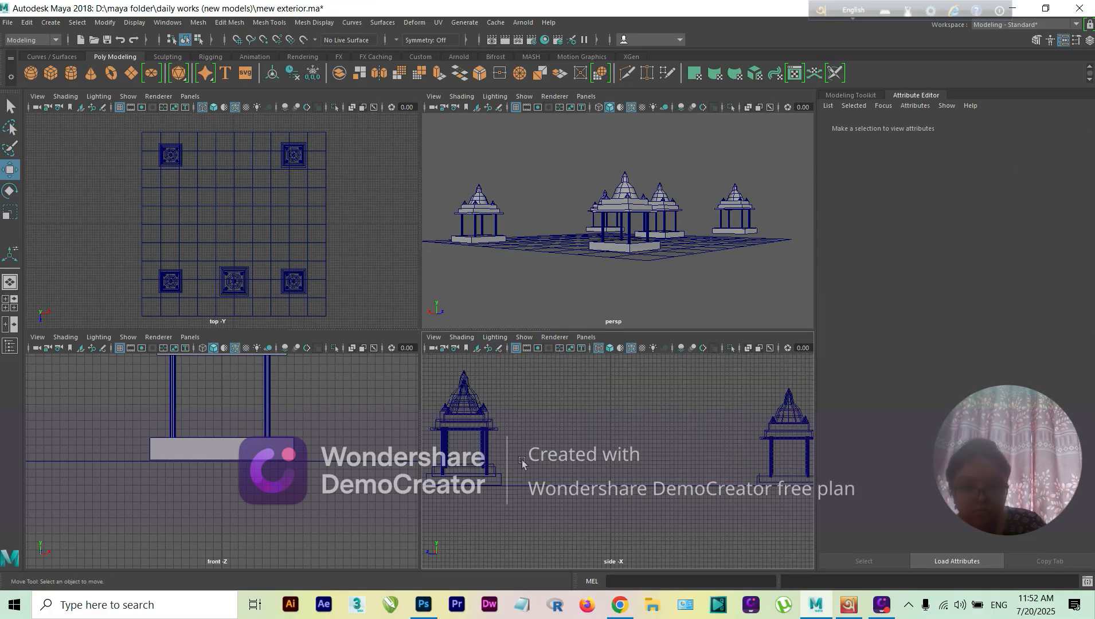
left_click_drag(721, 258, 765, 232, "alt")
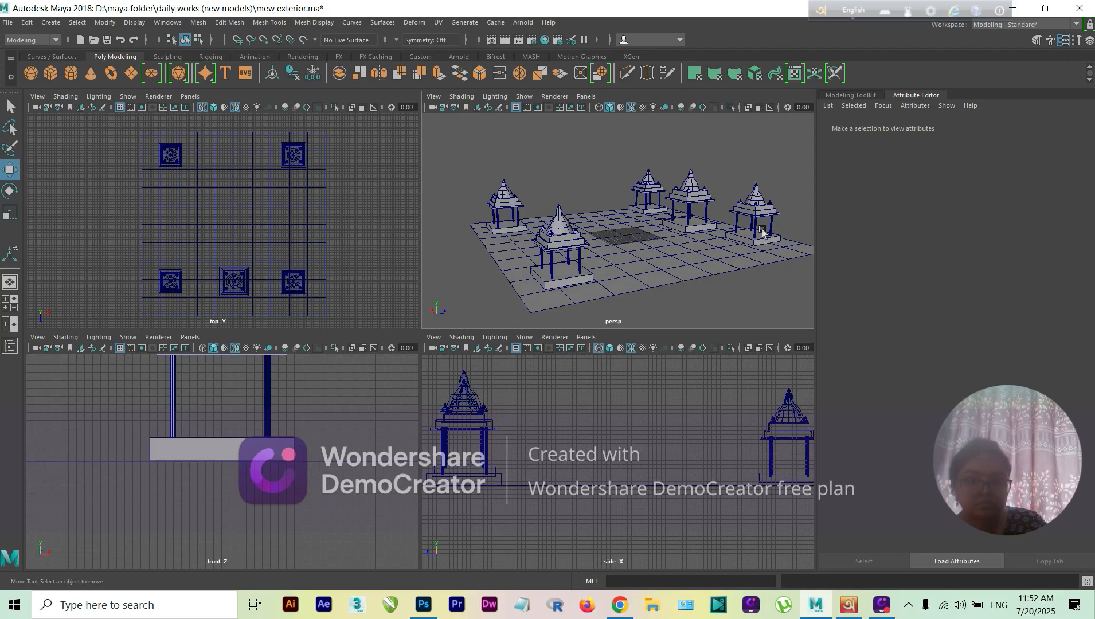
left_click(764, 233)
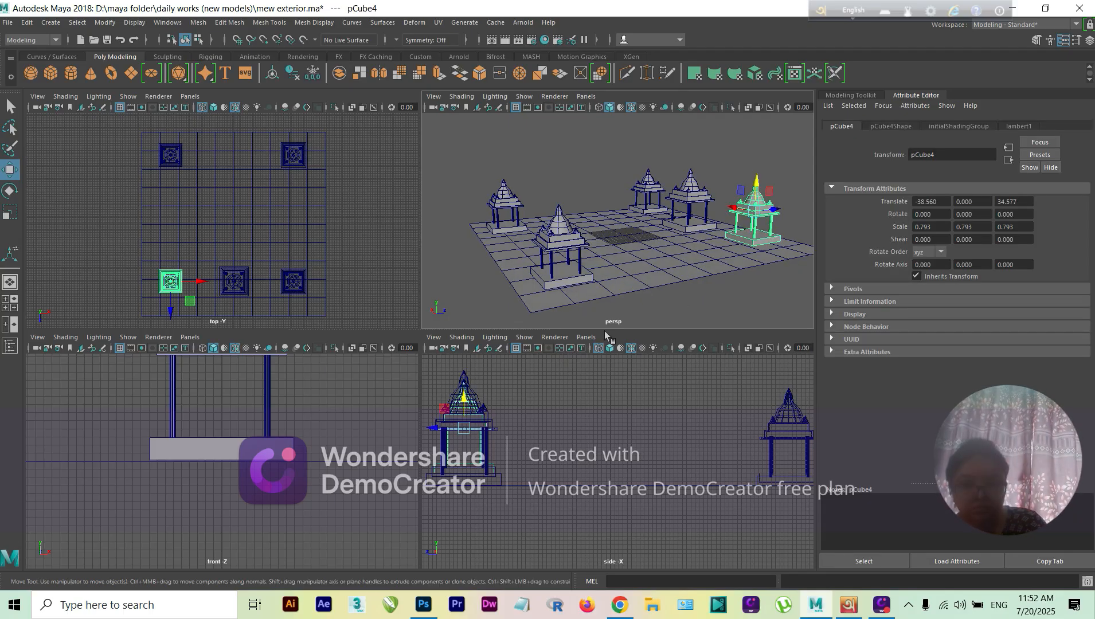
left_click_drag(463, 397, 464, 409)
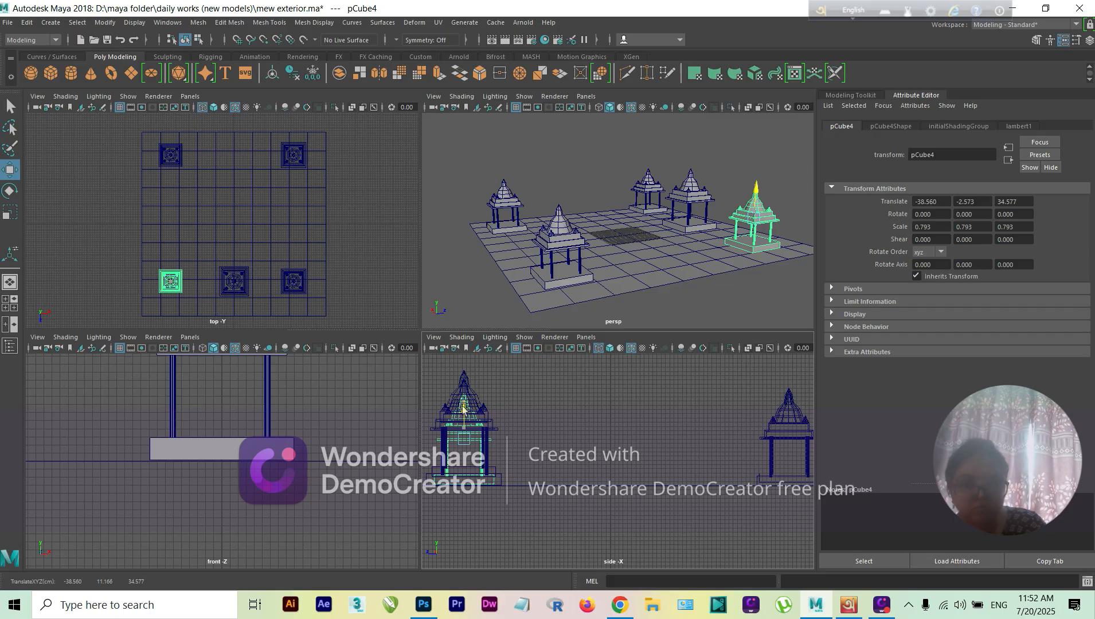
Step: Lower the small pavilion at the positive X, positive Z corner to Y about -2.2 onto the ground plane
left_click(647, 204)
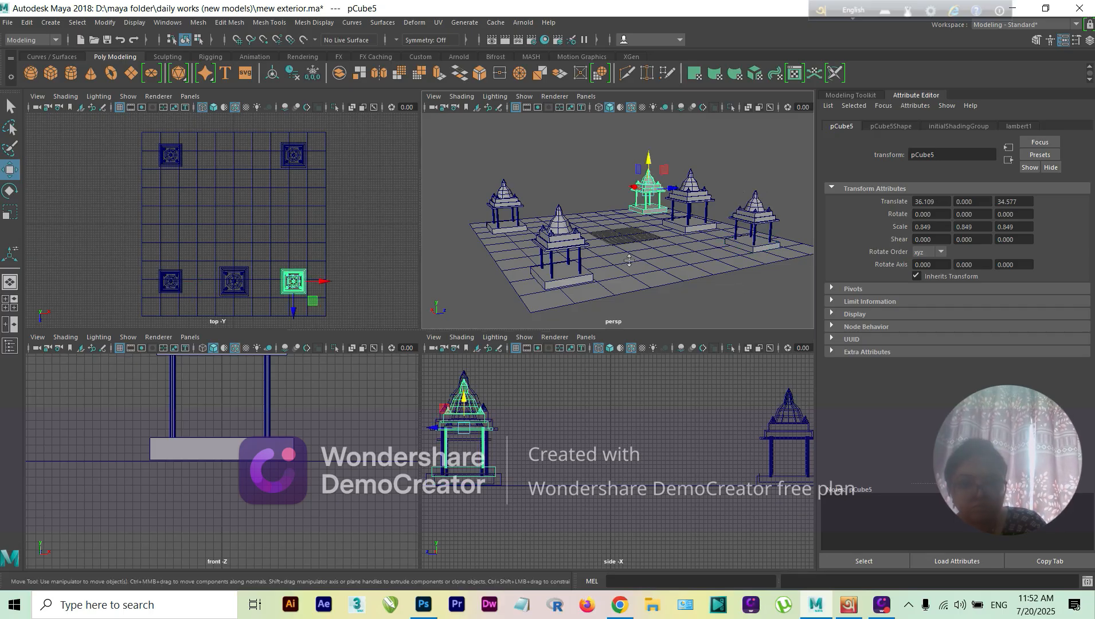
left_click_drag(463, 399, 463, 409)
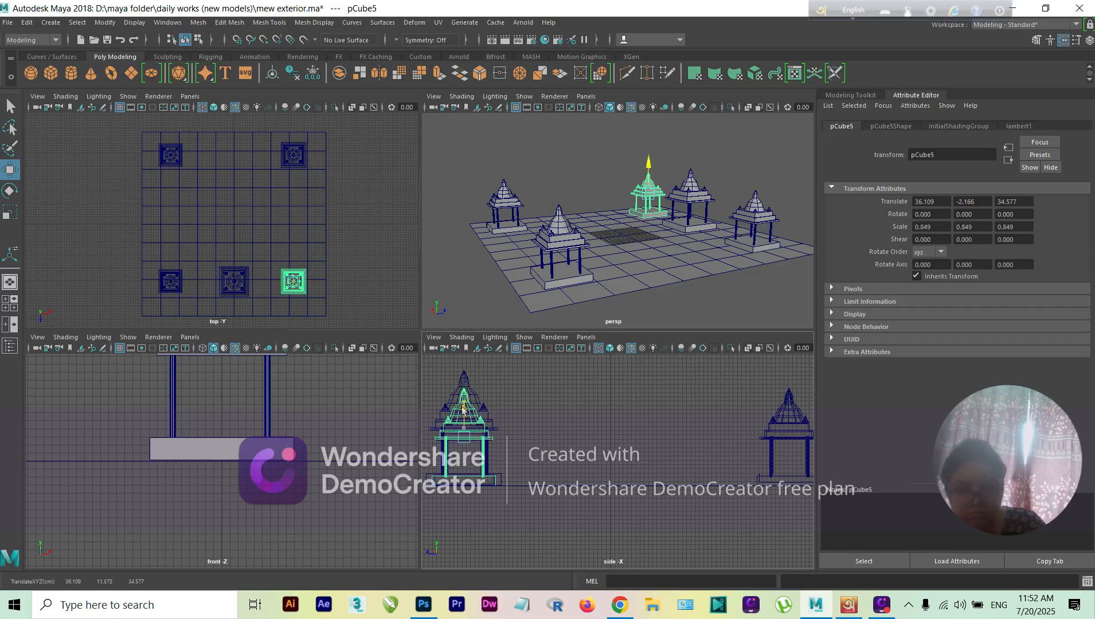
left_click(557, 380)
scroll(676, 240, "down", 3)
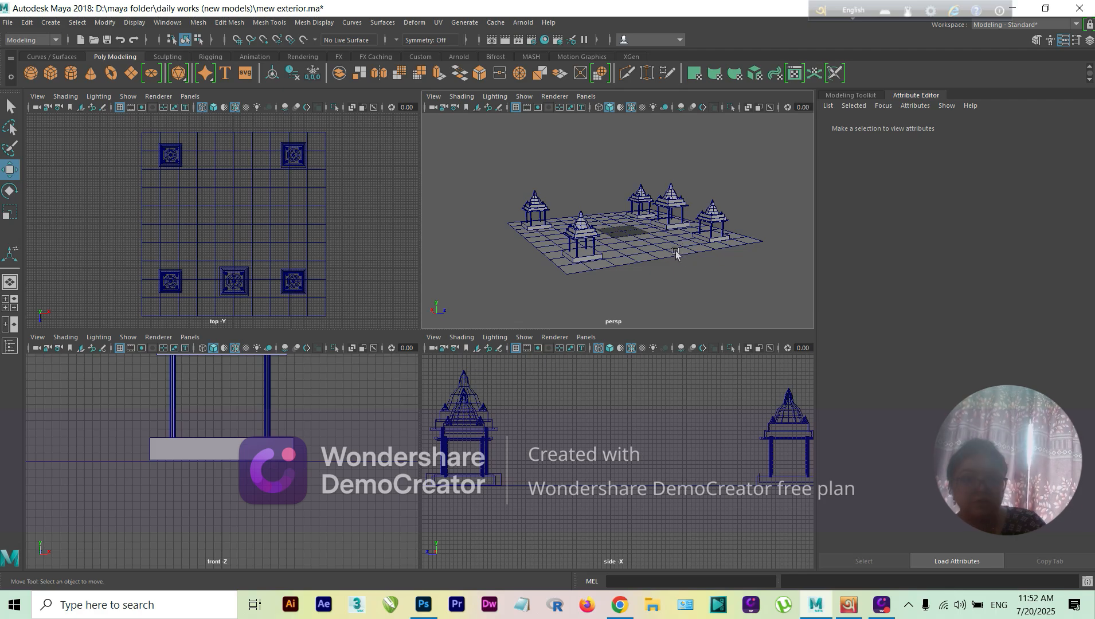
Step: Import the model shivagggggggggg.ma from the daily works (new models) folder into the temple scene
left_click(635, 244)
left_click_drag(635, 245, 659, 250, "alt")
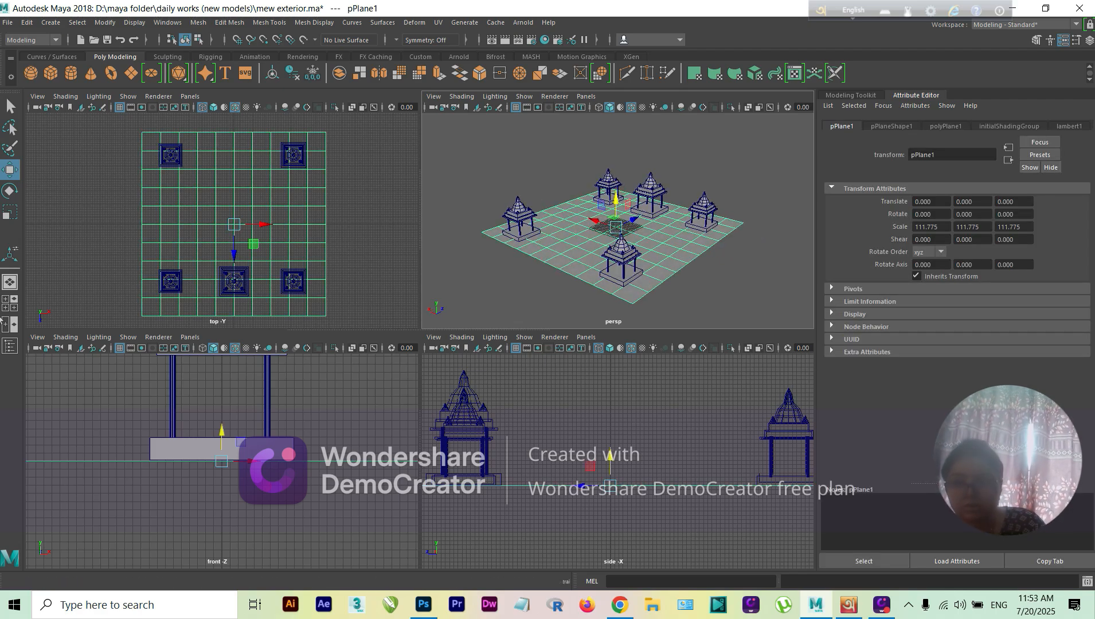
left_click(10, 282)
left_click_drag(571, 287, 485, 309, "alt")
middle_click_drag(467, 325, 501, 303, "alt")
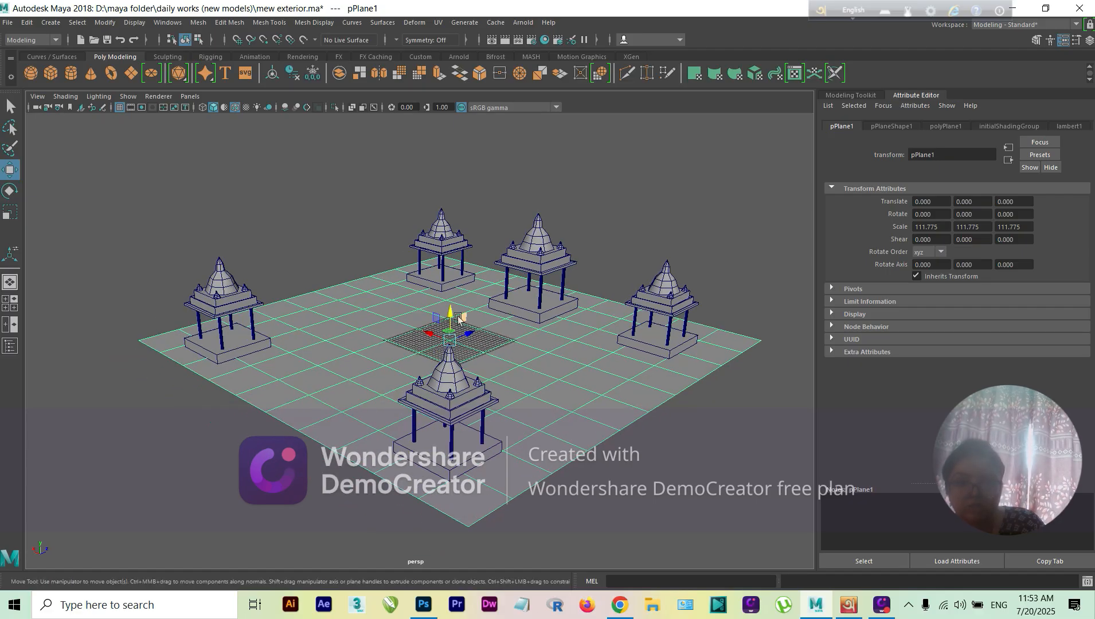
left_click_drag(501, 303, 525, 301, "alt")
left_click(9, 23)
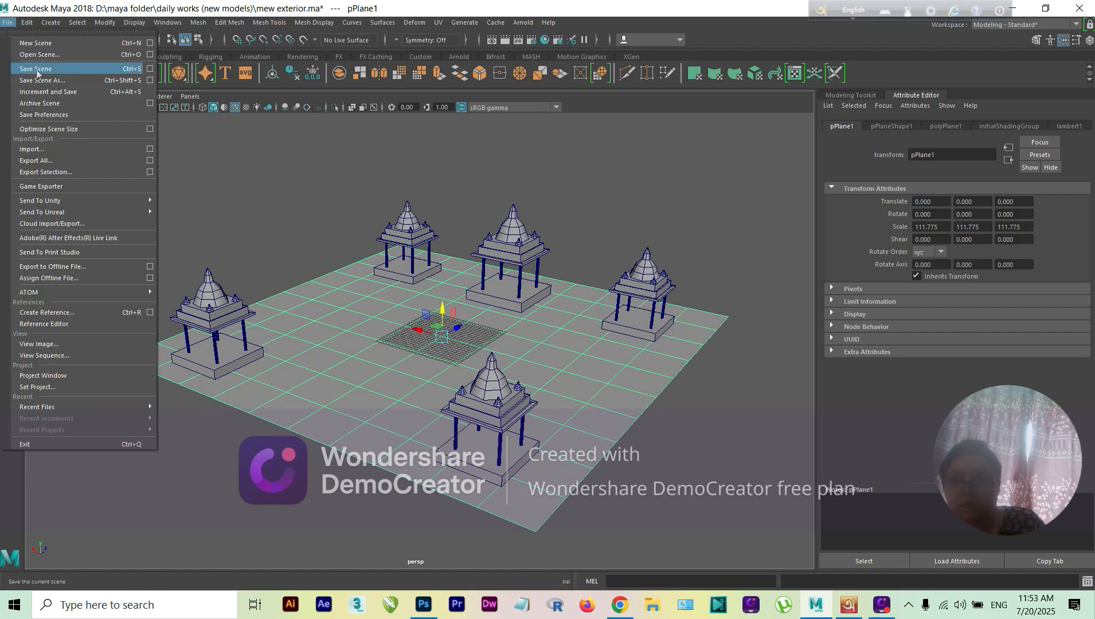
left_click(31, 161)
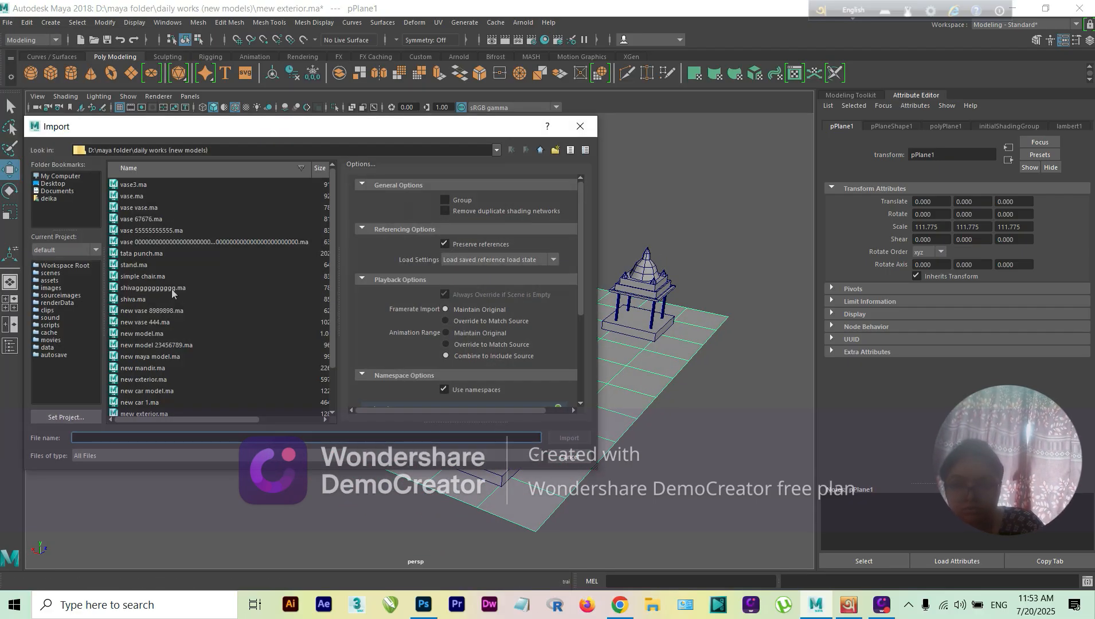
left_click(159, 287)
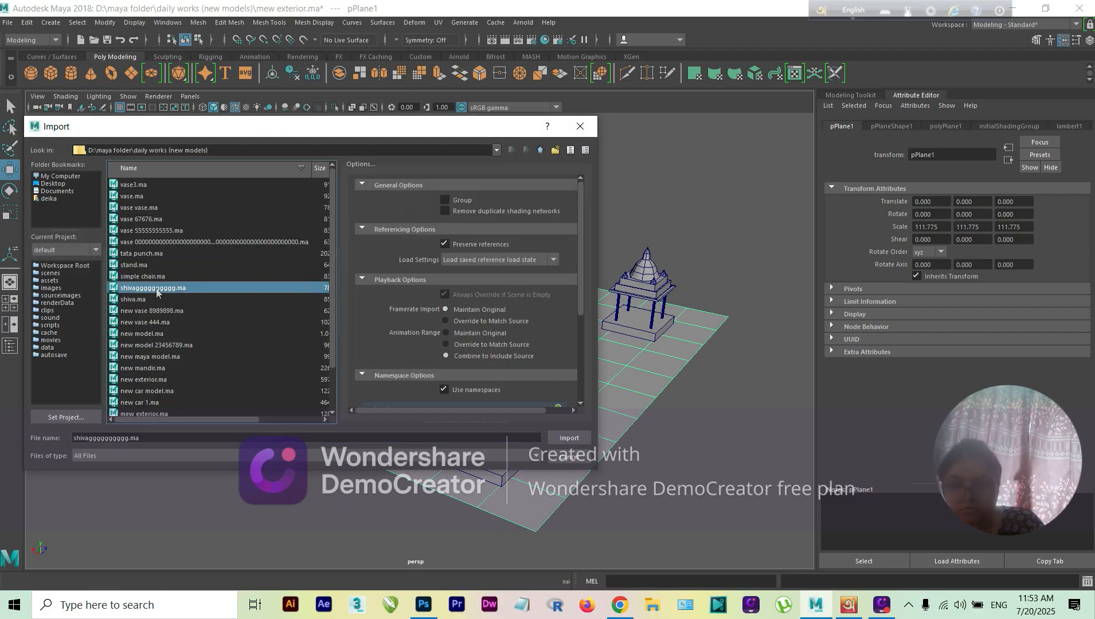
left_click(571, 439)
Step: Scale the imported shivling down uniformly by a factor of about 0.217
left_click(499, 331)
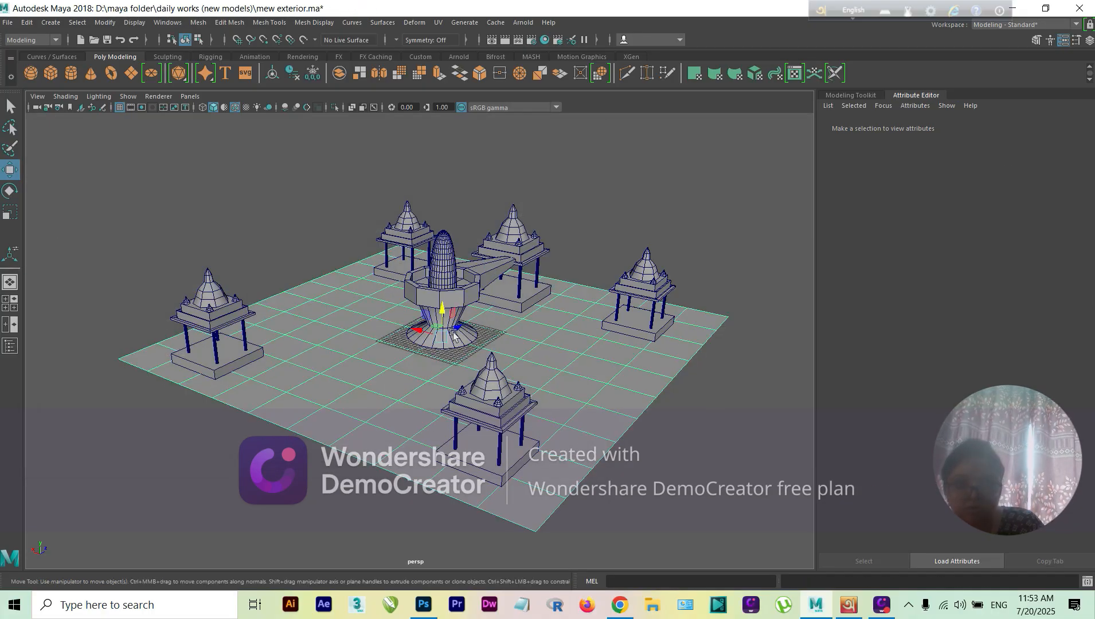
left_click_drag(498, 331, 401, 350, "alt")
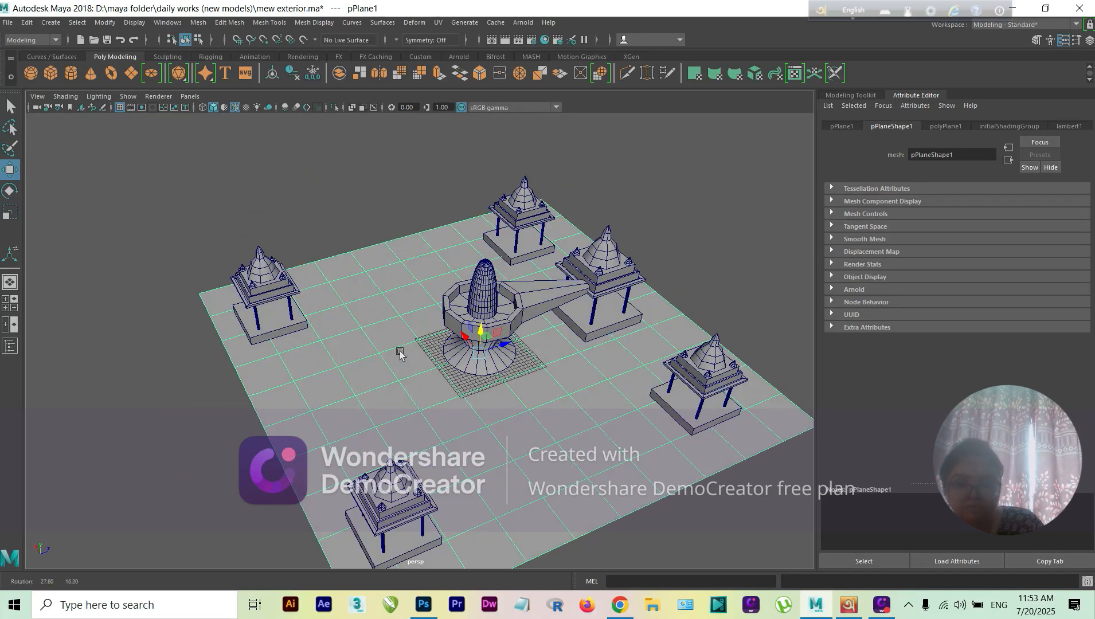
left_click(494, 324)
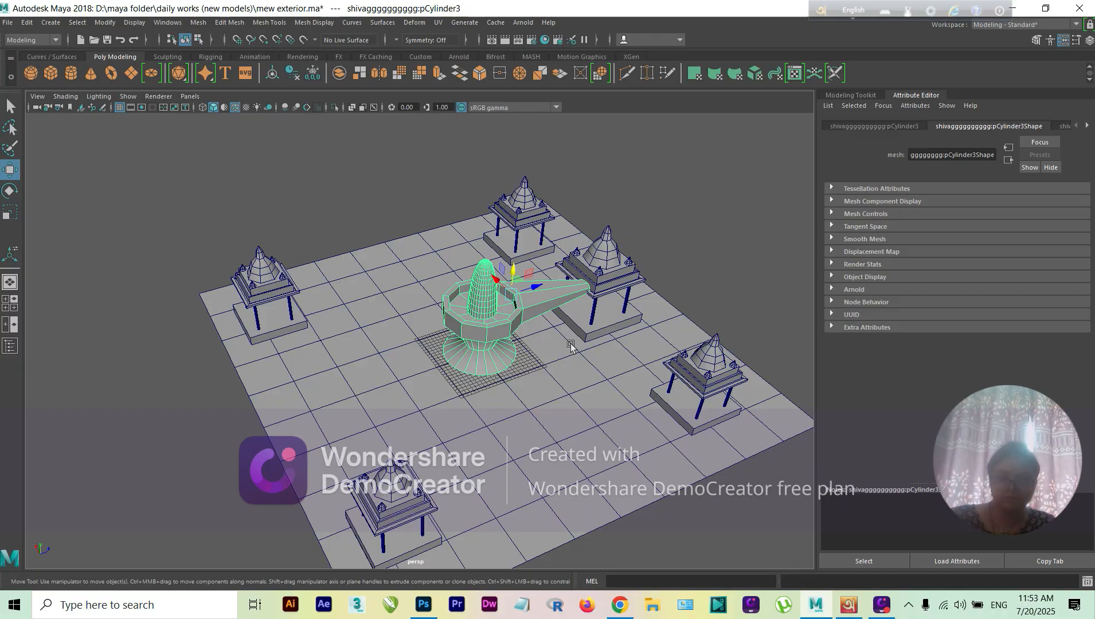
key("r")
left_click_drag(509, 290, 425, 379)
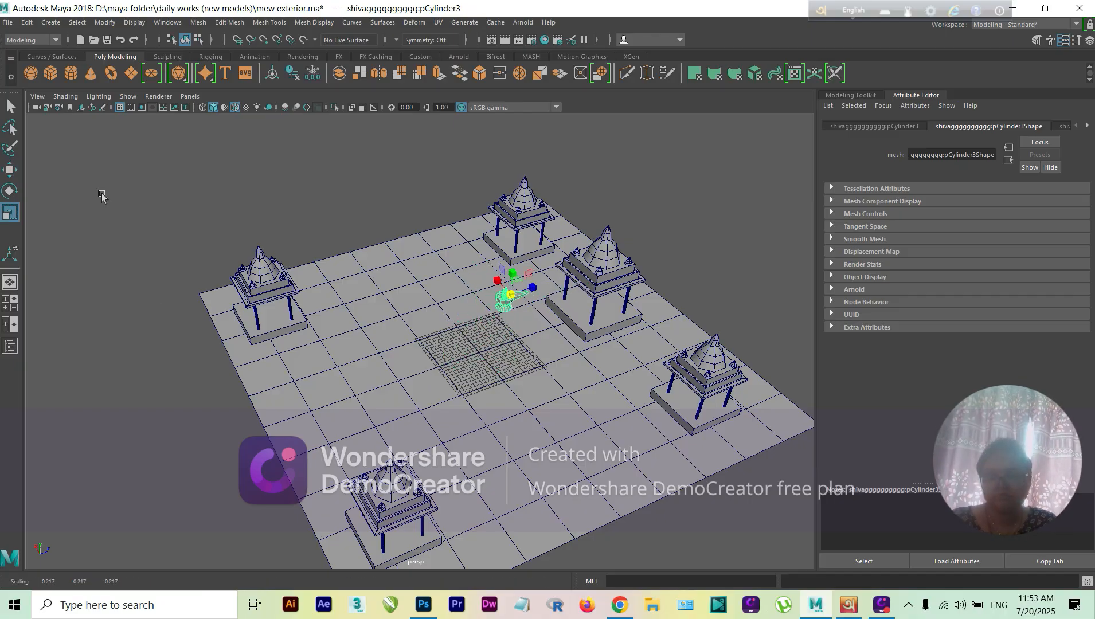
Step: In the top view, rotate the shivling a quarter turn about Y and move it along Z to about 34.7, inside the main pavilion
left_click(9, 281)
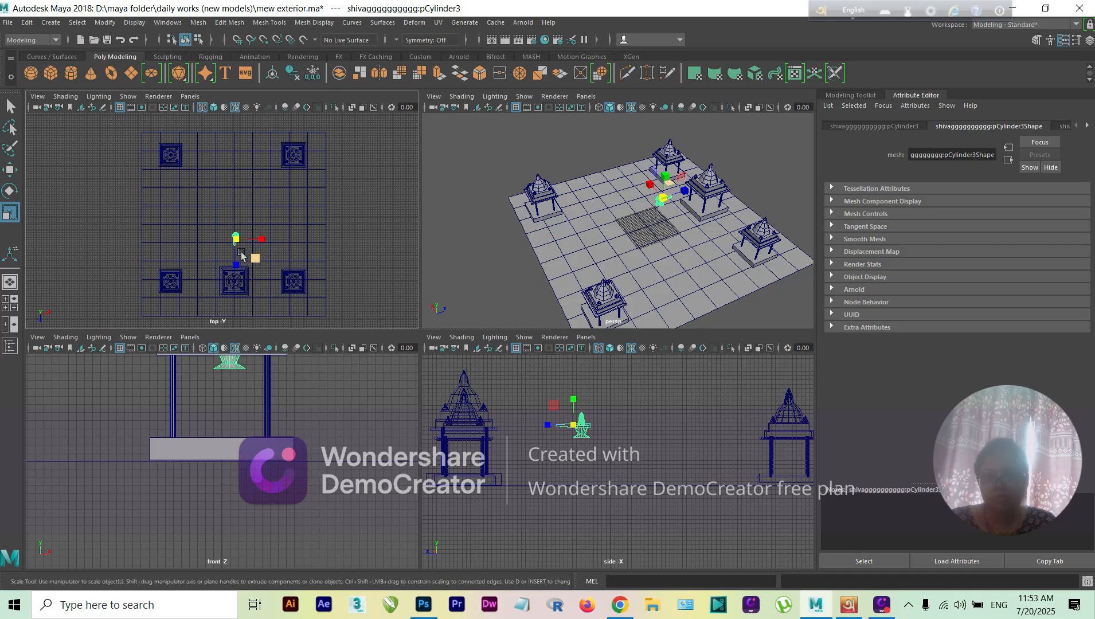
scroll(241, 247, "up", 3)
scroll(241, 248, "up", 4)
middle_click_drag(306, 251, 286, 154, "alt")
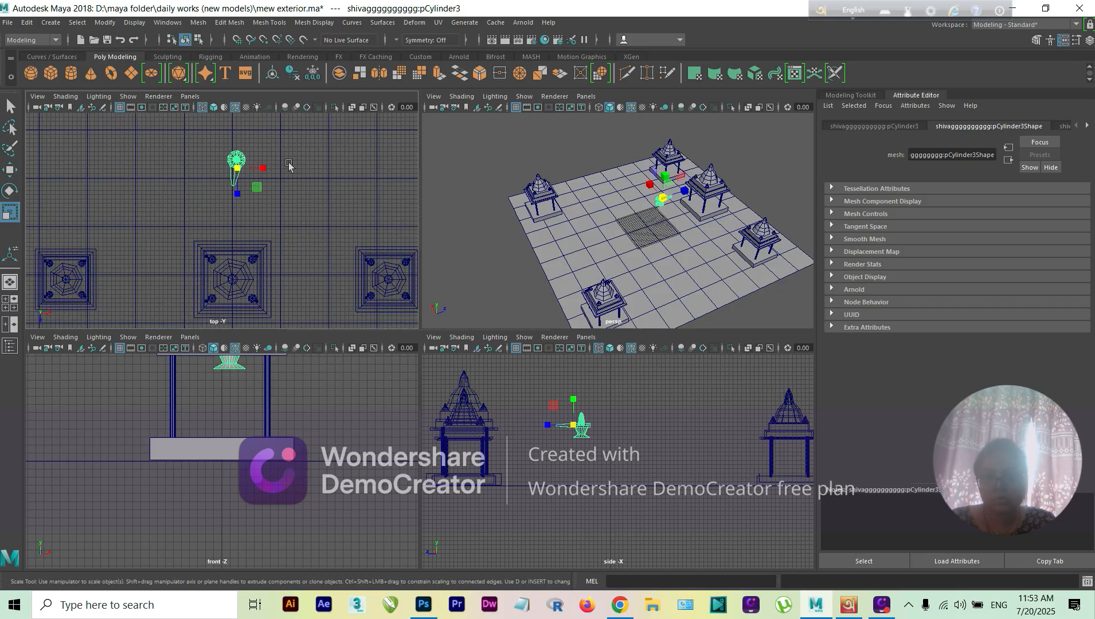
key("e")
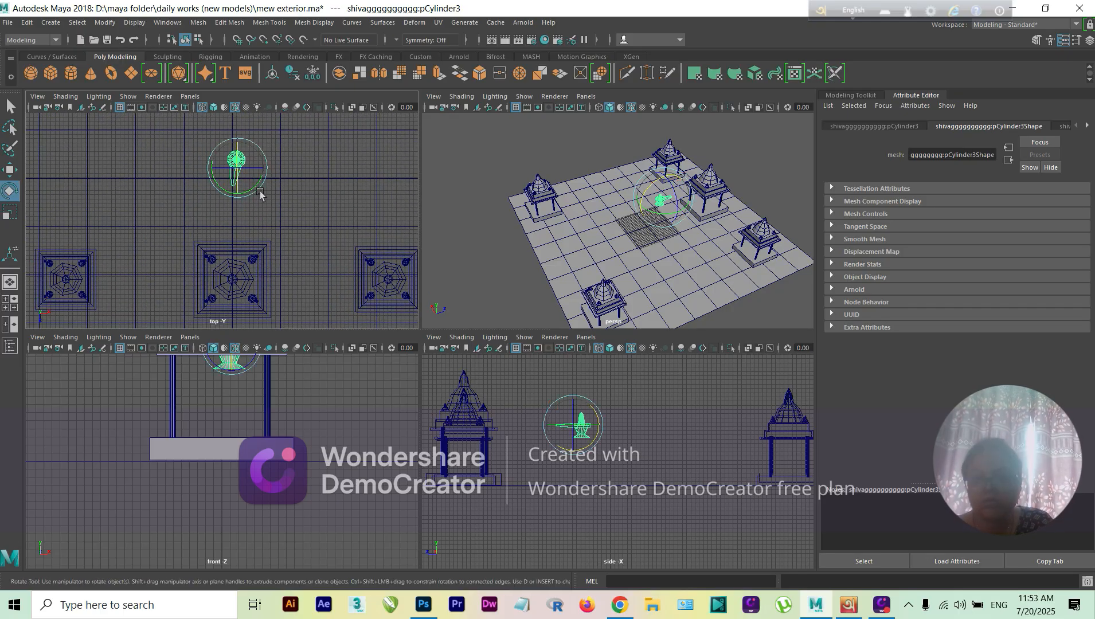
left_click_drag(266, 156, 237, 297)
key("w")
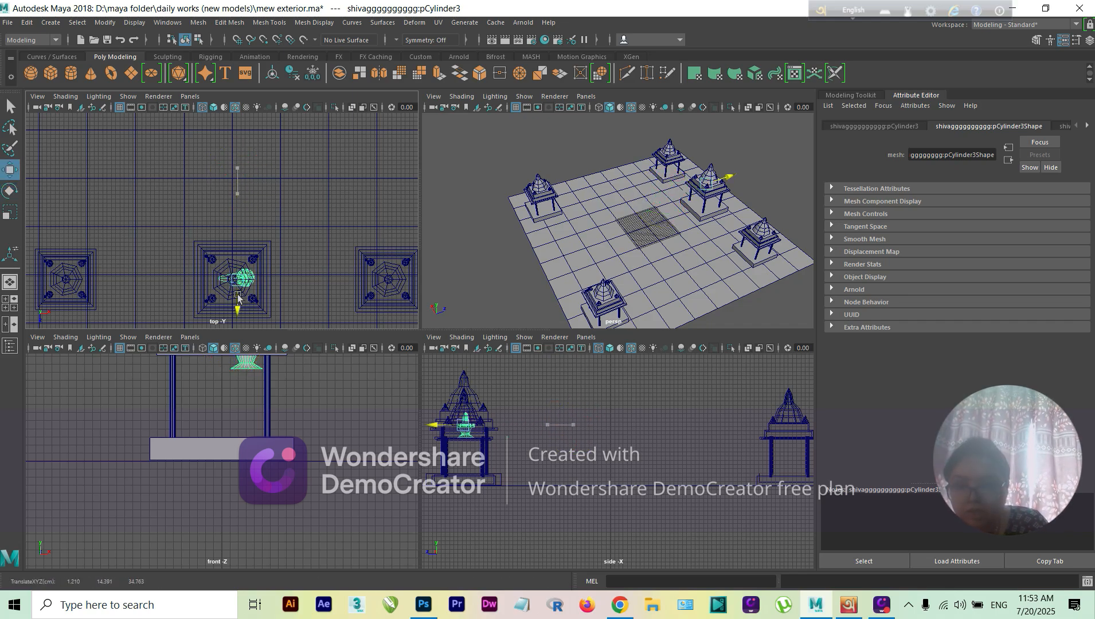
Step: In the side view, lower the shivling to Y about 5.9 so it rests on the main pavilion's platform
left_click_drag(465, 395, 463, 431)
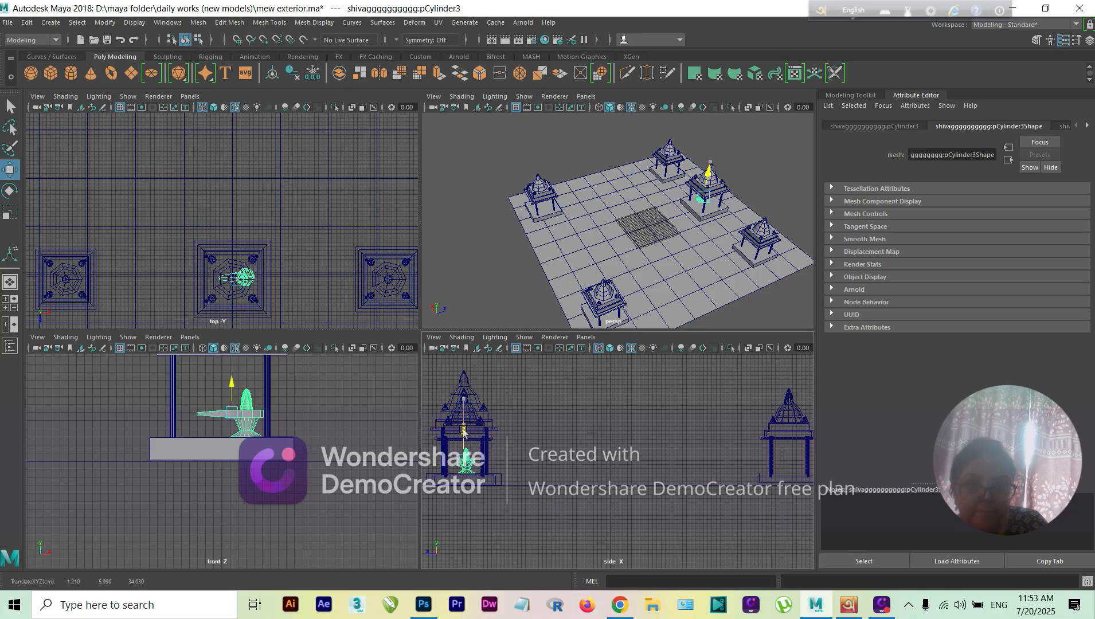
scroll(509, 462, "up", 5)
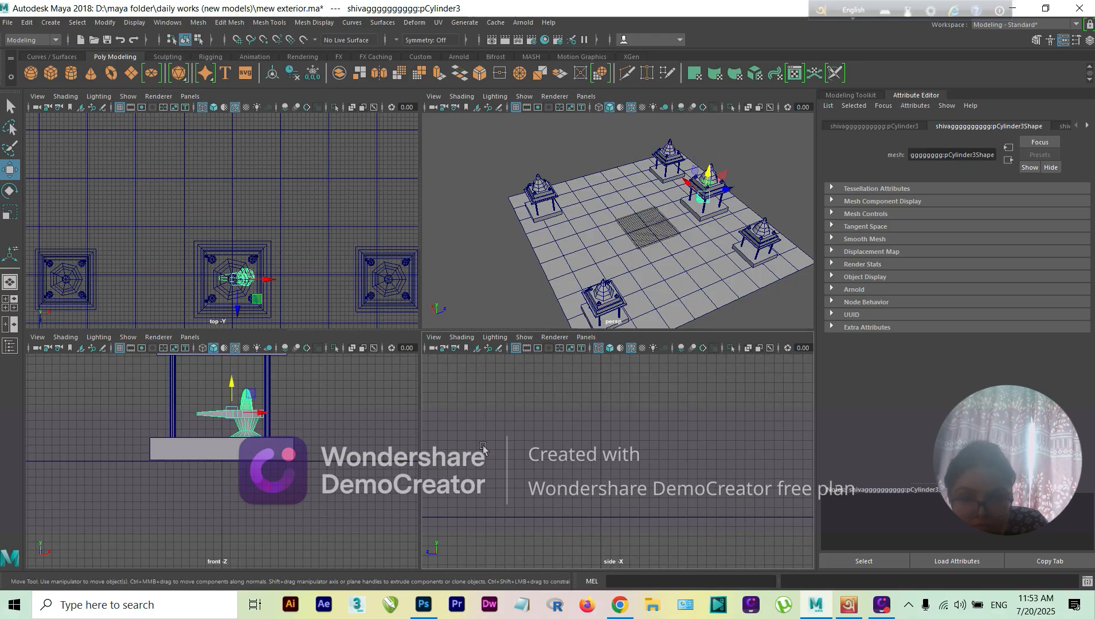
scroll(512, 462, "down", 5)
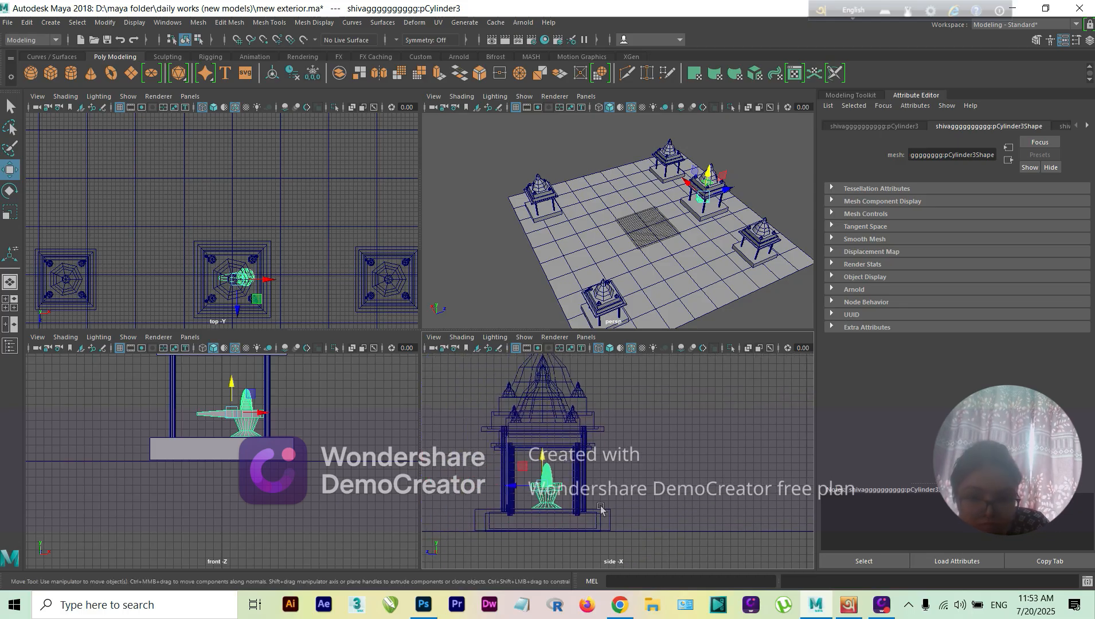
left_click_drag(545, 465, 542, 463)
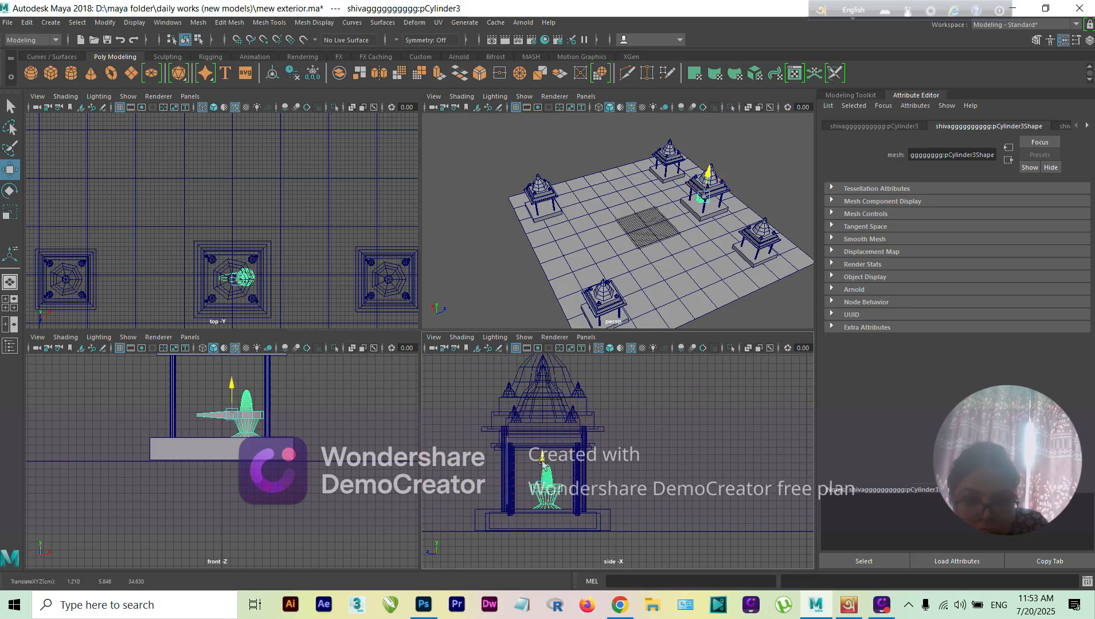
Step: Move the shivling along X to about -0.8 to centre it between the main pavilion's pillars
left_click(708, 252)
left_click_drag(625, 198, 681, 189, "alt")
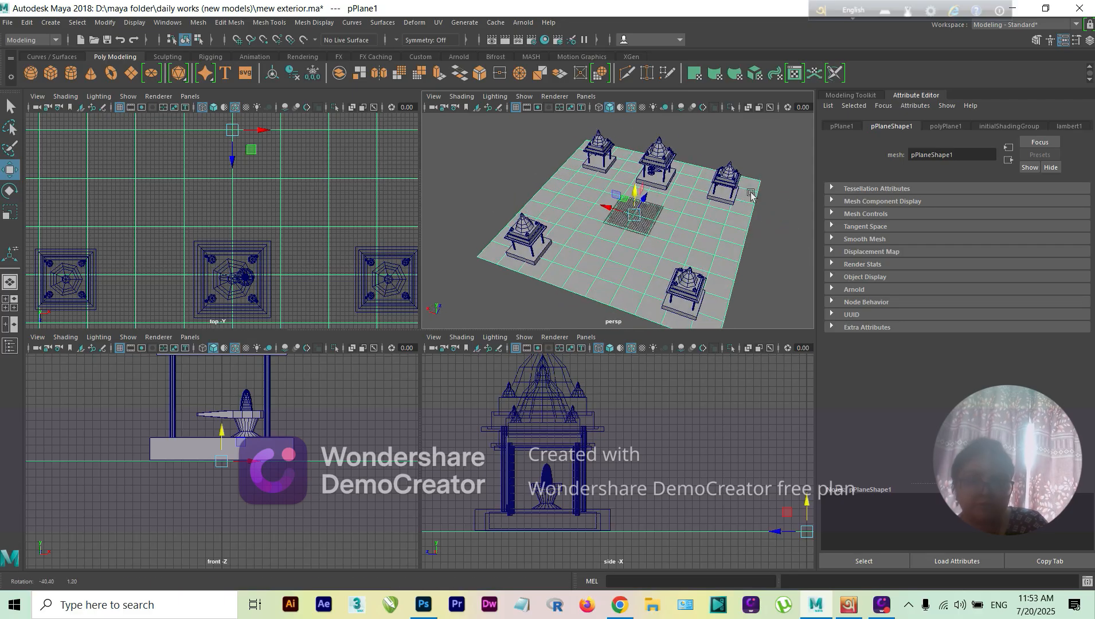
scroll(681, 187, "up", 5)
left_click(10, 282)
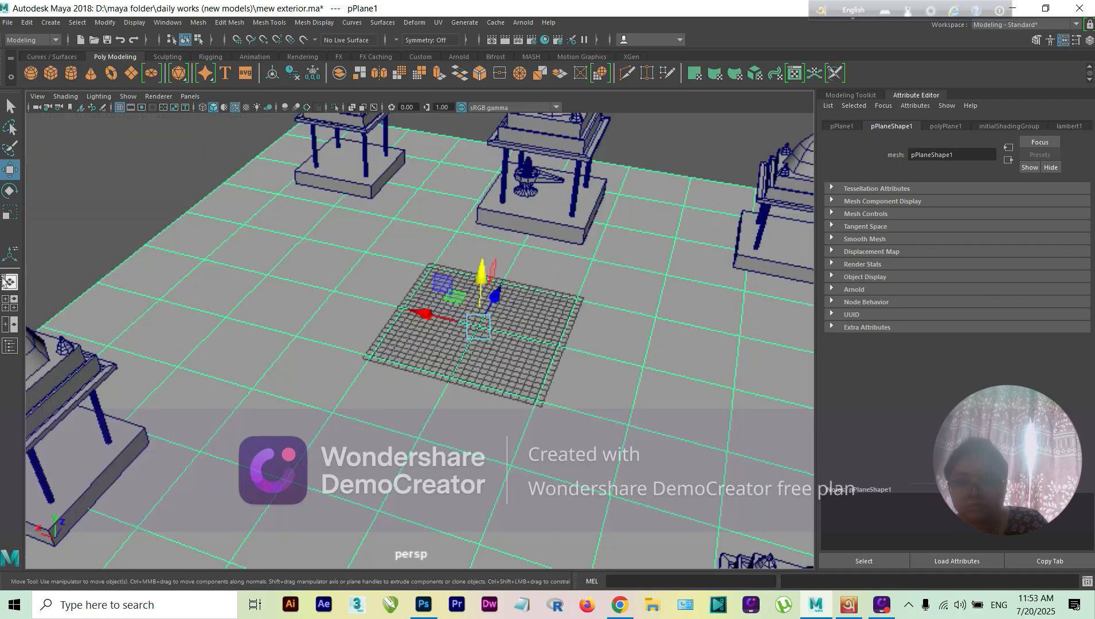
left_click_drag(550, 233, 564, 226, "alt")
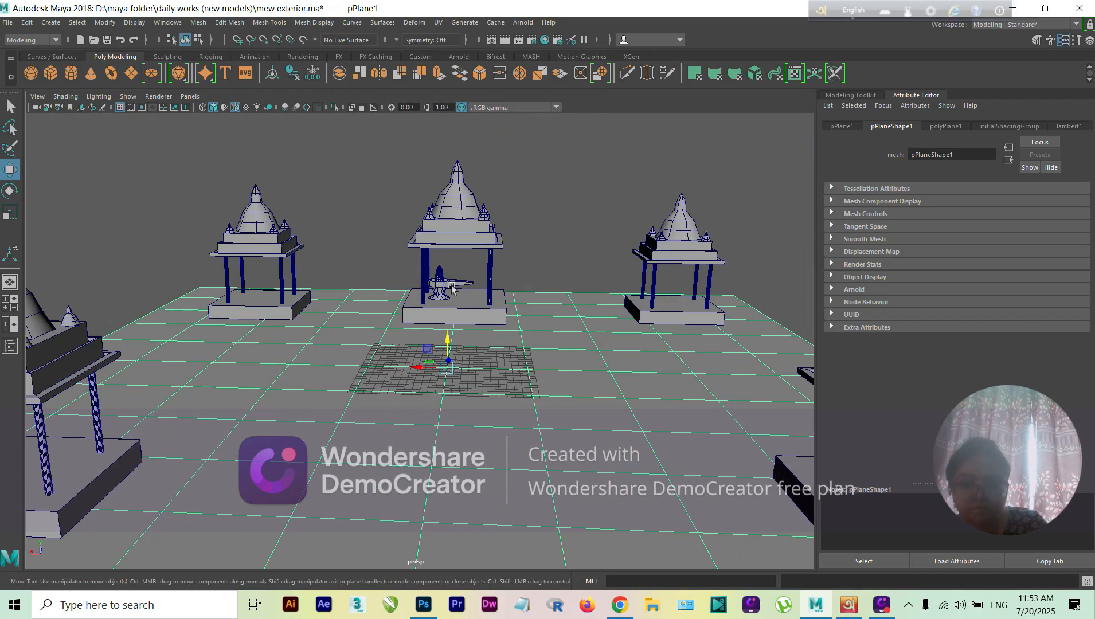
left_click(451, 284)
left_click_drag(422, 282, 431, 281)
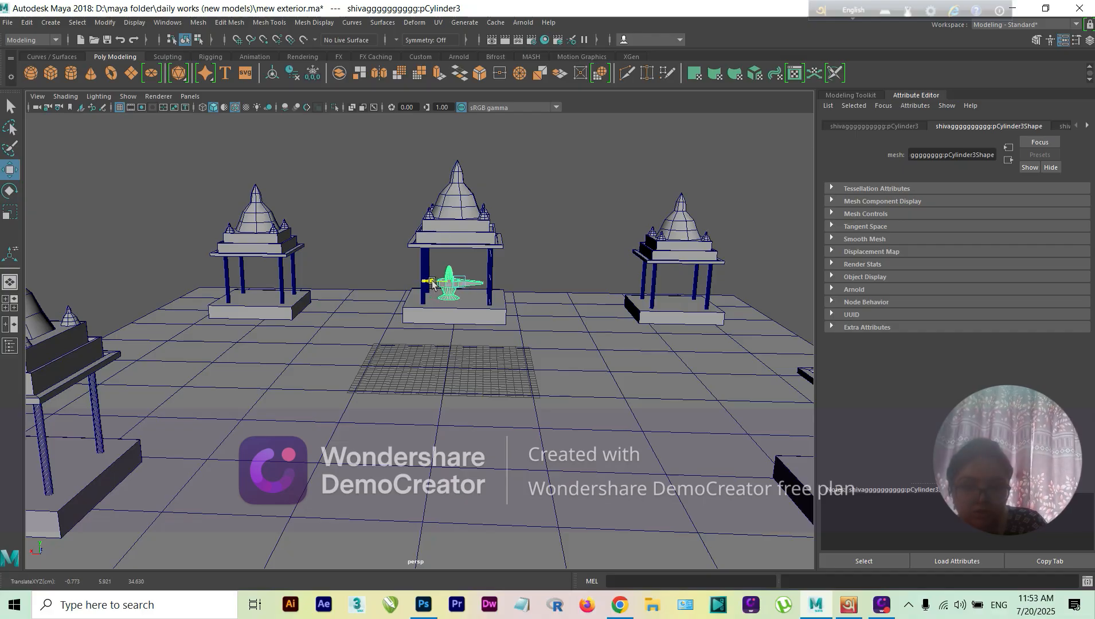
Step: Examine the shivling's placement in the main pavilion and the layout of all five pavilions on the plane
left_click(554, 242)
mouse_move(564, 349)
left_mouse_down("alt")
mouse_move(561, 330)
mouse_move(557, 338)
left_mouse_up("alt")
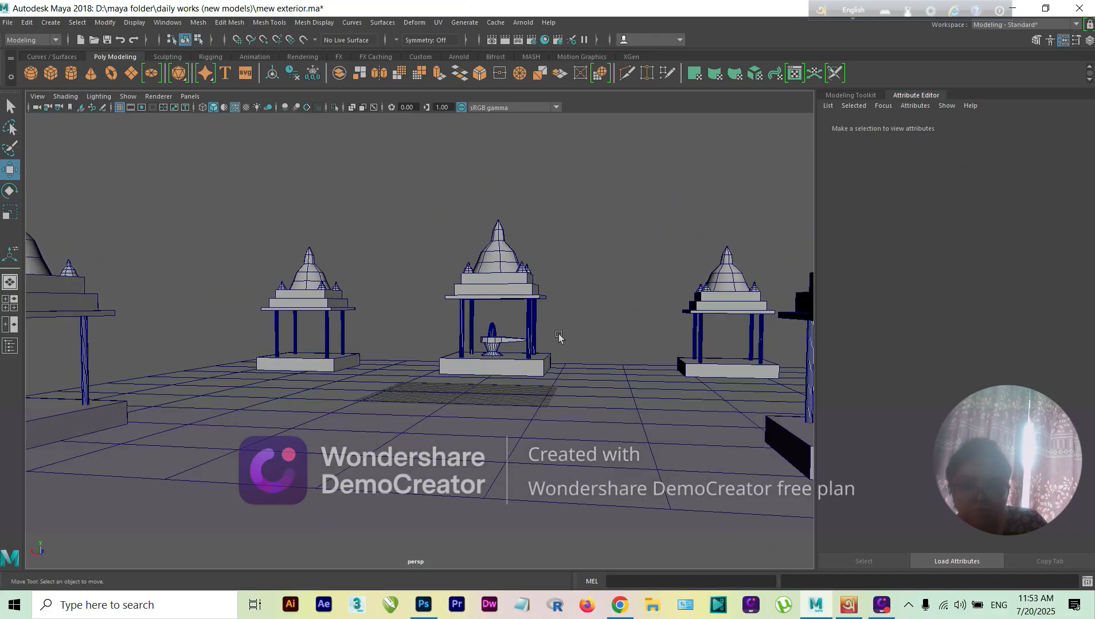
middle_click_drag(556, 338, 553, 269, "alt")
left_click_drag(552, 269, 503, 321, "alt")
middle_click_drag(599, 285, 588, 257, "alt")
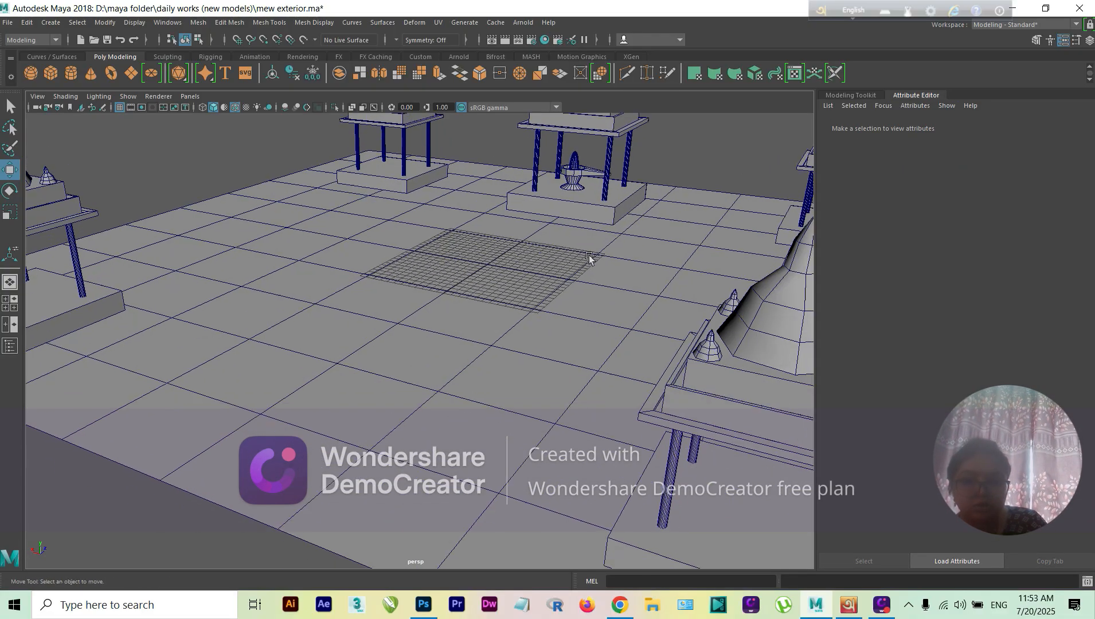
scroll(589, 257, "down", 4)
left_click_drag(588, 256, 543, 273, "alt")
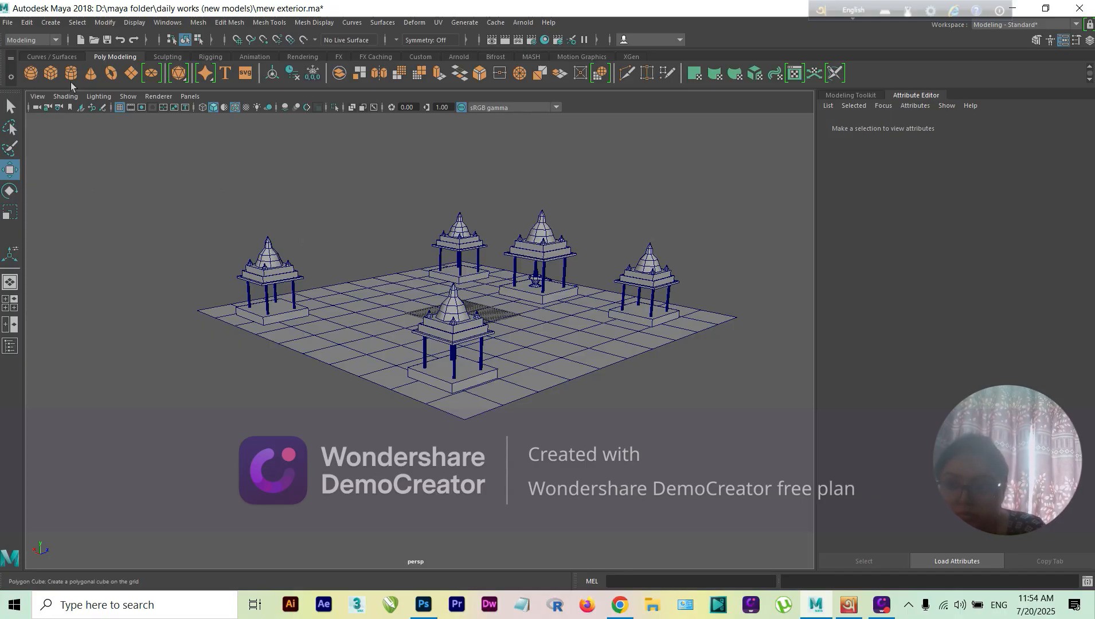
Step: Save the scene as mew exterior.ma in the daily works (new models) folder, replacing the existing file
left_click(7, 23)
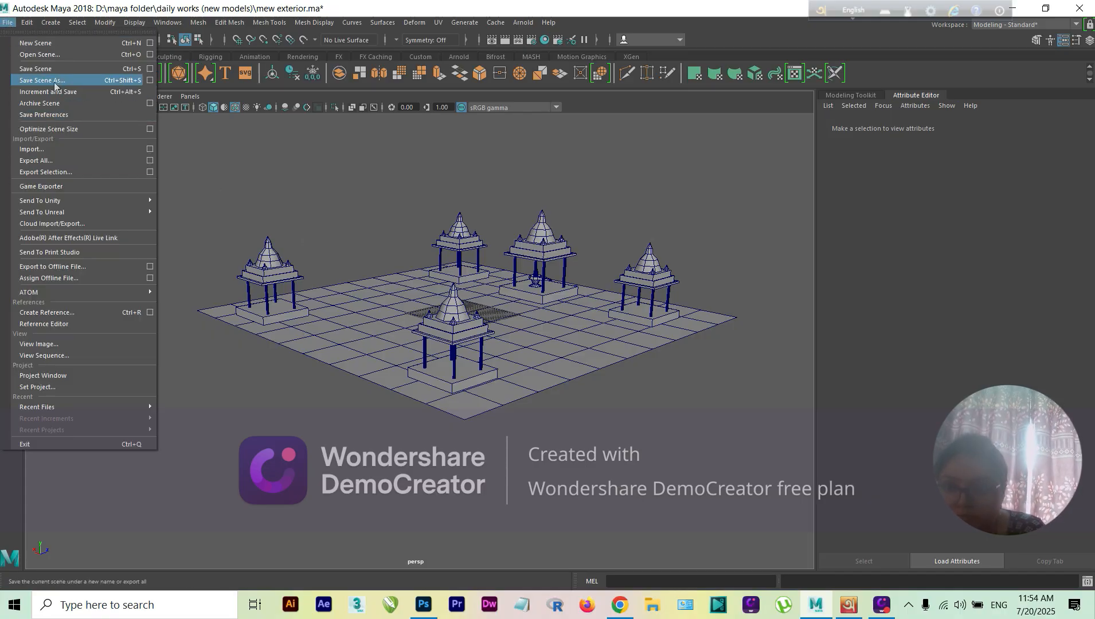
left_click(23, 79)
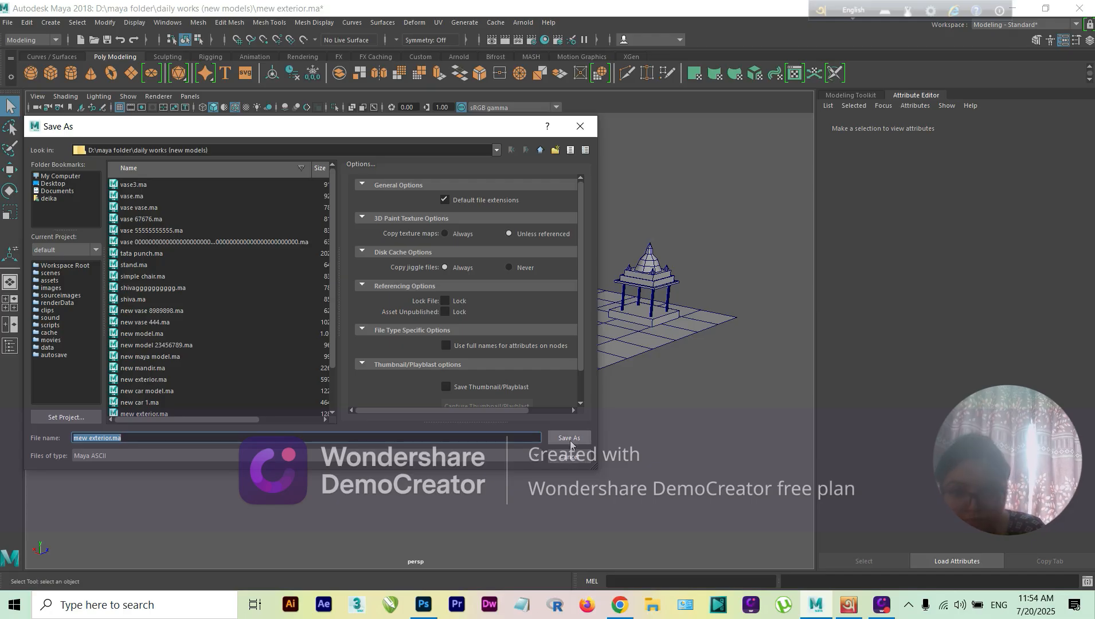
left_click(568, 437)
left_click(291, 320)
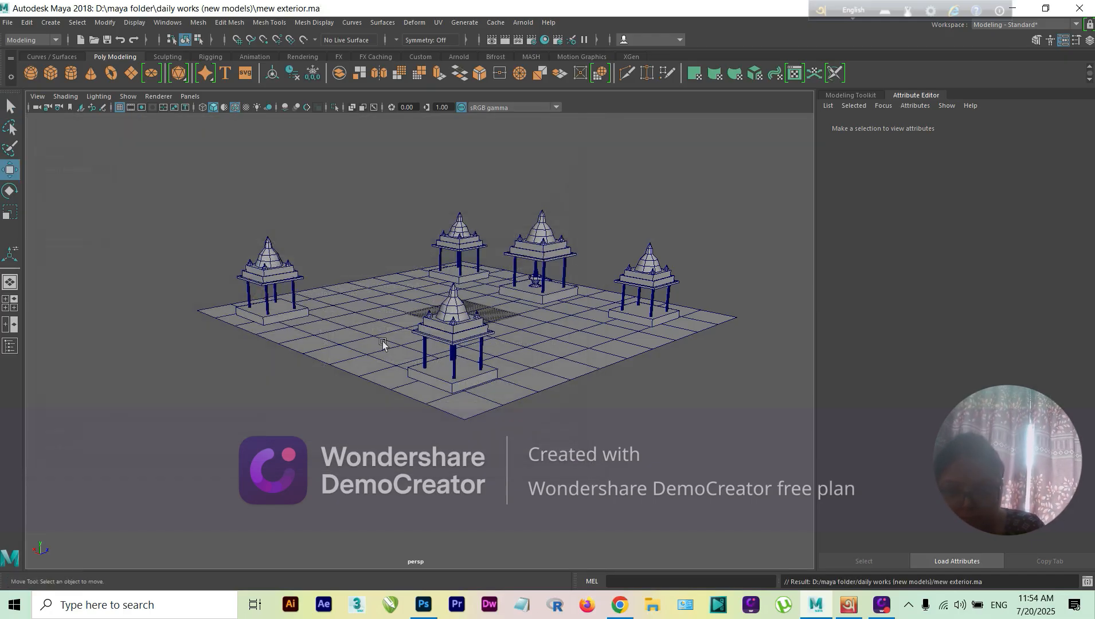
Step: Open vic.ma from the victoria nad other works folder and dismiss the mental ray notice
left_click(7, 22)
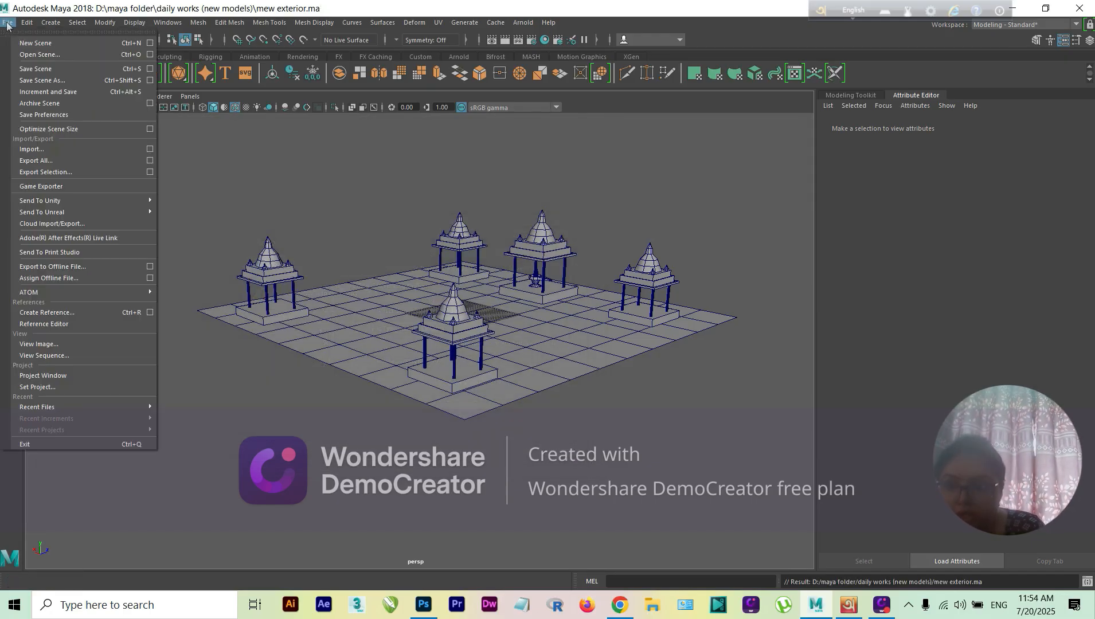
left_click(31, 53)
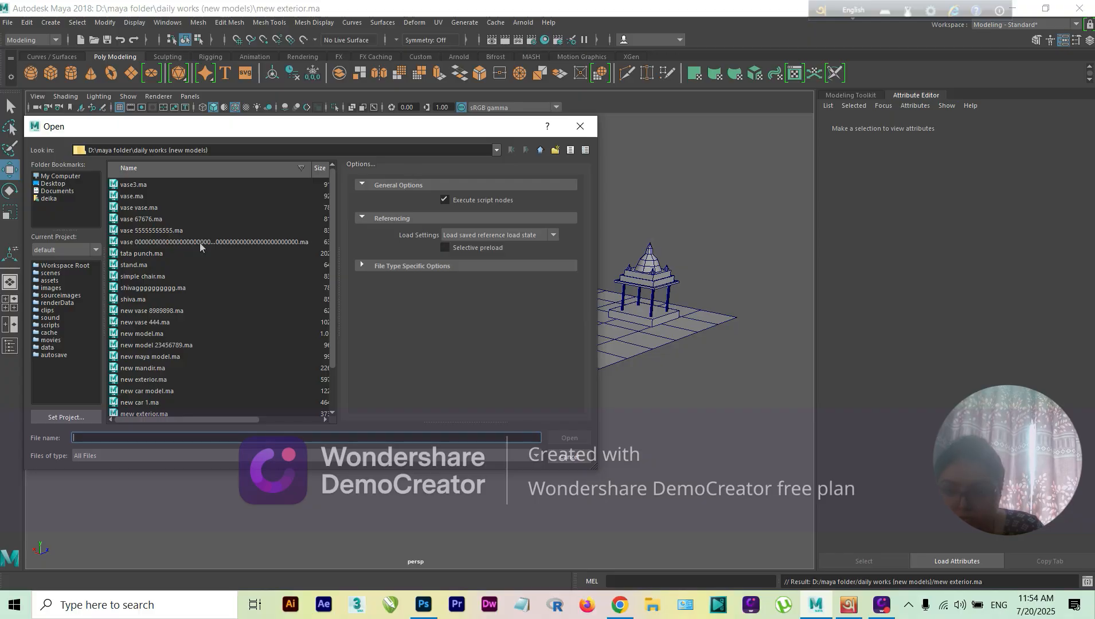
left_click(539, 150)
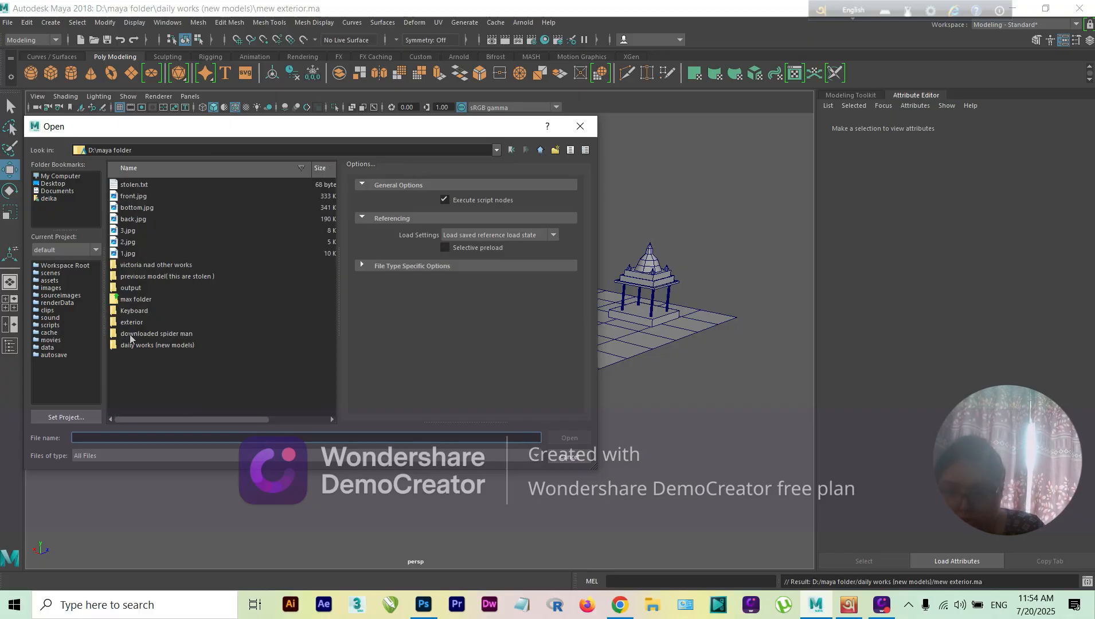
double_click(144, 266)
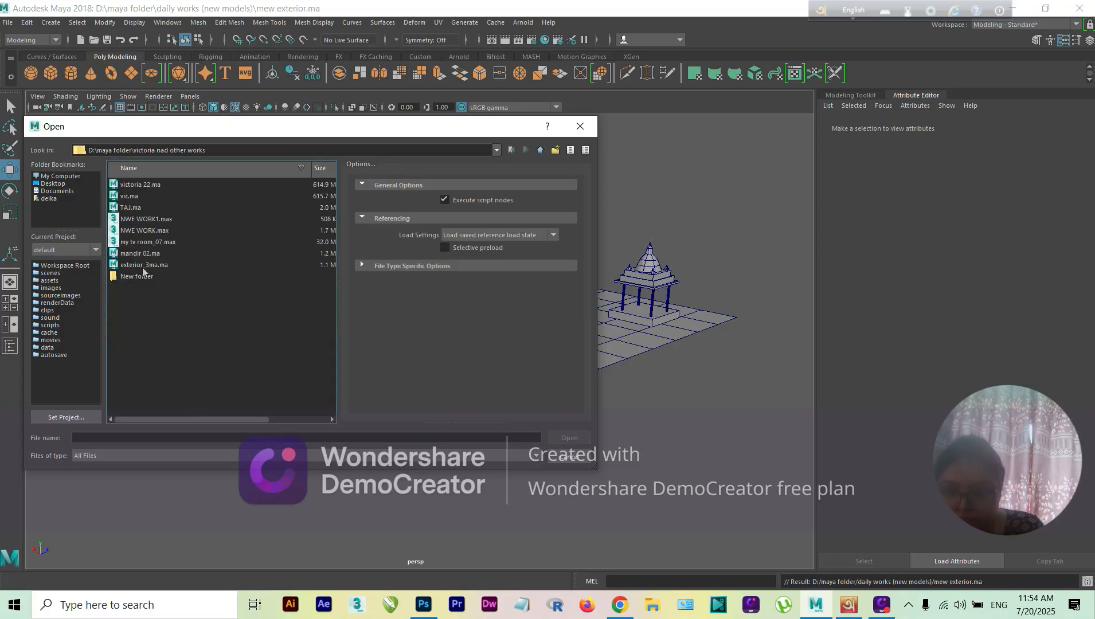
double_click(131, 199)
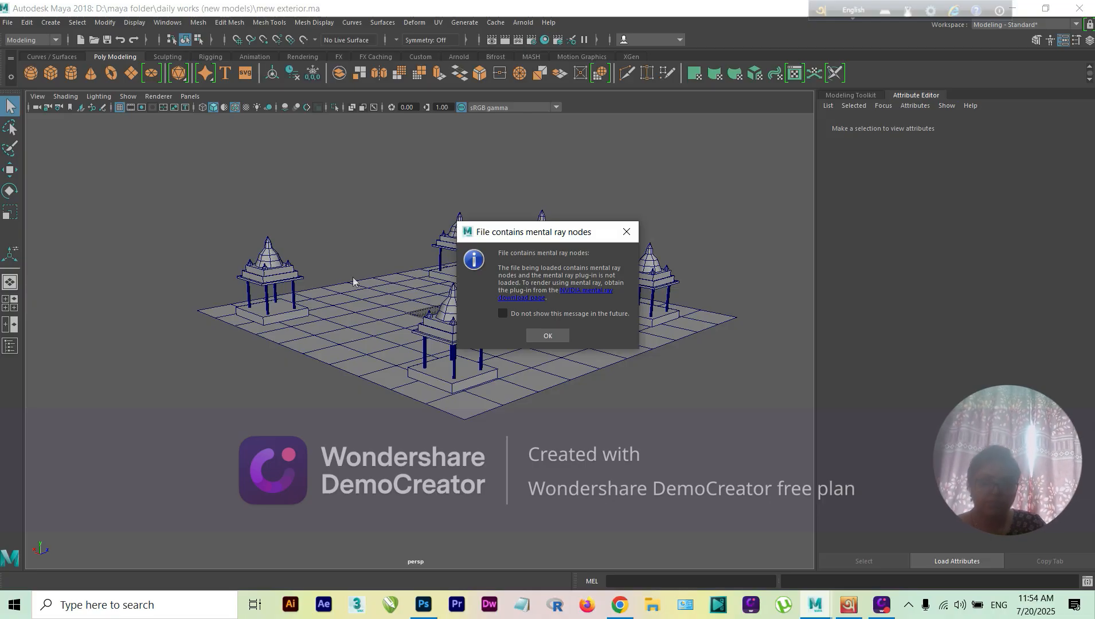
left_click(547, 336)
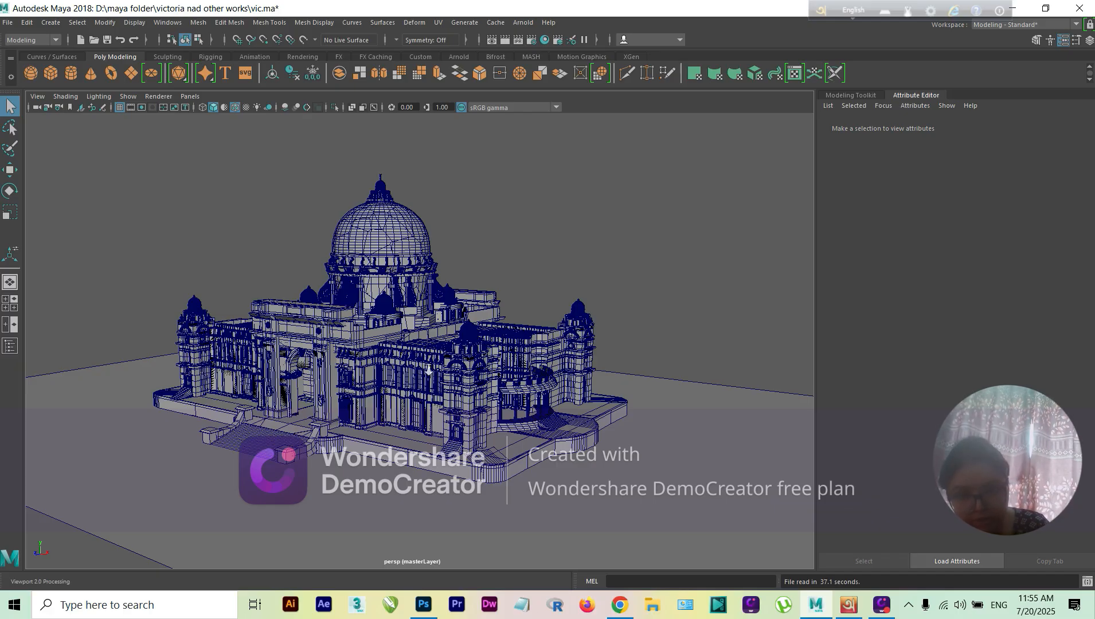
Step: Create a polygon cube and move it along X out of the Victoria building, past the edge of the ground plane
scroll(429, 368, "down", 2)
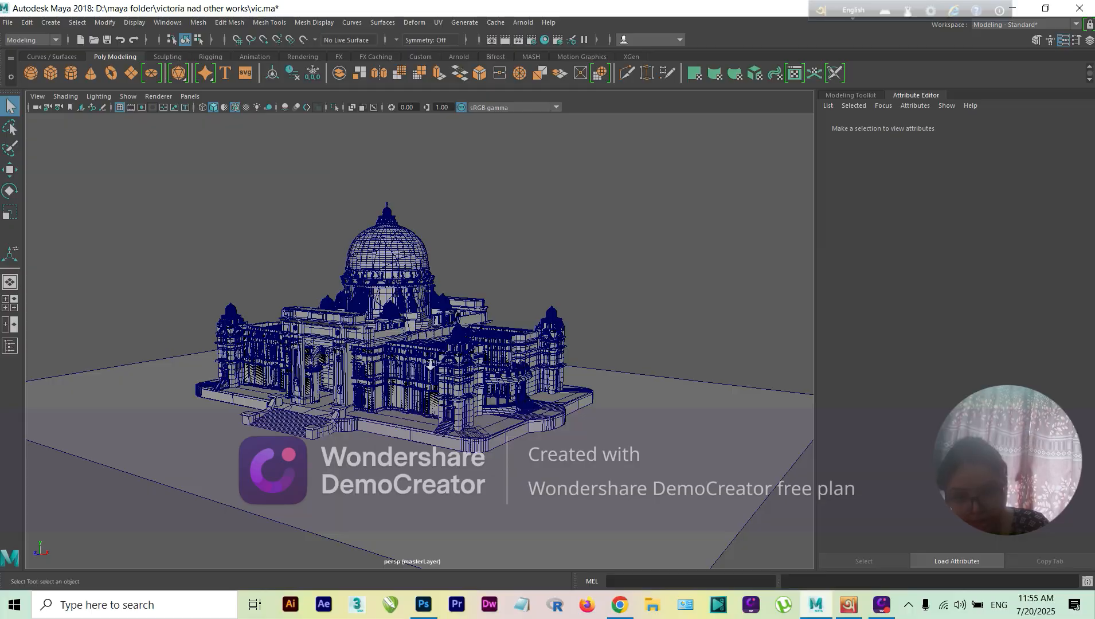
scroll(438, 360, "up", 2)
left_click_drag(431, 374, 535, 351, "alt")
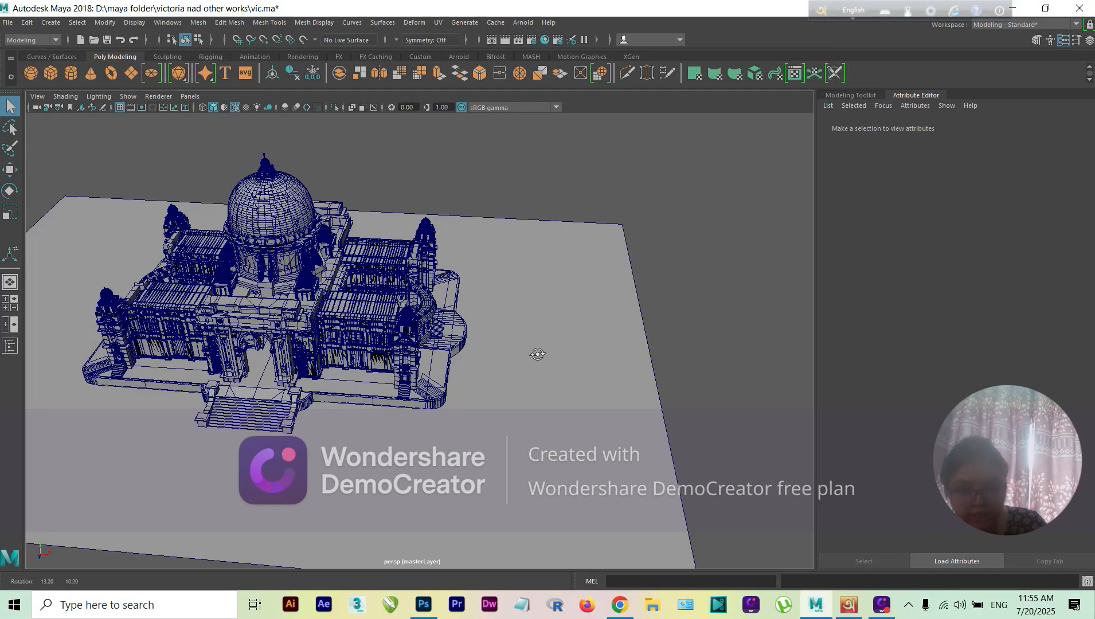
scroll(534, 351, "down", 3)
middle_click_drag(568, 363, 433, 336, "alt")
left_click(50, 73)
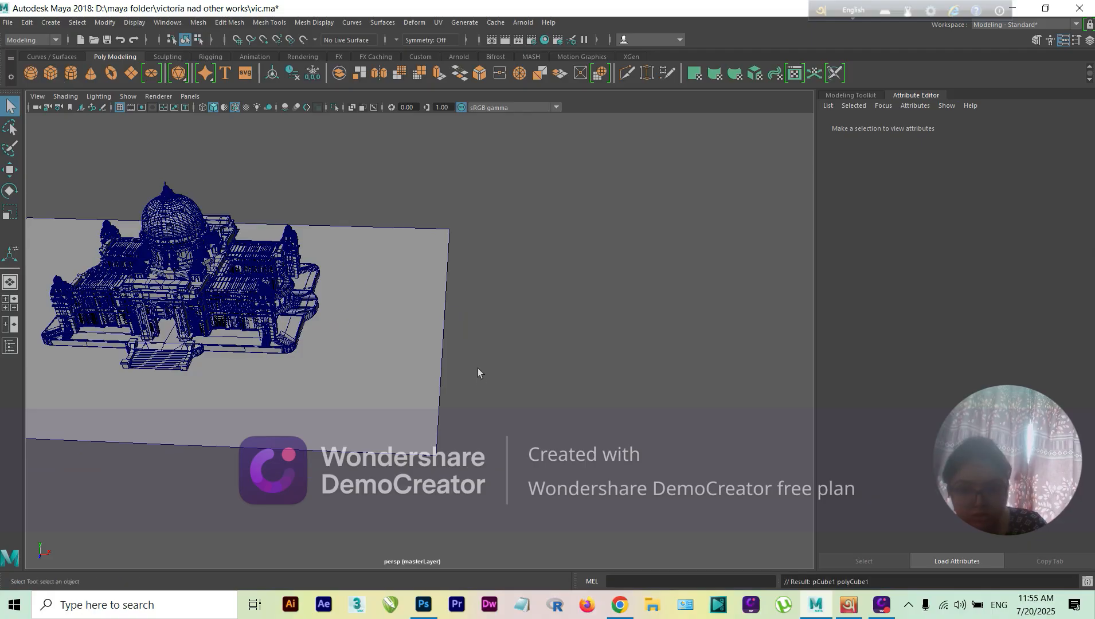
key("w")
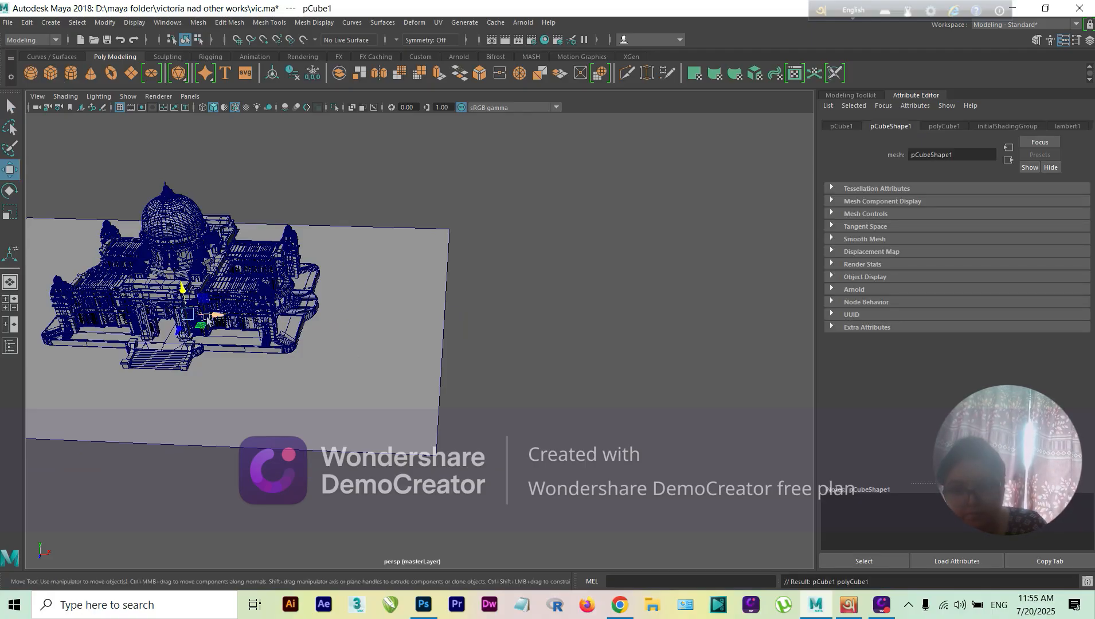
left_click_drag(204, 317, 529, 371)
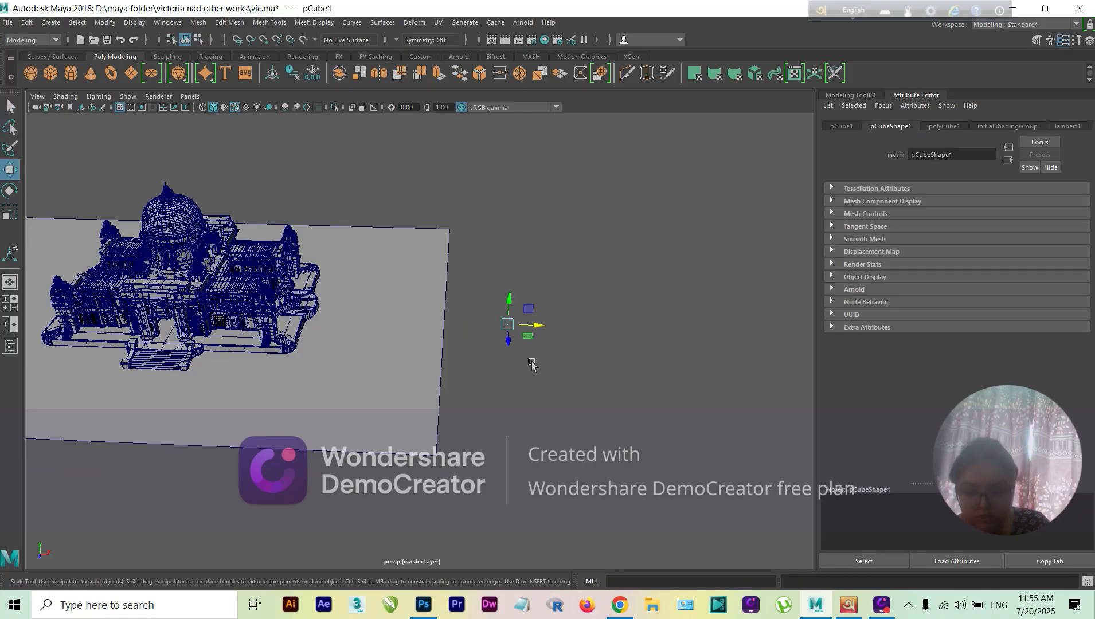
Step: Scale the cube about 8.8 times along X and enlarge it further into a wide, tall, thin block
key("r")
left_click_drag(535, 326, 737, 334)
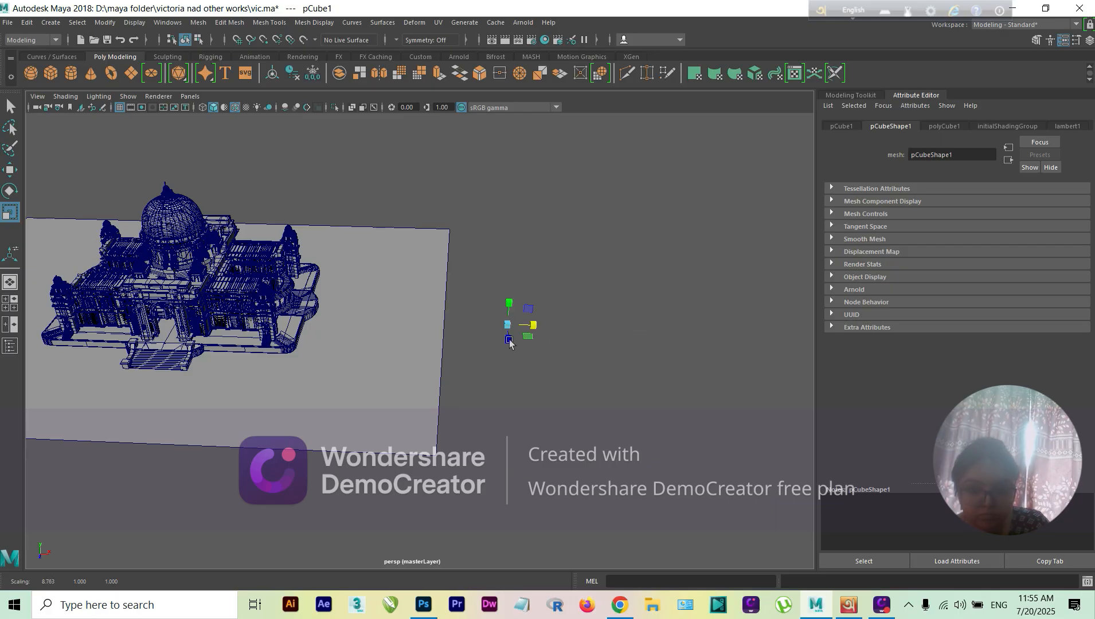
left_click_drag(508, 325, 640, 342)
left_click_drag(508, 322, 511, 231)
Step: Move the block along X to about 797 and along Z to about -292, away from the building
key("w")
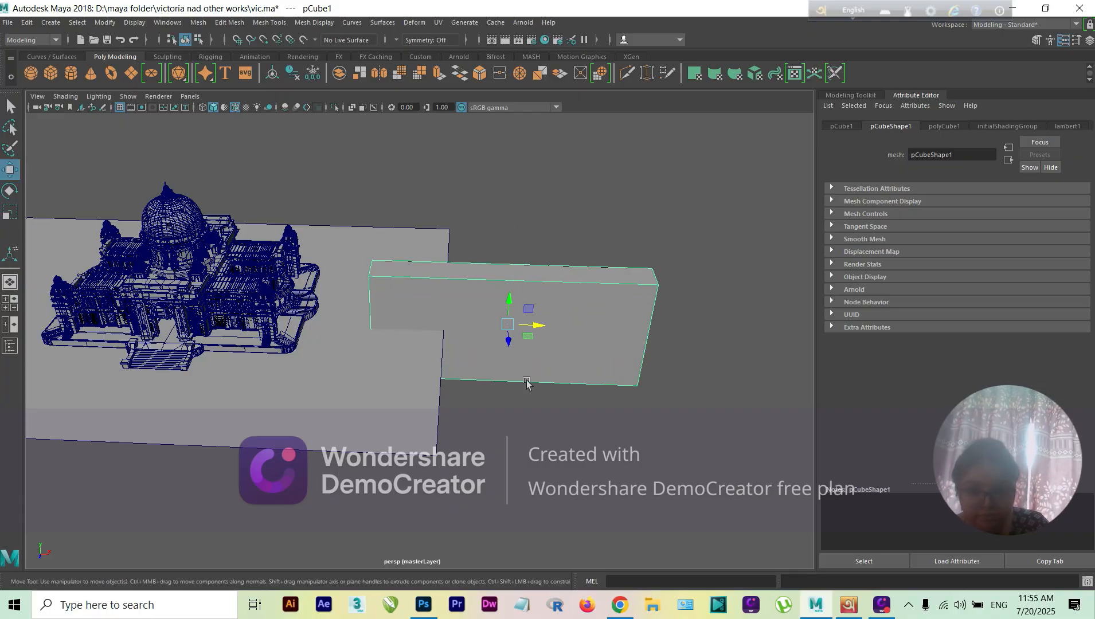
left_click(537, 325)
left_click_drag(537, 326, 663, 330)
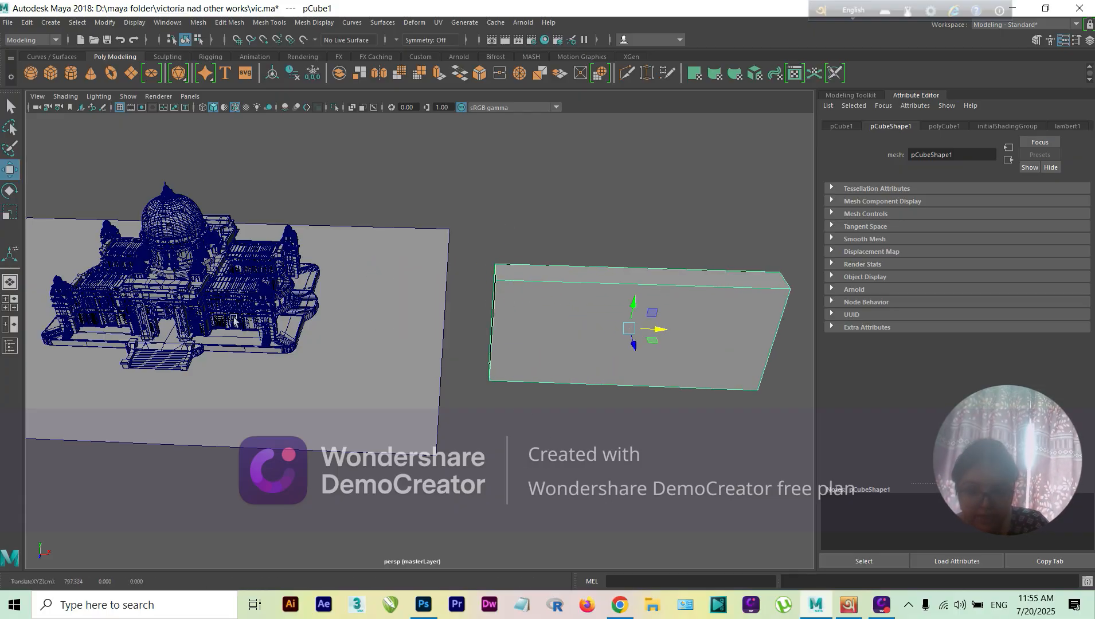
left_click_drag(618, 391, 590, 367, "alt")
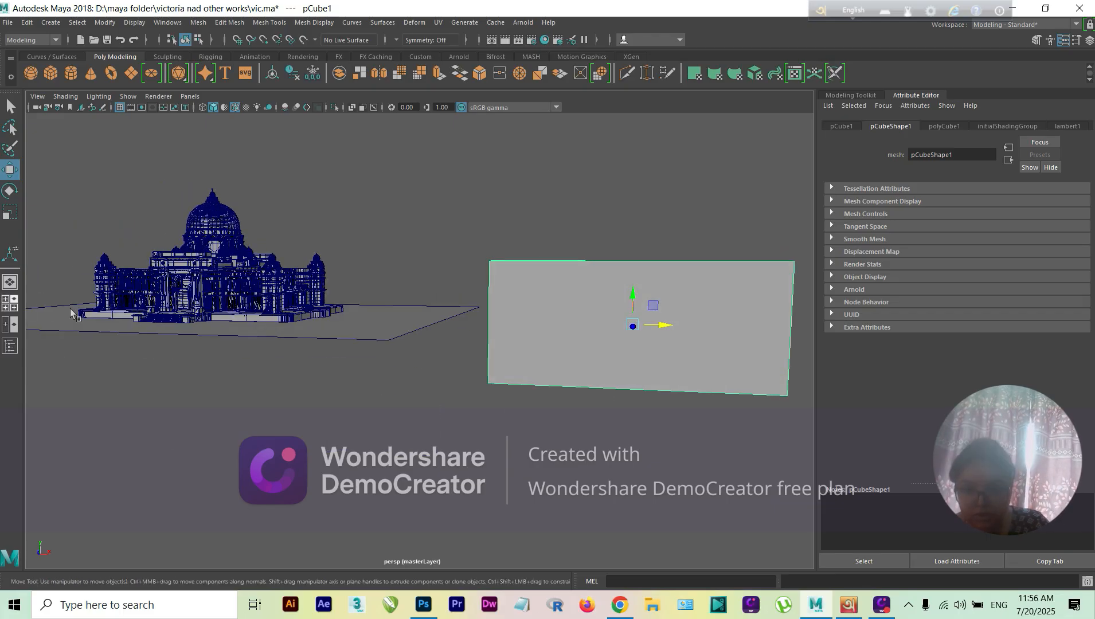
key("space")
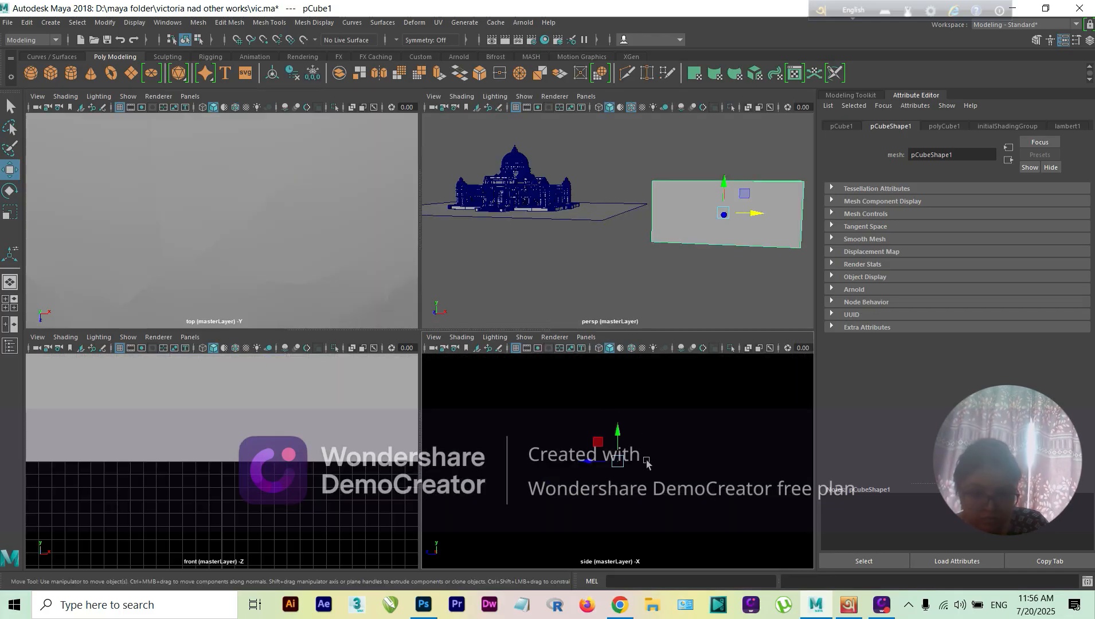
scroll(626, 465, "down", 2)
scroll(626, 460, "down", 4)
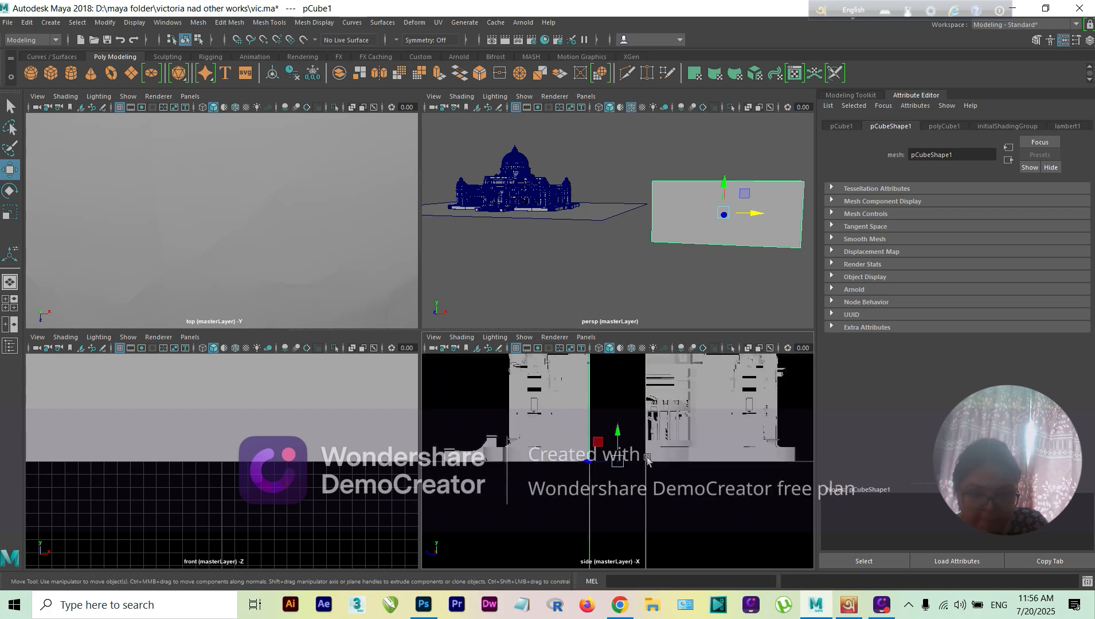
left_click_drag(623, 465, 775, 463)
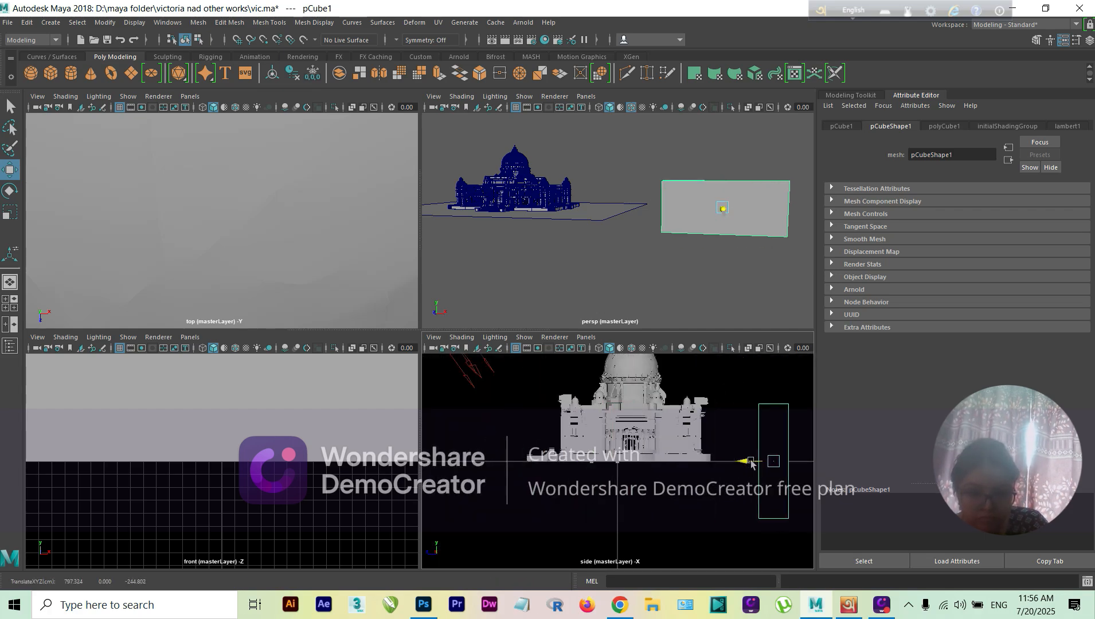
Step: Shift the block along X to about 607 and raise it so its base sits slightly above ground level
left_click(278, 398)
scroll(288, 399, "down", 6)
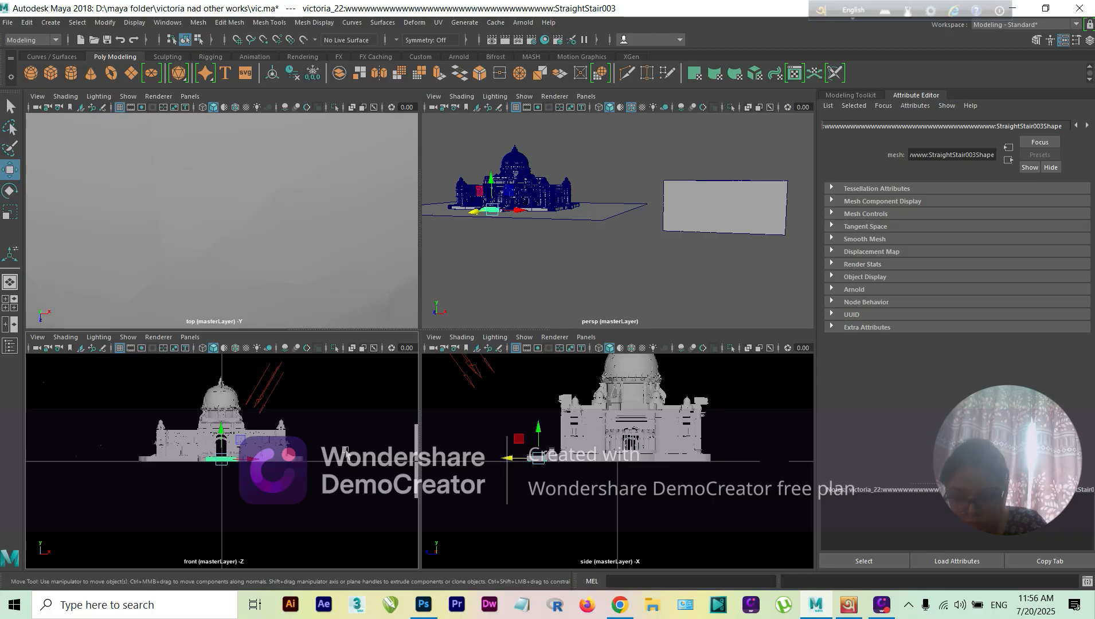
key("f")
left_click(202, 441)
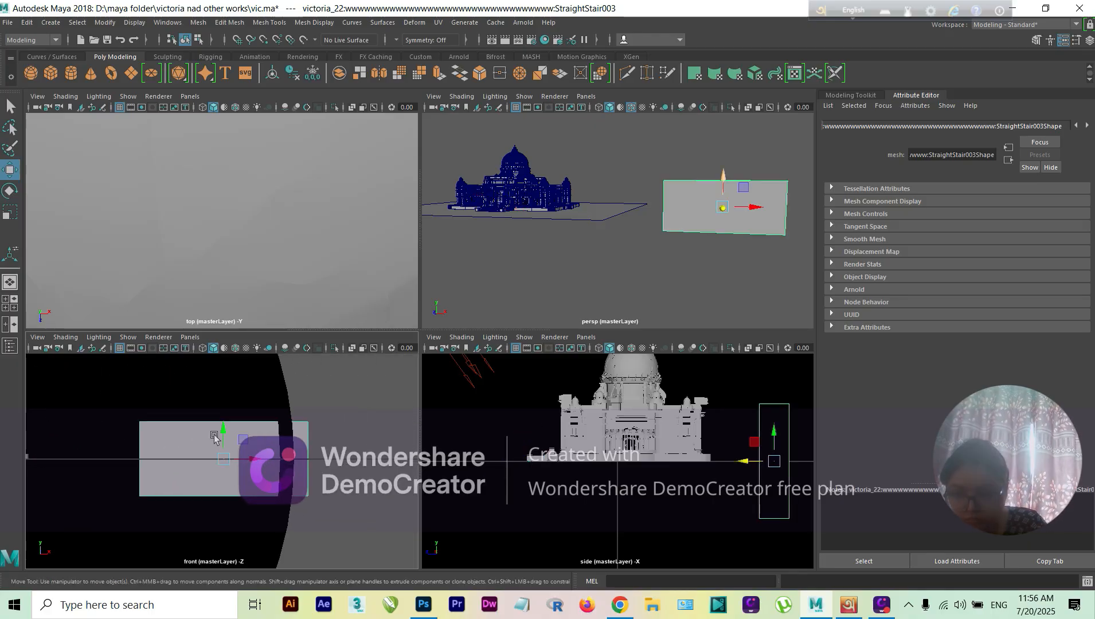
left_click_drag(221, 439, 183, 457)
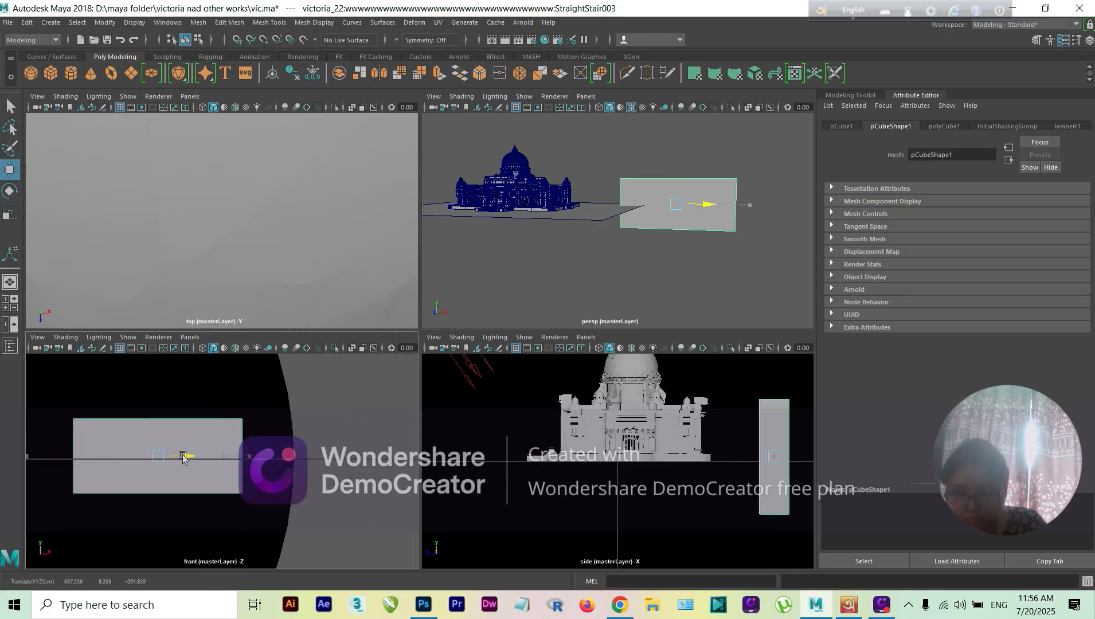
middle_click_drag(247, 446, 355, 453, "alt")
left_click_drag(265, 438, 272, 390)
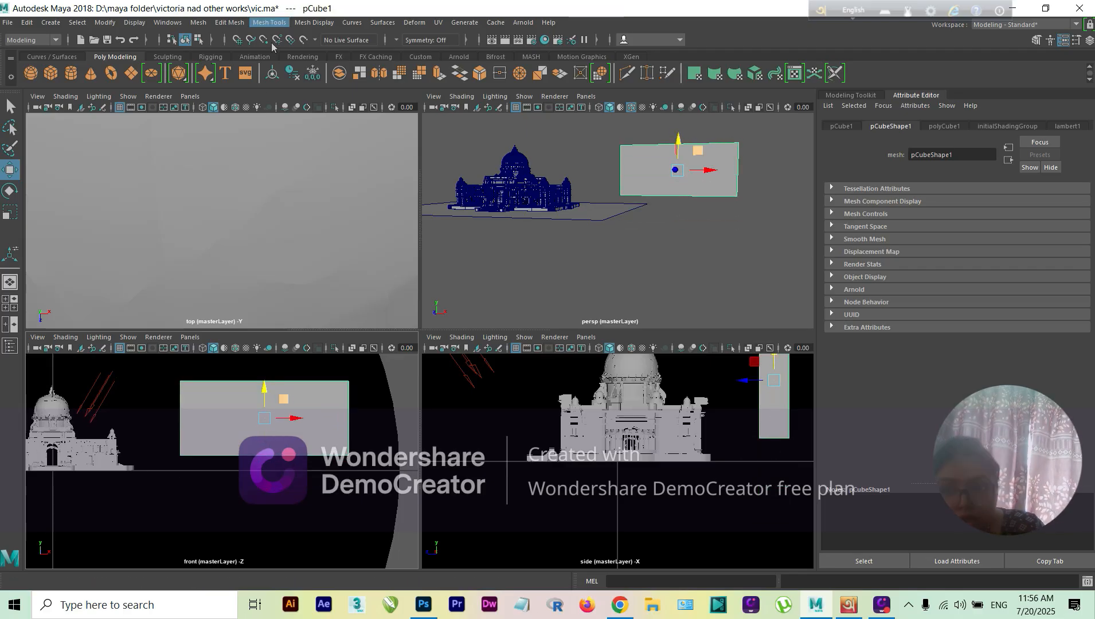
Step: Insert a vertical edge loop near the block's end farthest from the building, undoing the extra loops
left_click(277, 21)
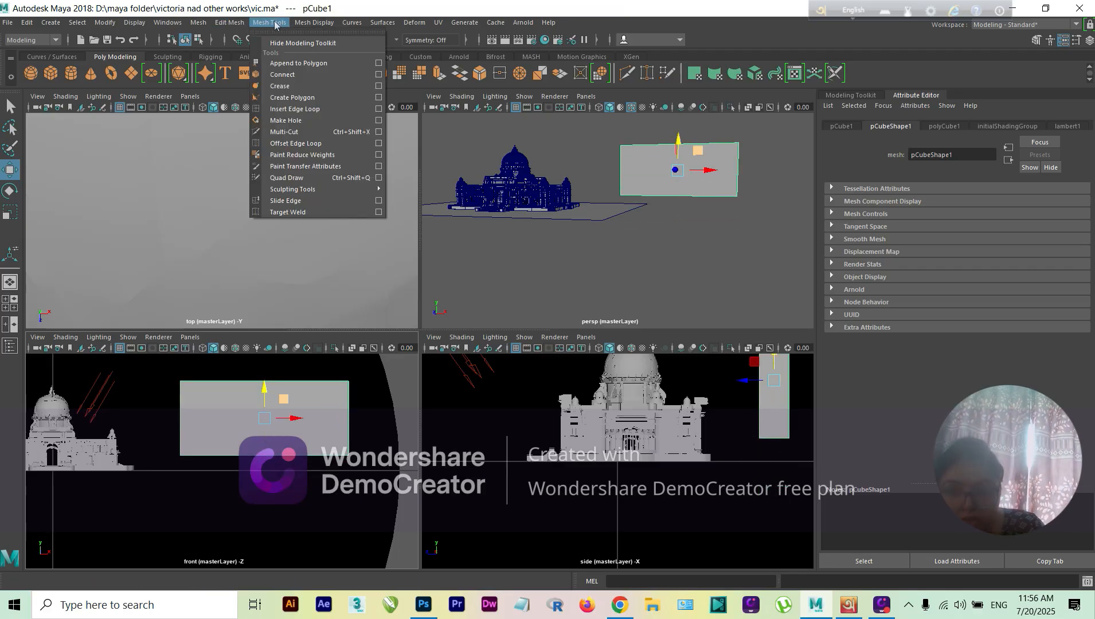
left_click(293, 109)
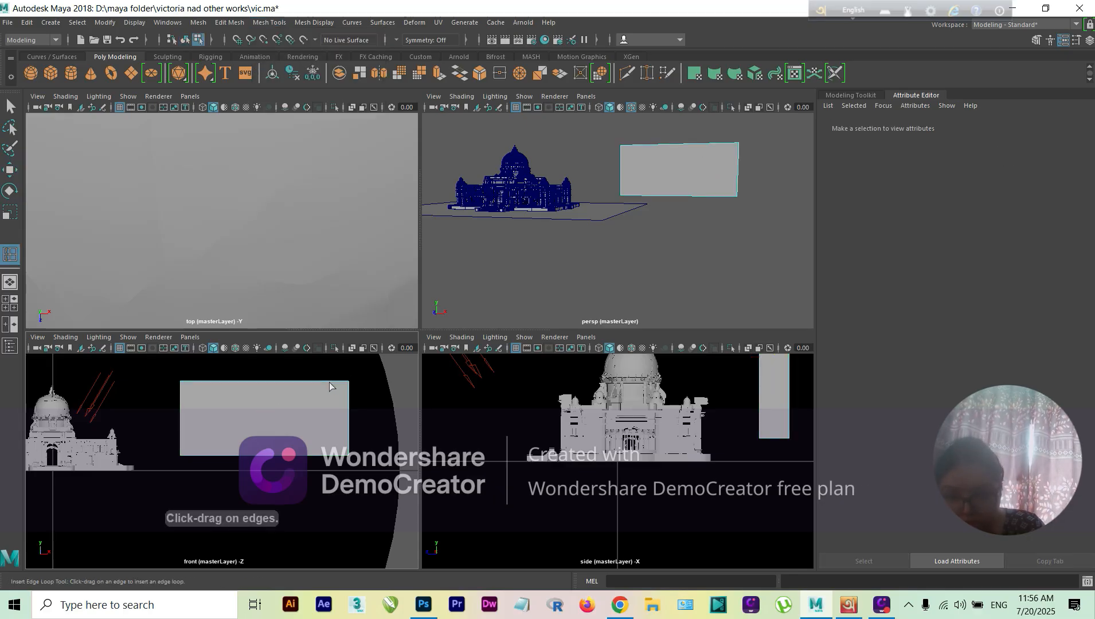
left_click_drag(331, 382, 330, 383)
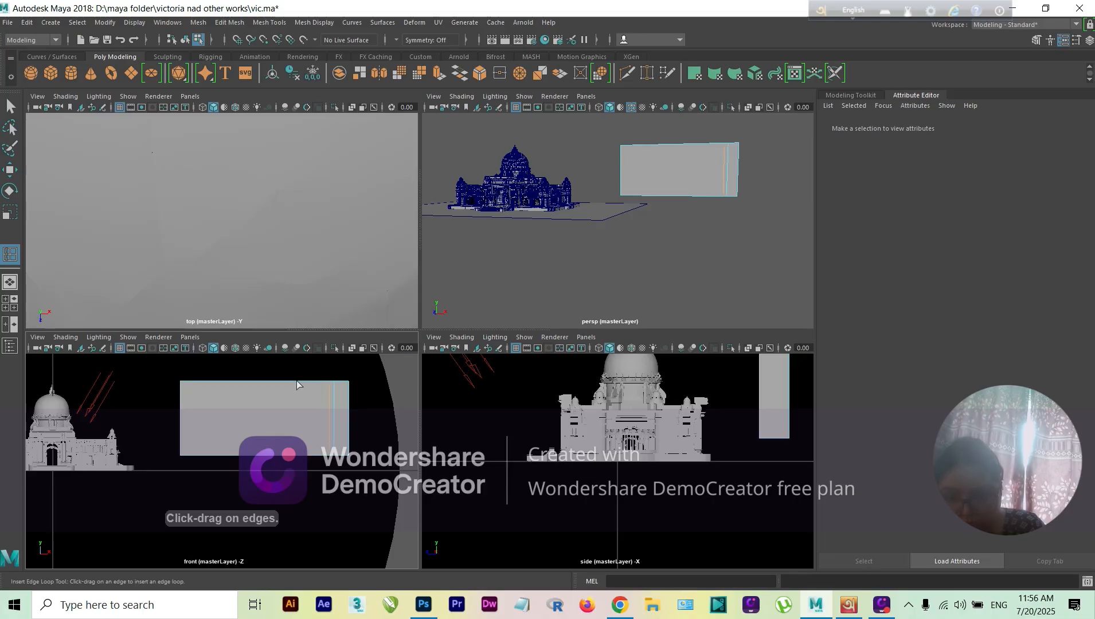
left_click(351, 424)
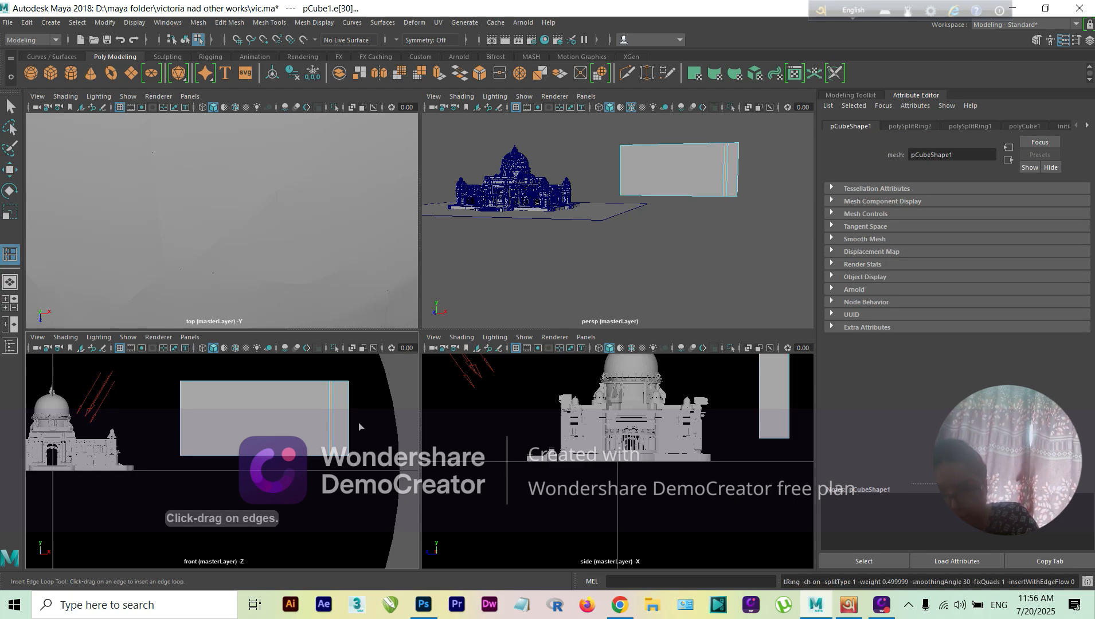
key("ctrl+z")
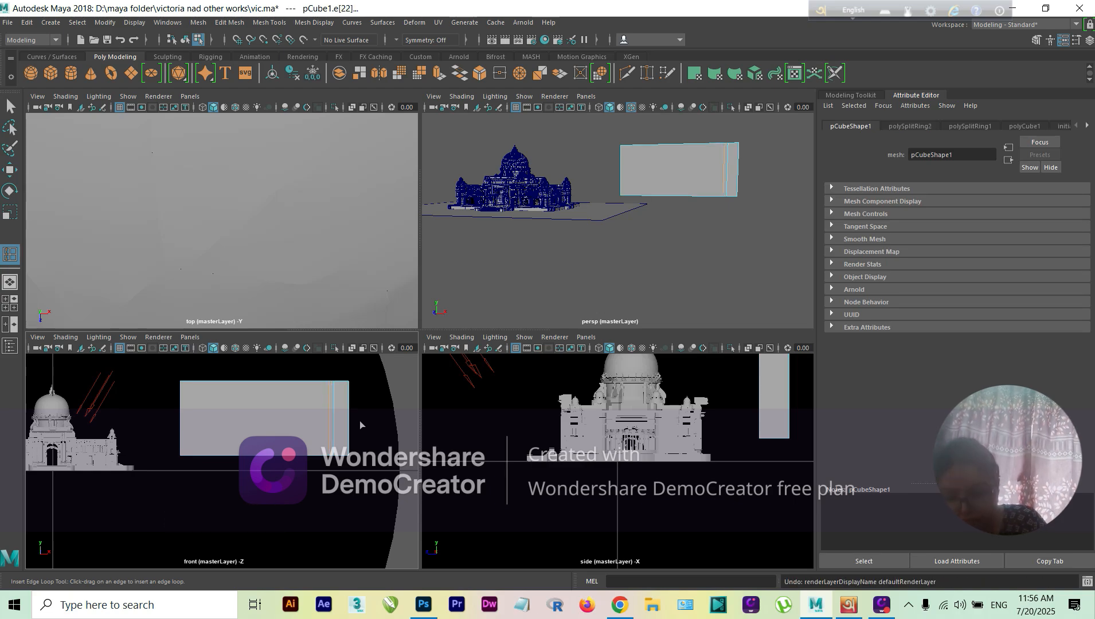
key("ctrl+z")
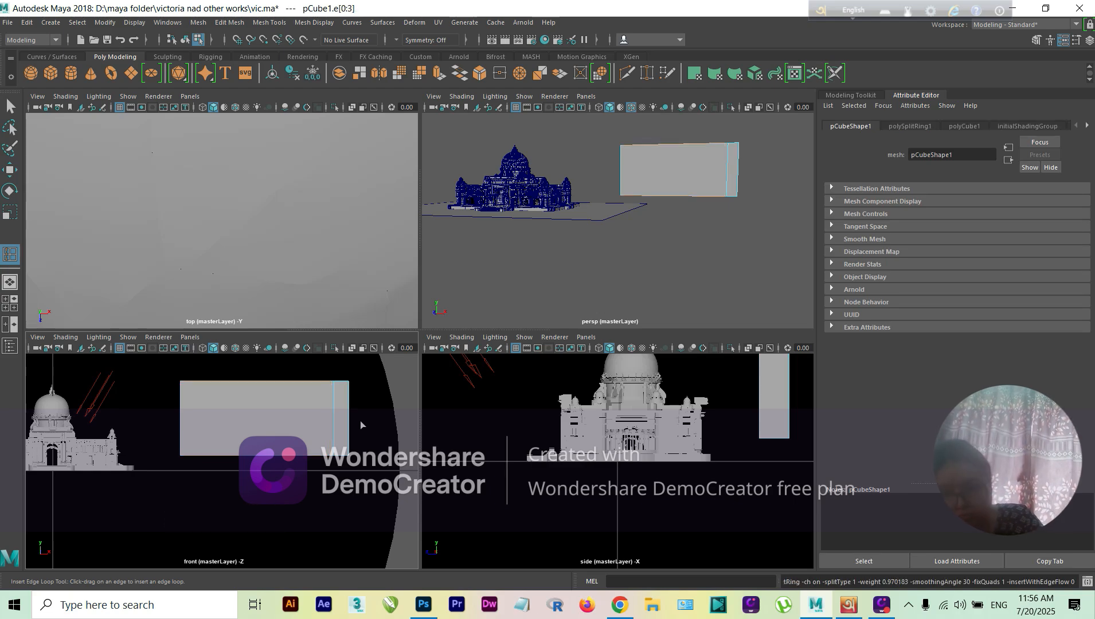
Step: Insert three more vertical edge loops along the block, two horizontal loops near its upper edge and one near its base
left_click(304, 381)
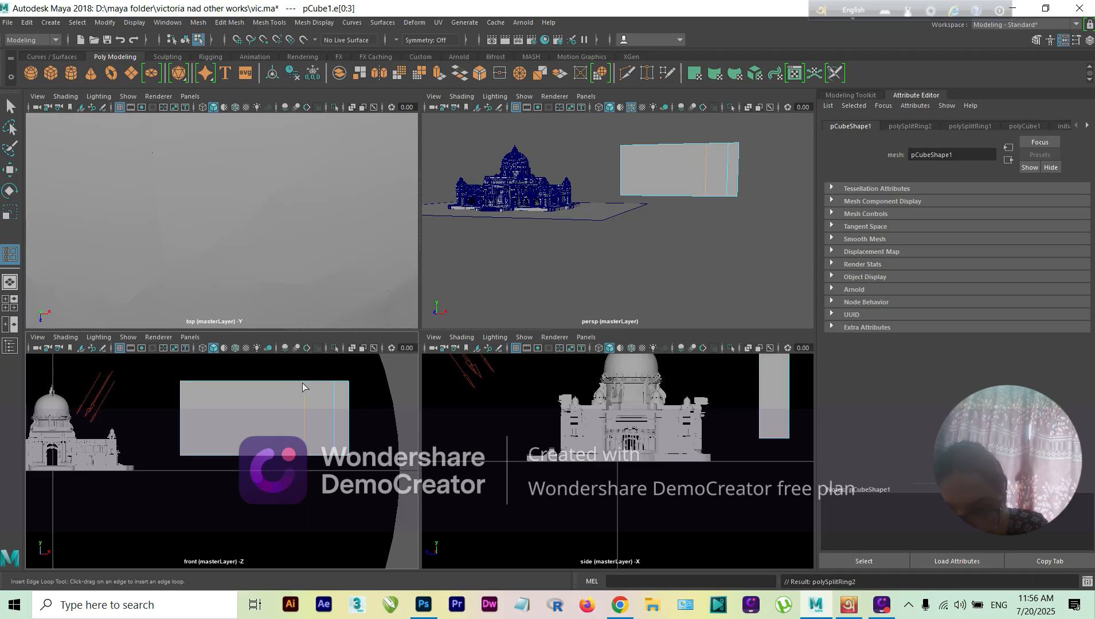
left_click_drag(258, 450, 261, 449)
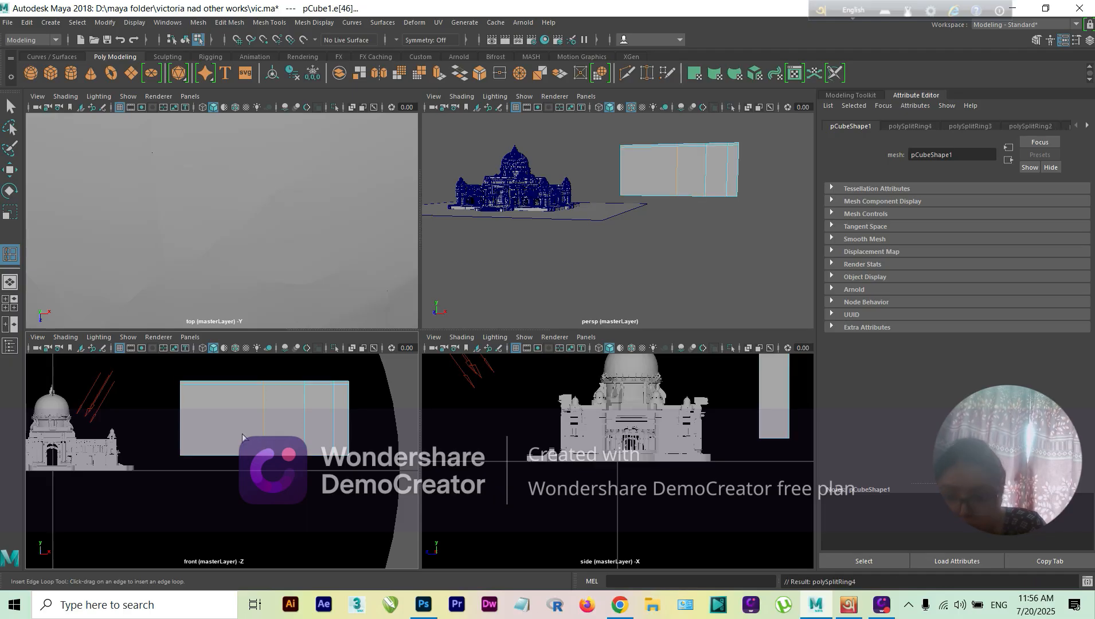
left_click(221, 387)
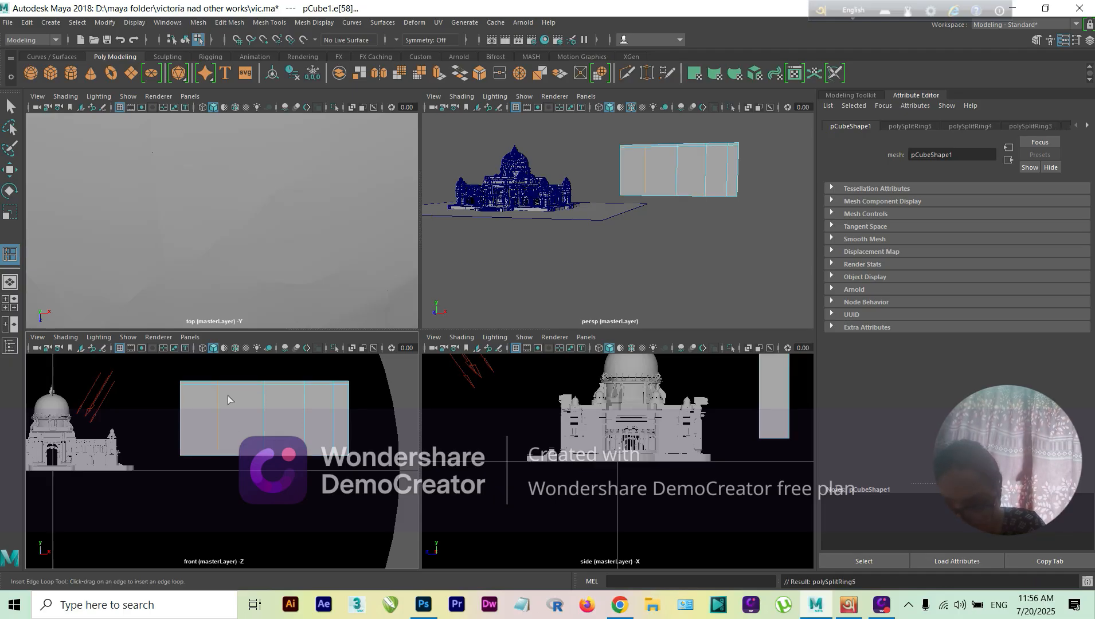
left_click(180, 395)
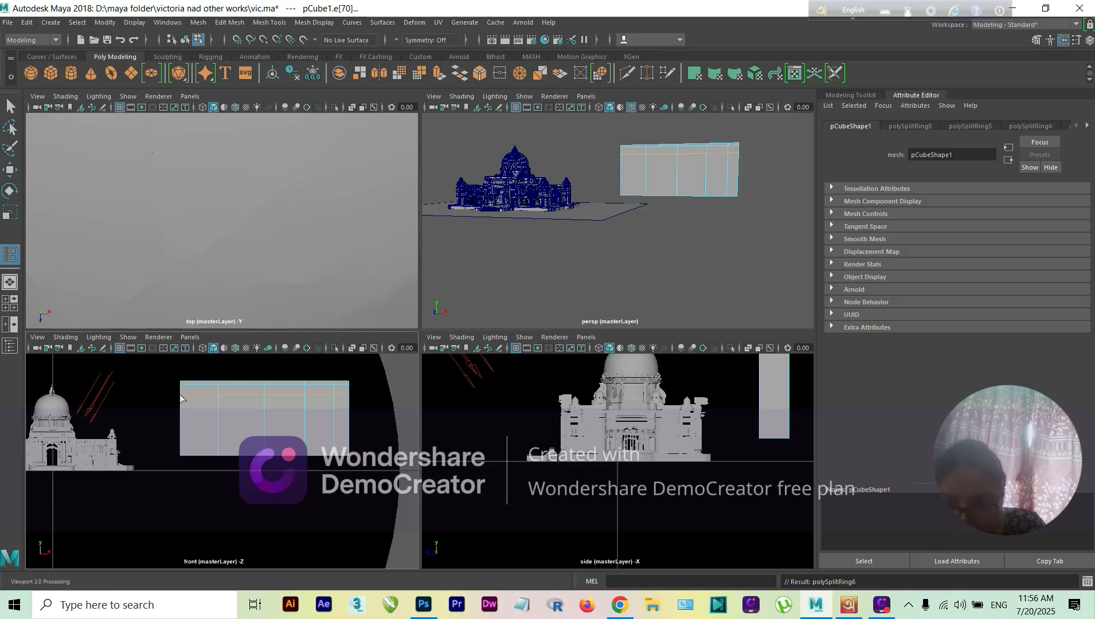
left_click(180, 449)
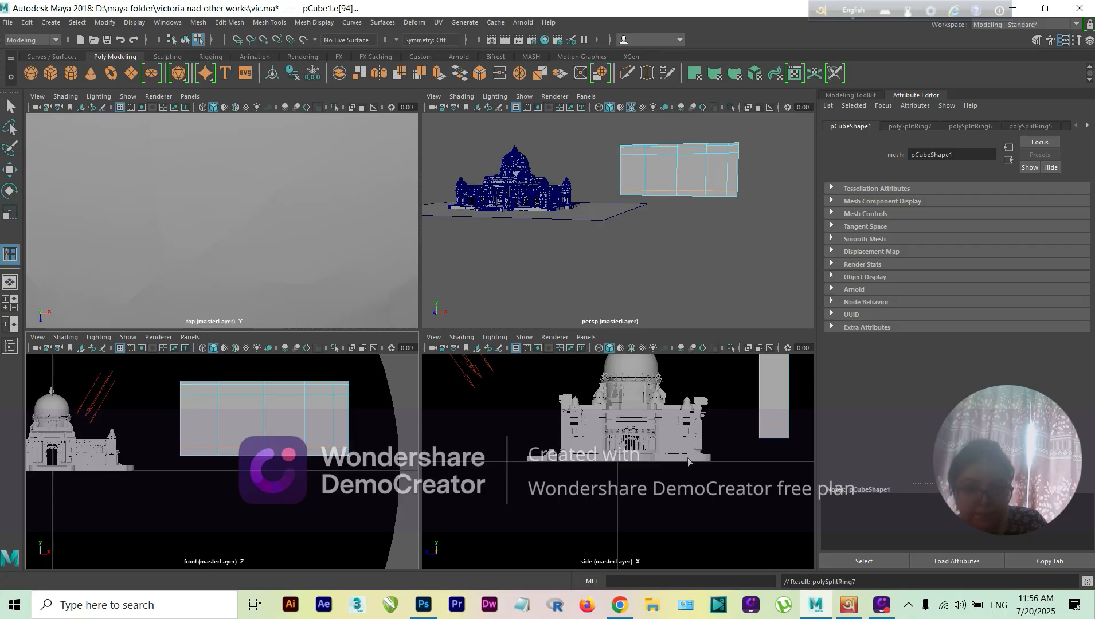
Step: Leave the Insert Edge Loop tool and examine the divided block's shape and position beside the building
left_click_drag(714, 209, 547, 232, "alt")
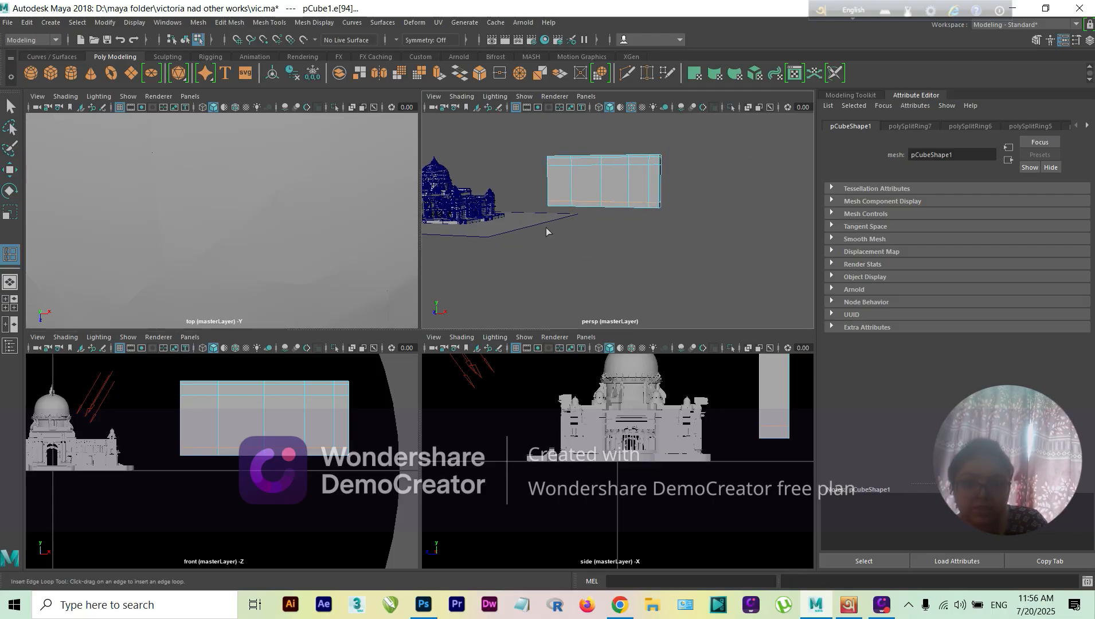
key("q")
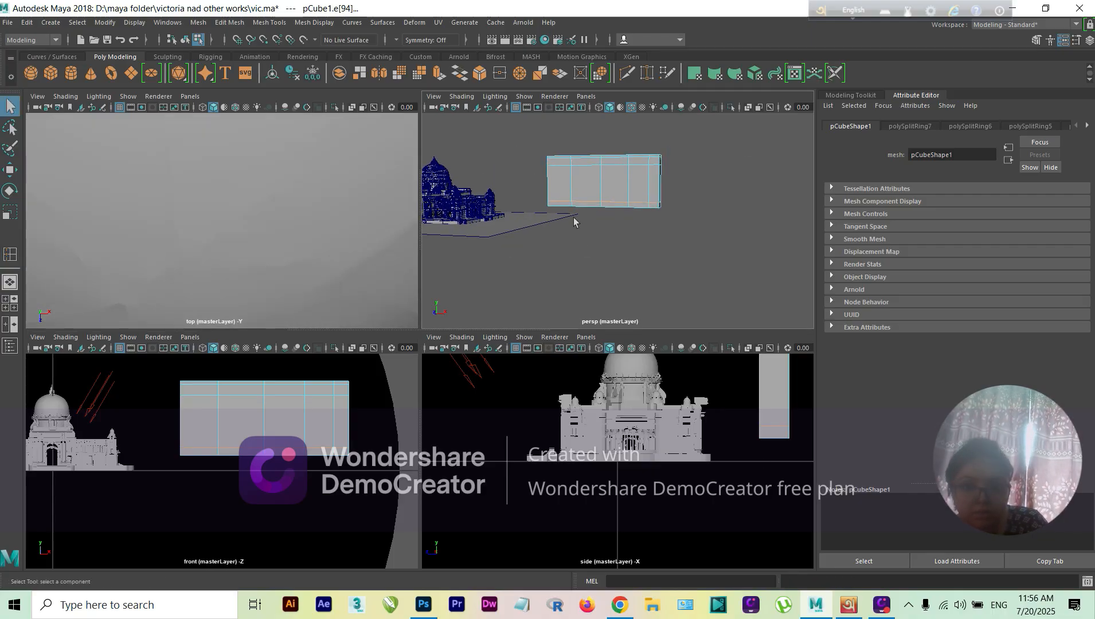
scroll(623, 240, "down", 6)
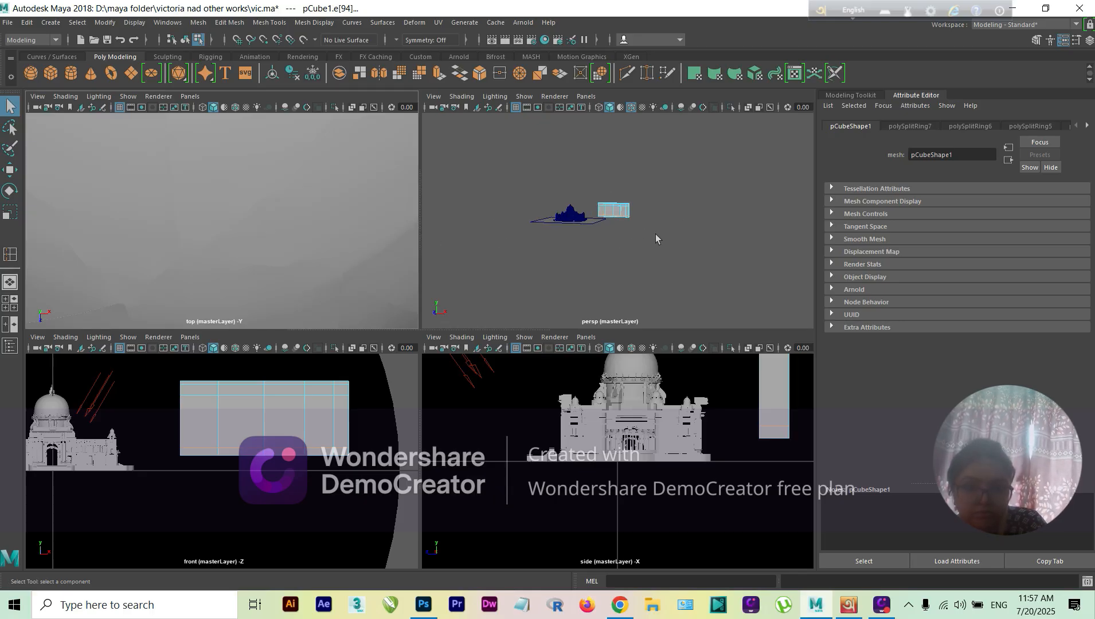
scroll(491, 225, "up", 4)
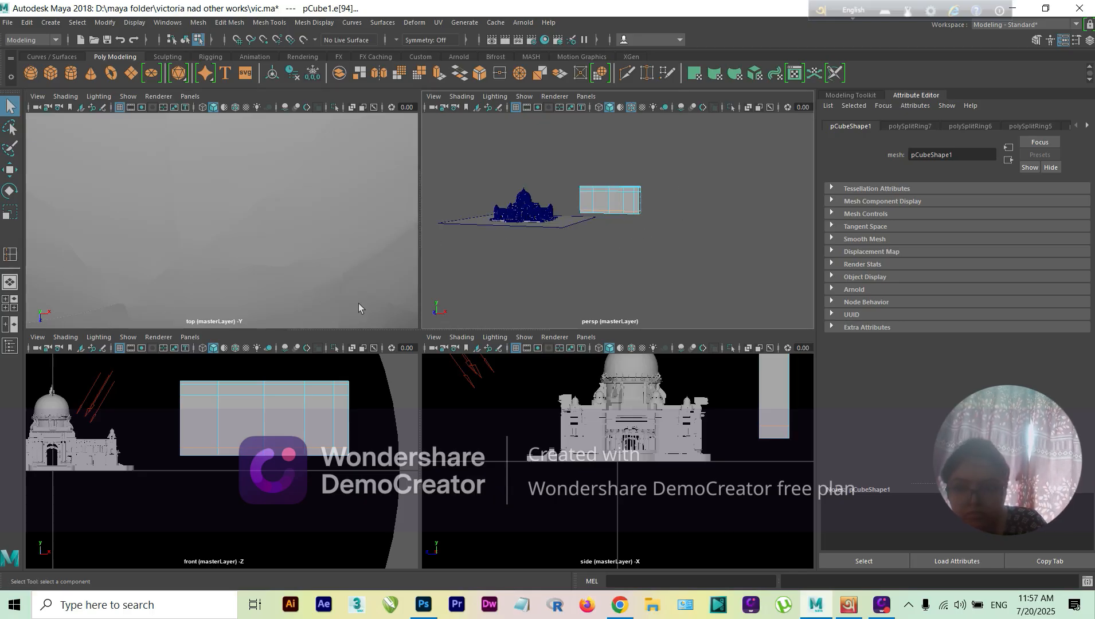
key("space")
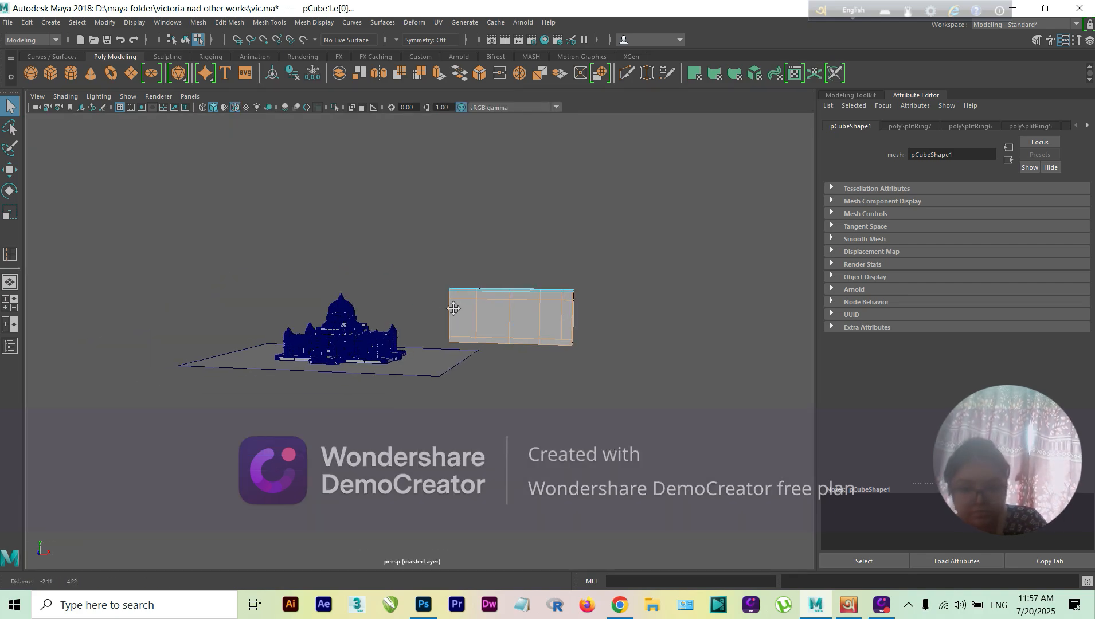
middle_click_drag(451, 310, 376, 302, "alt")
left_click_drag(498, 351, 535, 350, "alt")
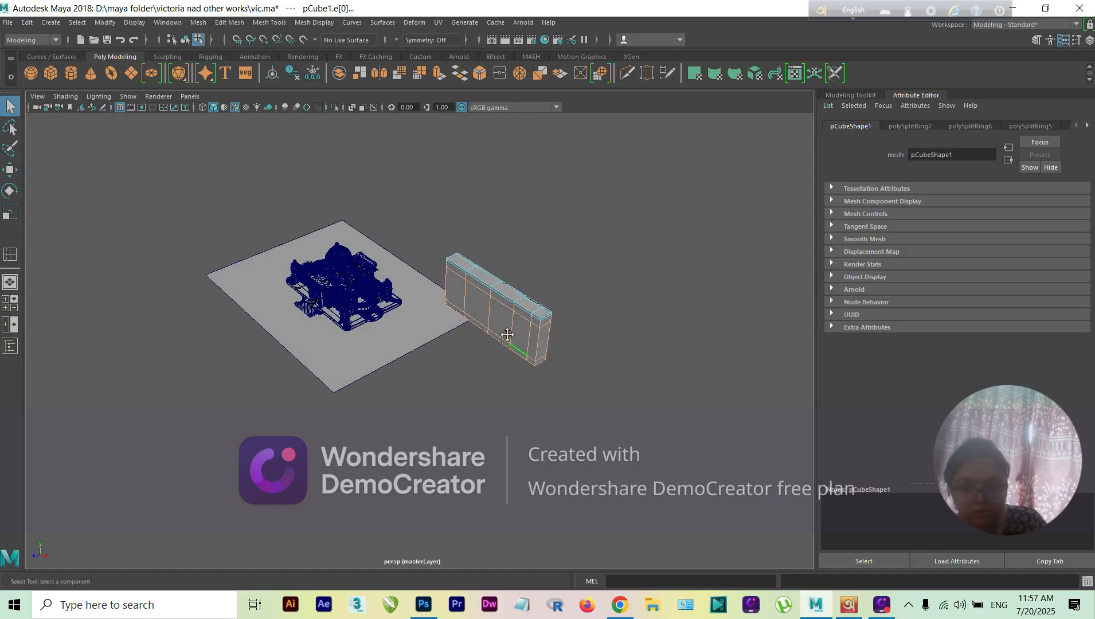
middle_click_drag(489, 325, 379, 347, "alt")
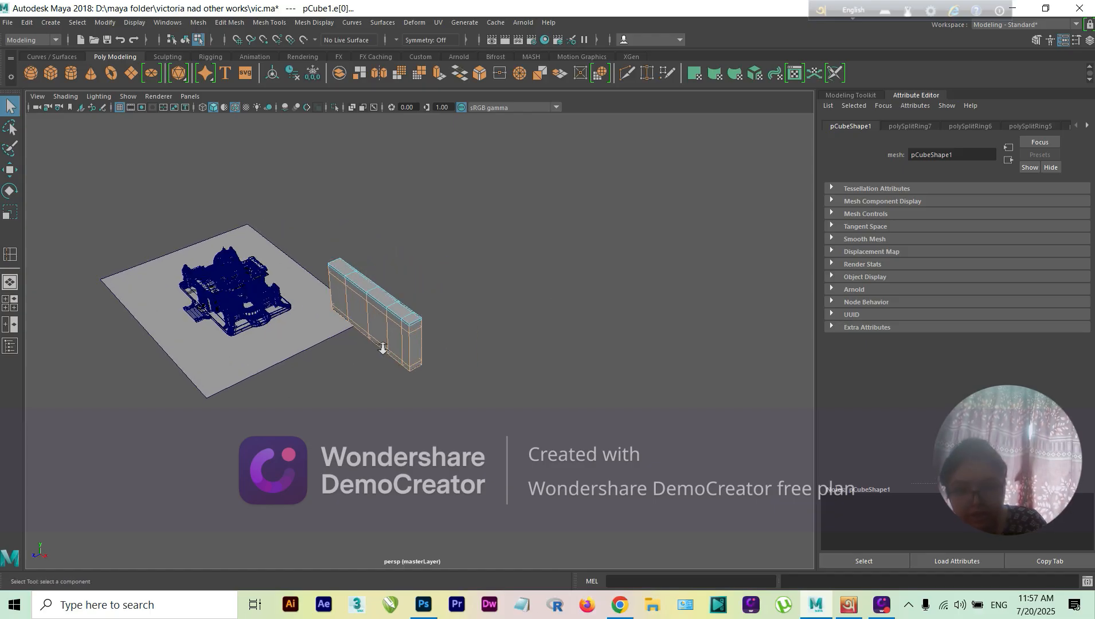
scroll(342, 327, "up", 2)
scroll(279, 291, "up", 1)
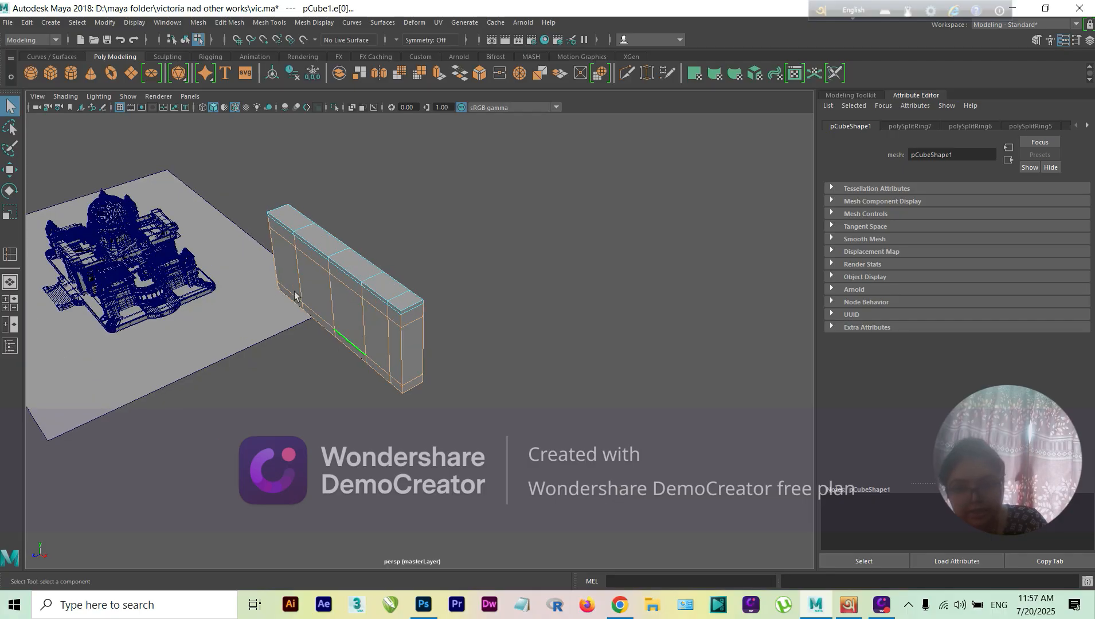
Step: Extrude the vertical column of front faces at the block's end farthest from the building outward by about 67 cm
scroll(310, 301, "up", 1)
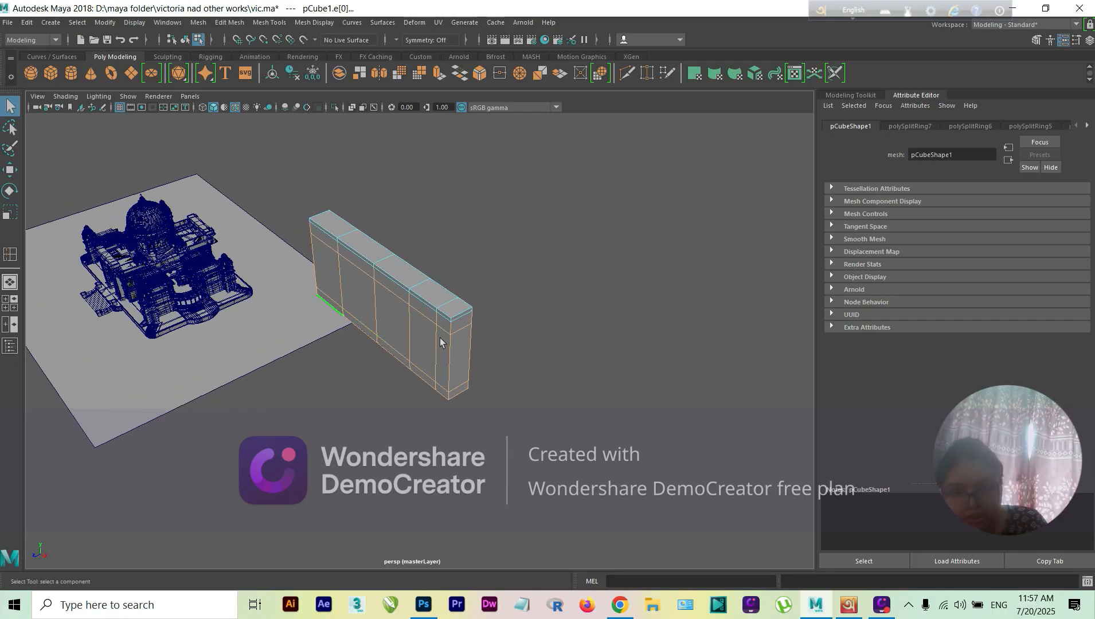
right_click_drag(439, 337, 440, 324)
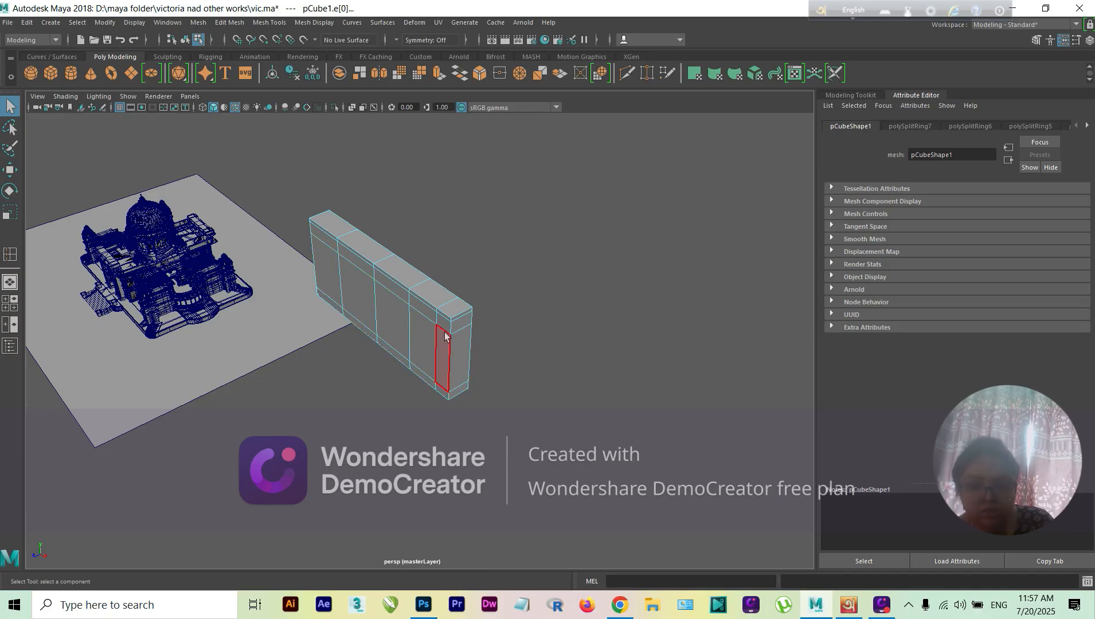
left_click(445, 335)
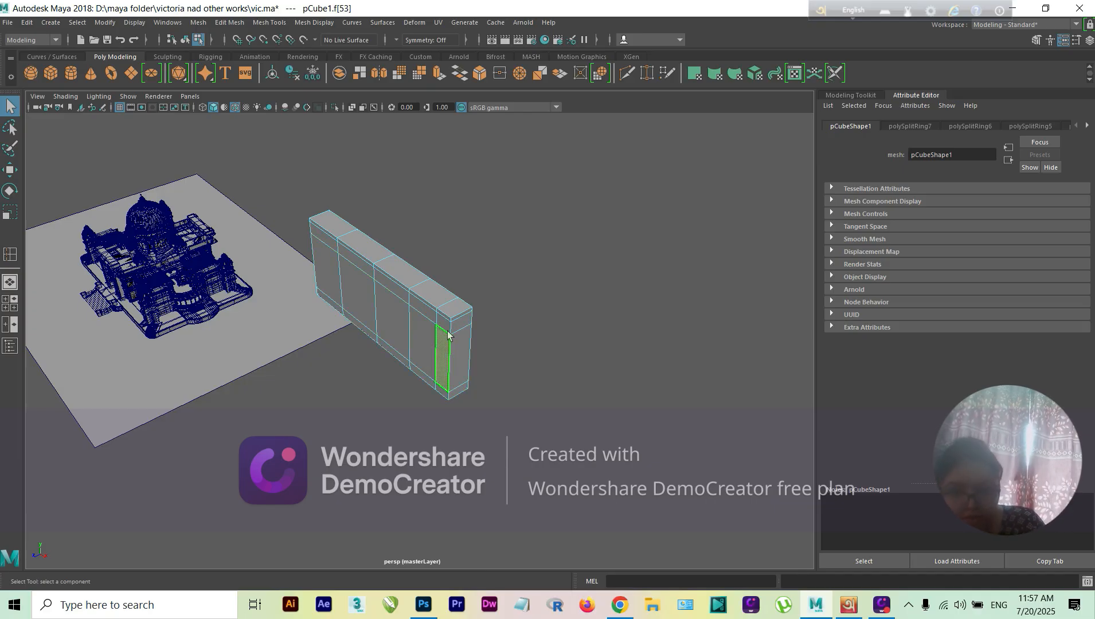
left_click(447, 324, "shift")
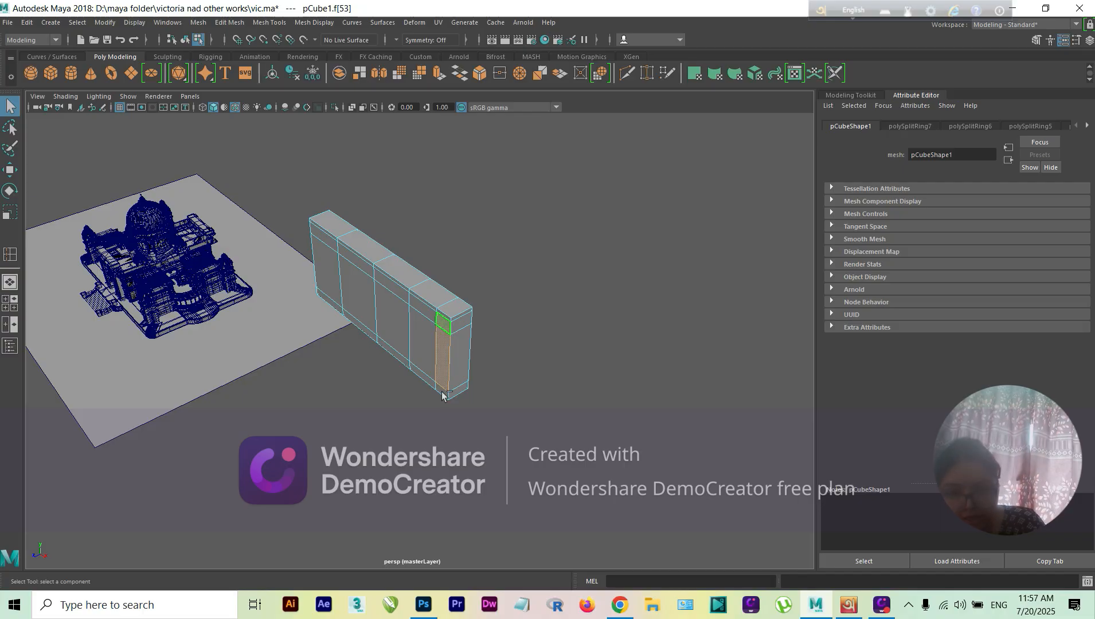
left_click(443, 393, "shift")
left_click(443, 393, "shift")
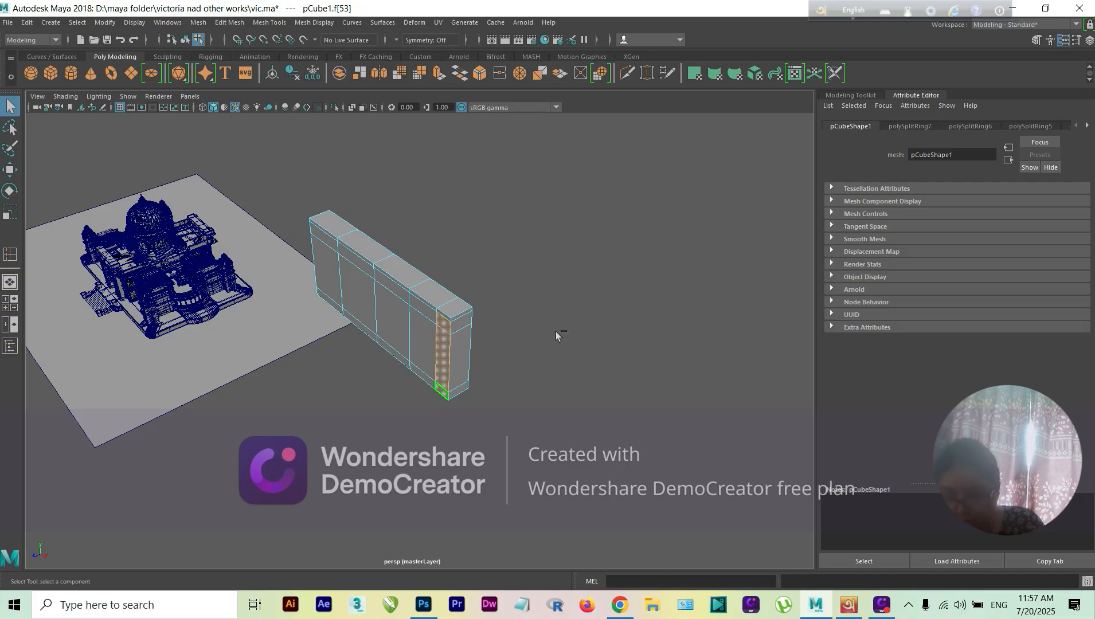
key("ctrl+e")
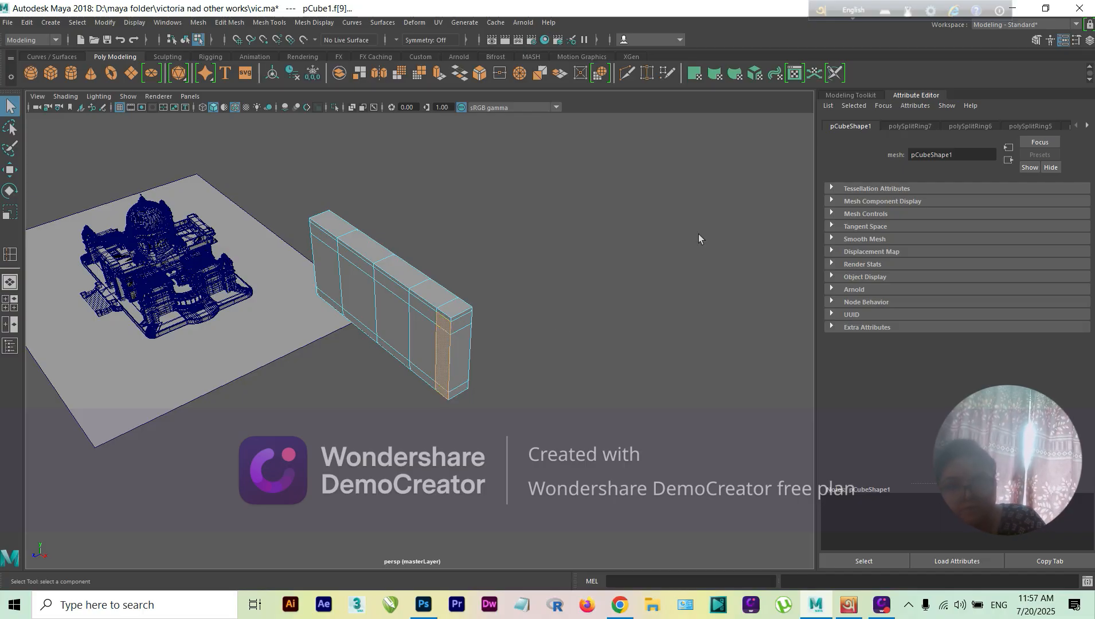
key("ctrl+e")
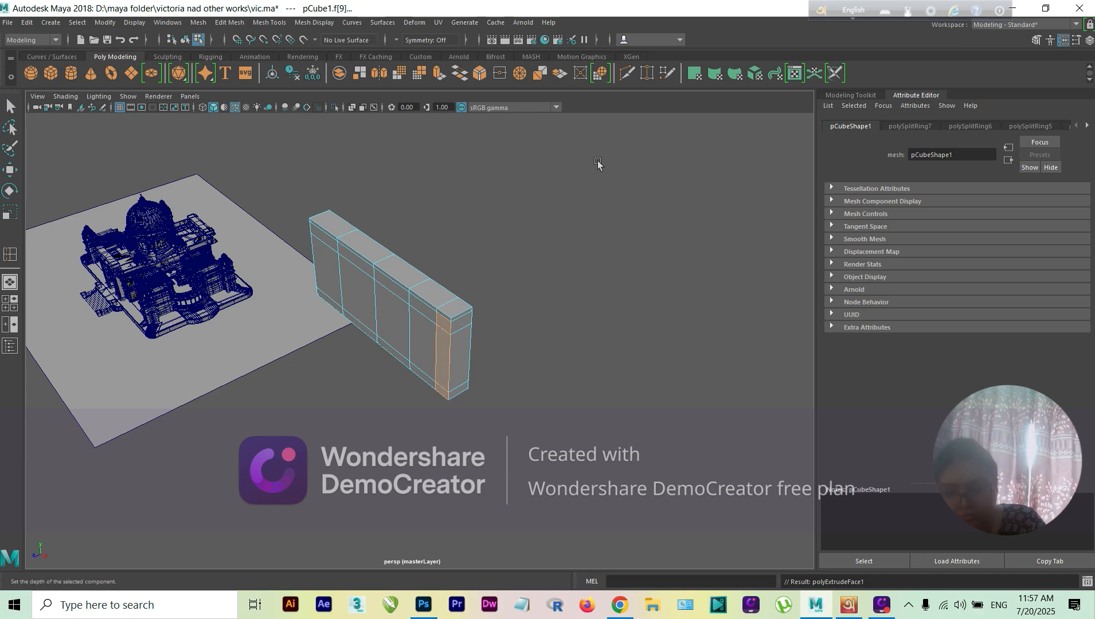
key("w")
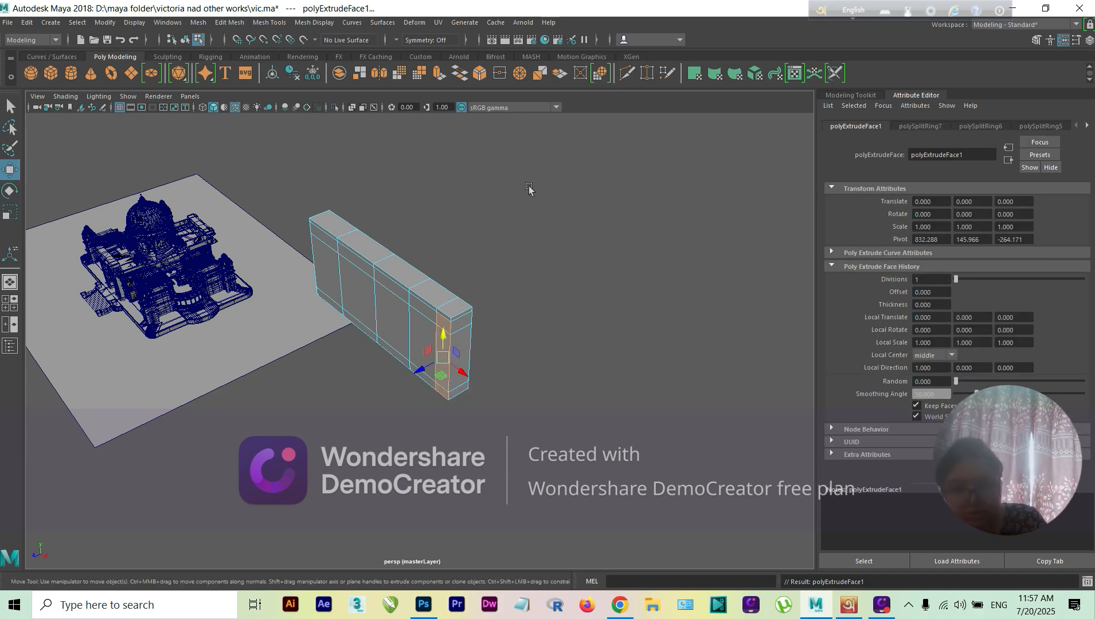
mouse_move(401, 372)
left_mouse_down()
mouse_move(378, 384)
mouse_move(398, 377)
left_mouse_up()
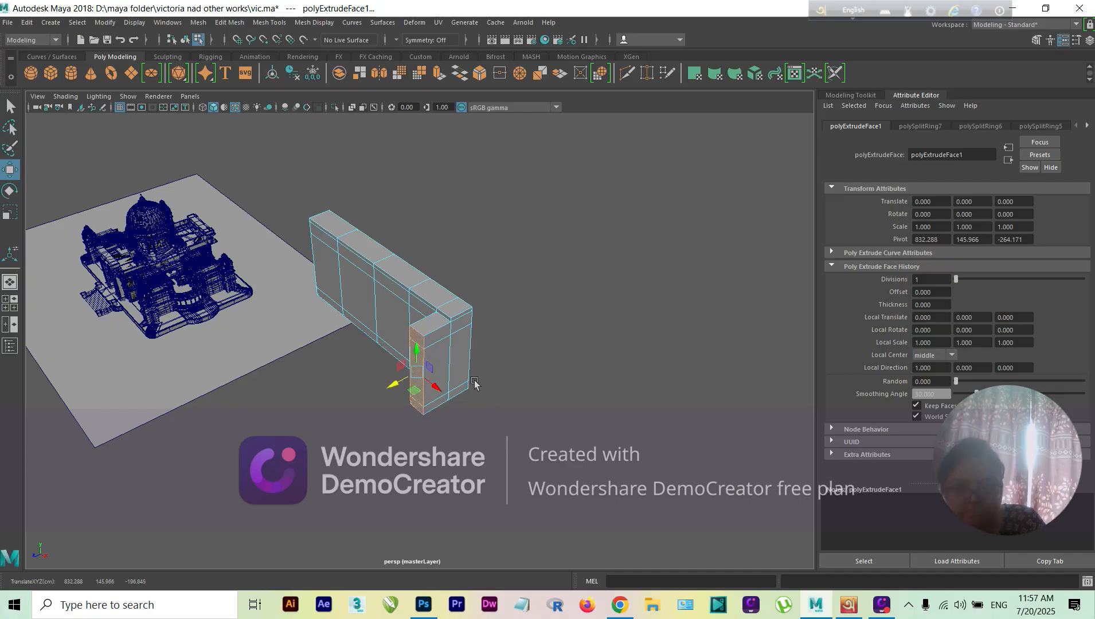
middle_click_drag(479, 359, 493, 351, "alt")
left_click(462, 362)
left_click_drag(501, 336, 381, 318, "alt")
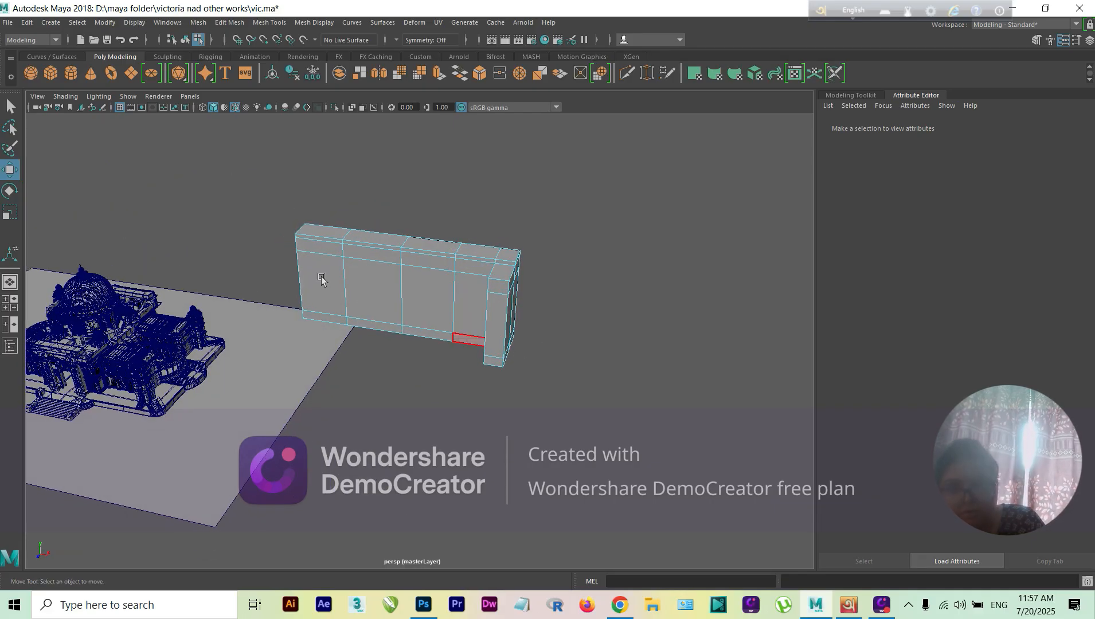
mouse_move(322, 277)
right_mouse_down()
mouse_move(323, 287)
mouse_move(329, 262)
right_mouse_up()
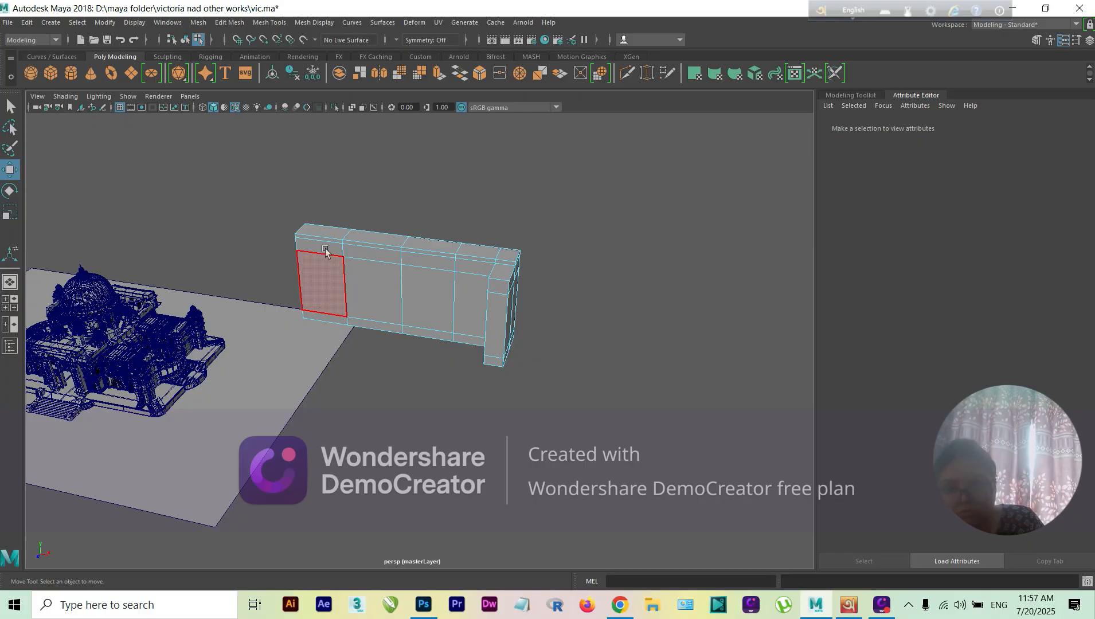
left_click(324, 268)
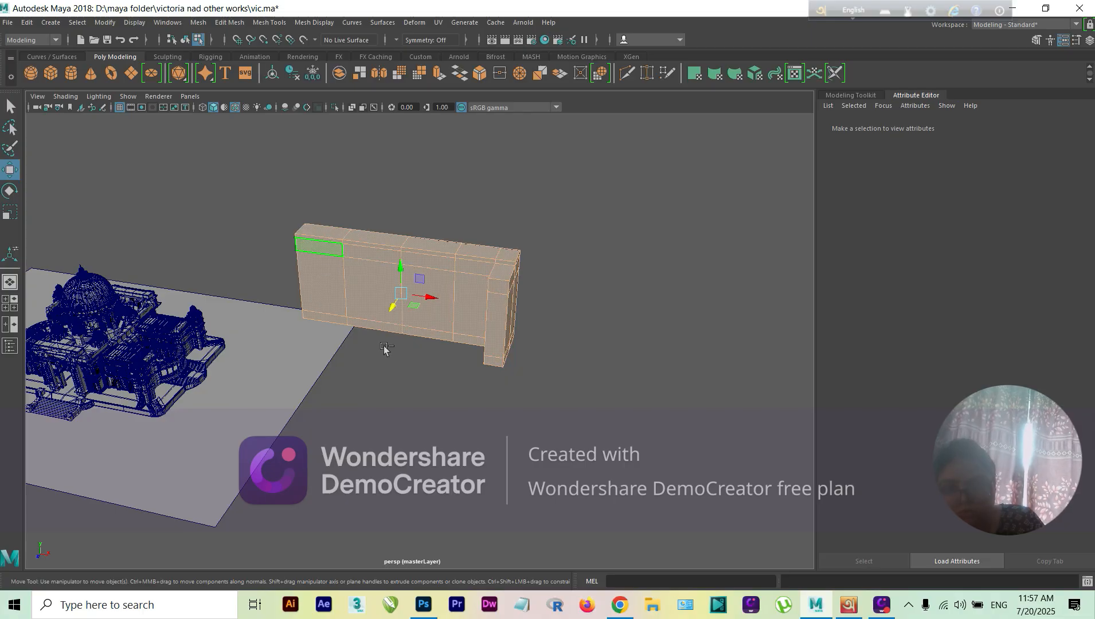
key("Delete")
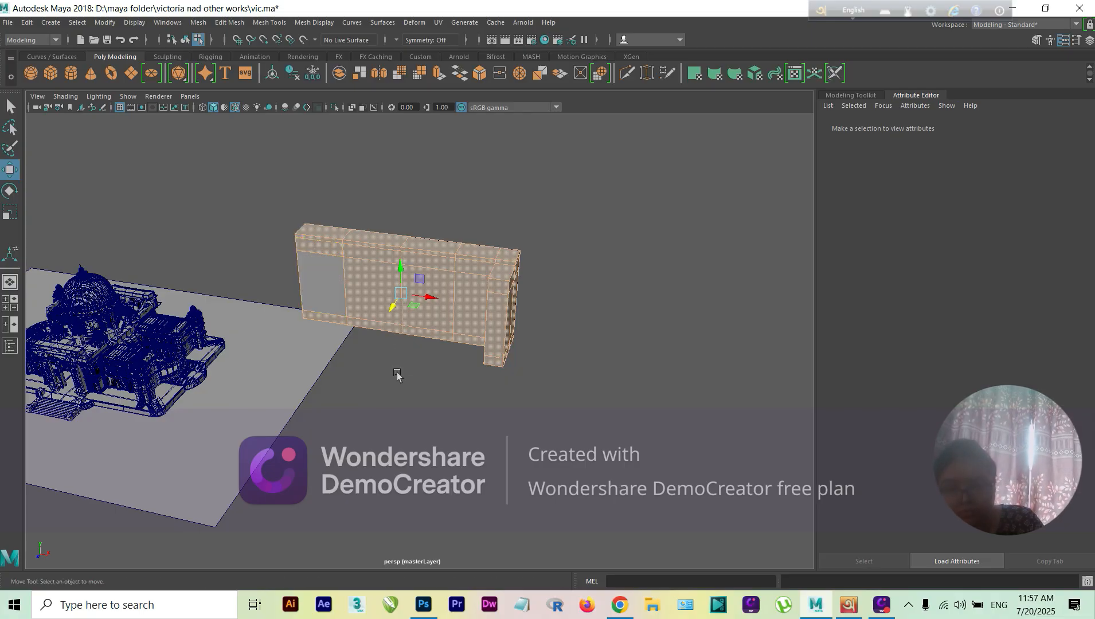
left_click(329, 361)
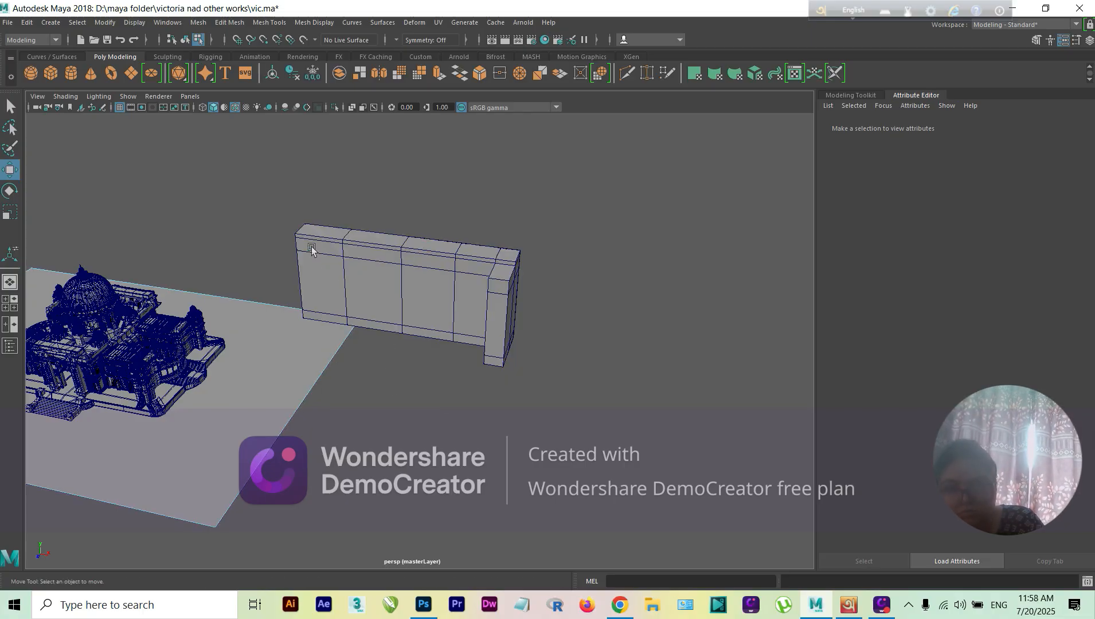
Step: Extrude the full-height column of three front faces at the block's end nearest the building outward by about 81 cm
right_click_drag(311, 247, 317, 275)
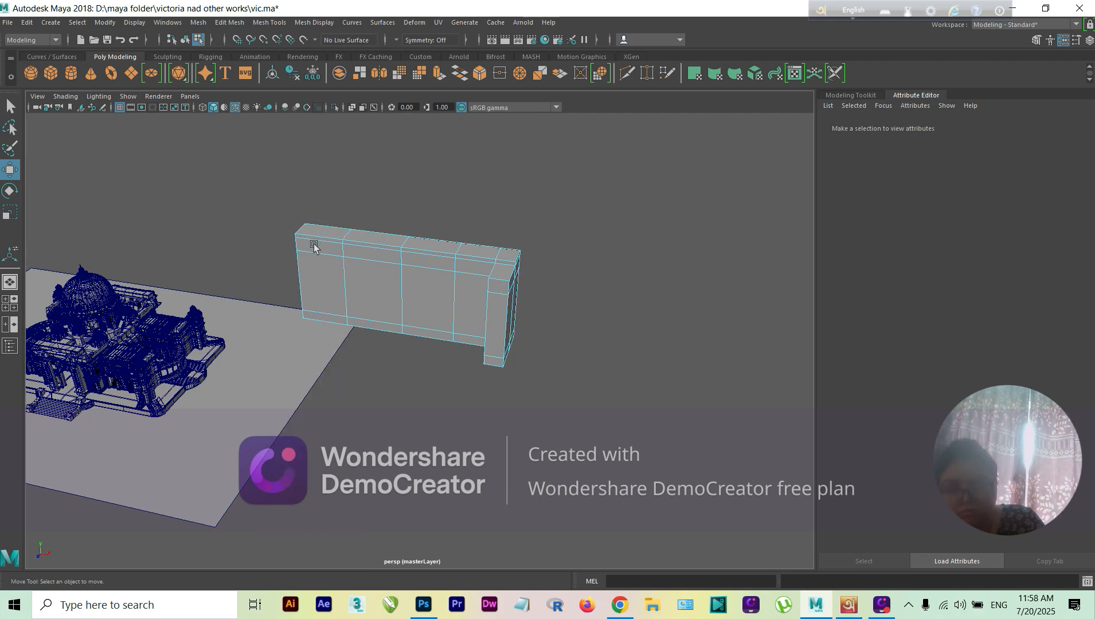
left_click(314, 246)
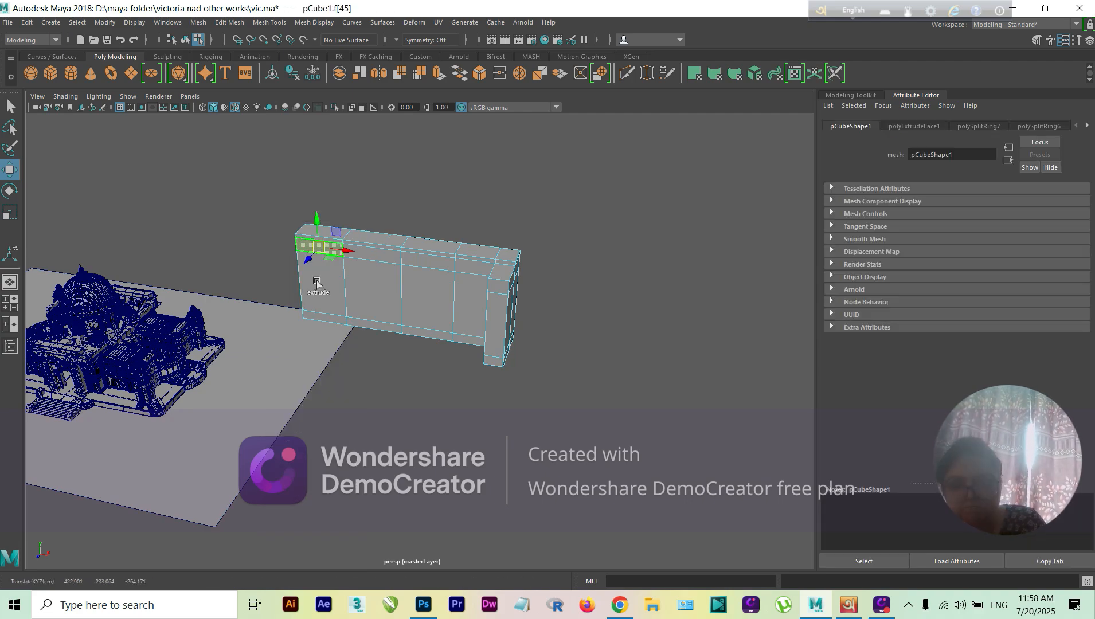
left_click(324, 318, "shift")
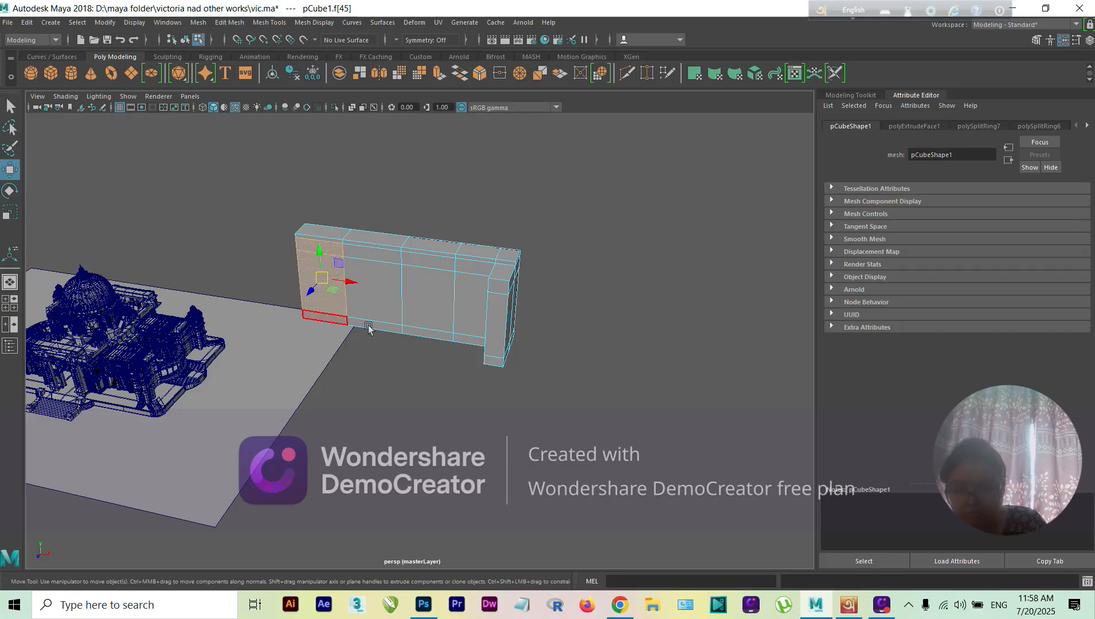
left_click(451, 82)
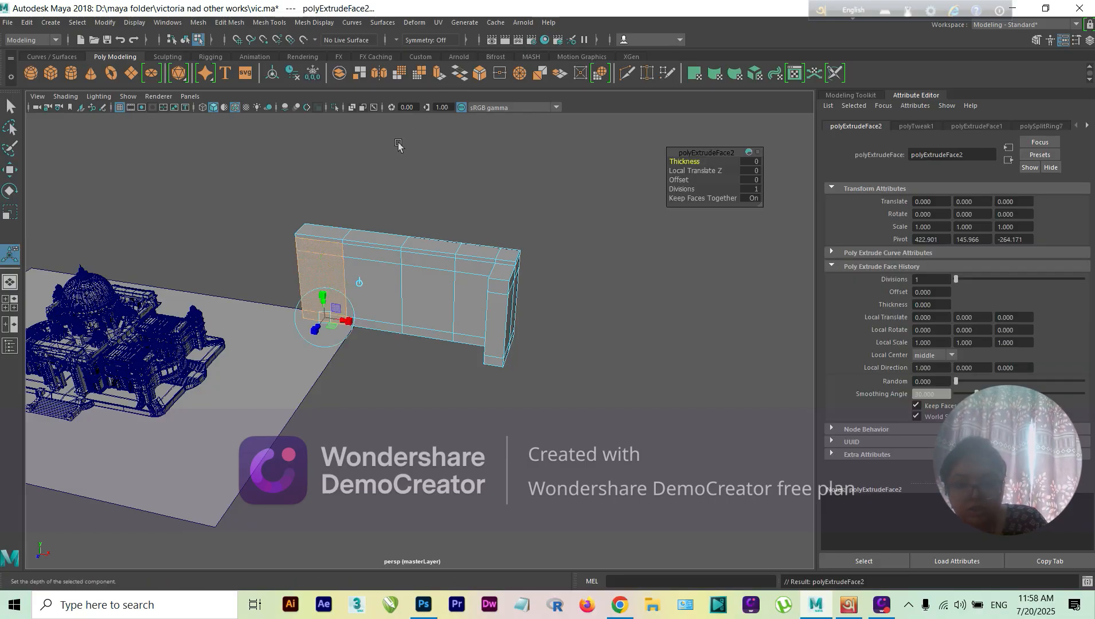
key("w")
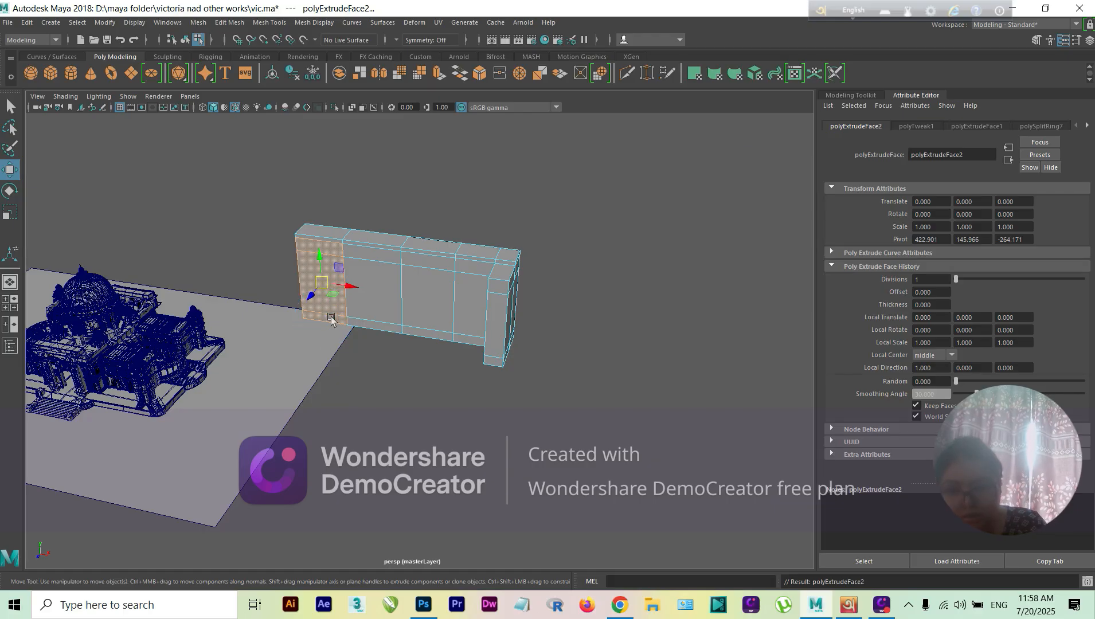
left_click_drag(311, 296, 302, 314)
Step: Show the four-view layout with the whole site in the top view, and move the block along X and forward along Z, clear of the ground plane
left_click(15, 300)
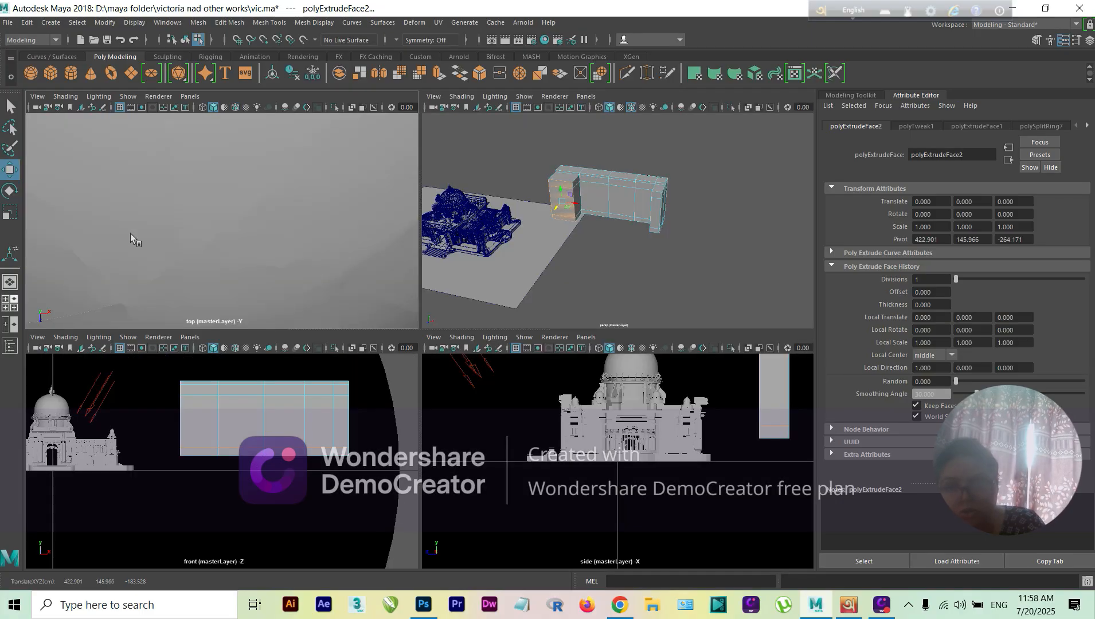
scroll(276, 222, "down", 5)
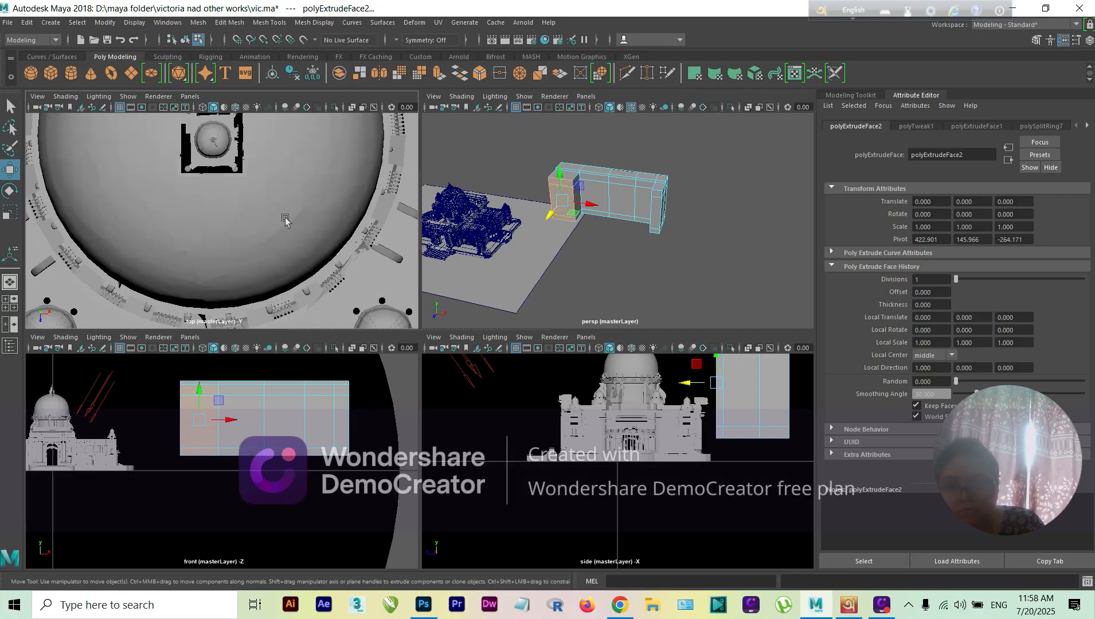
scroll(291, 220, "down", 2)
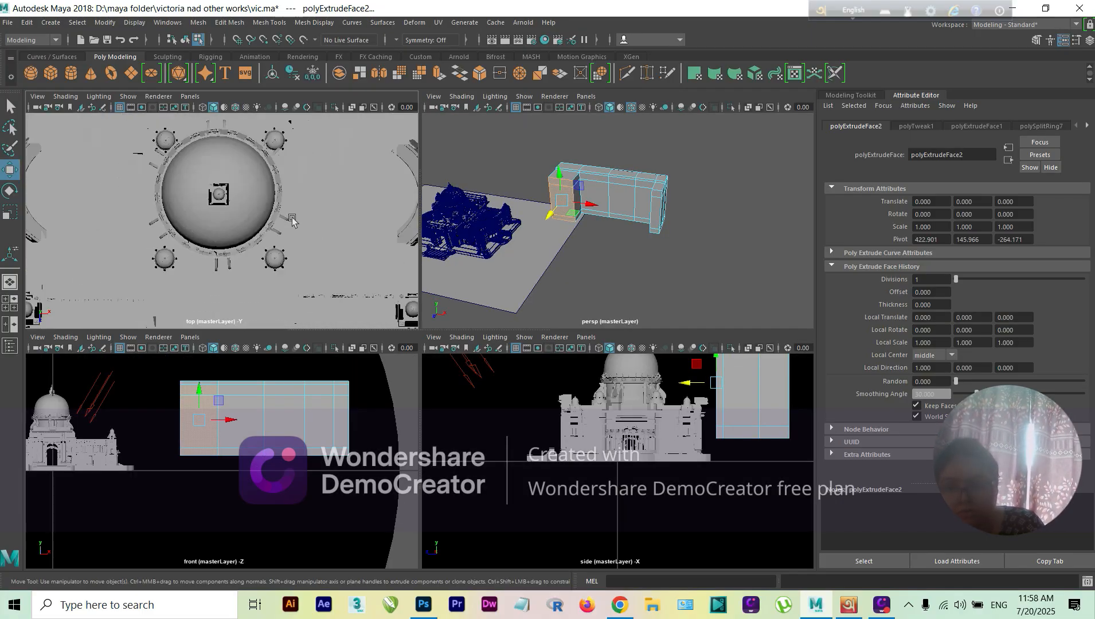
scroll(293, 220, "down", 5)
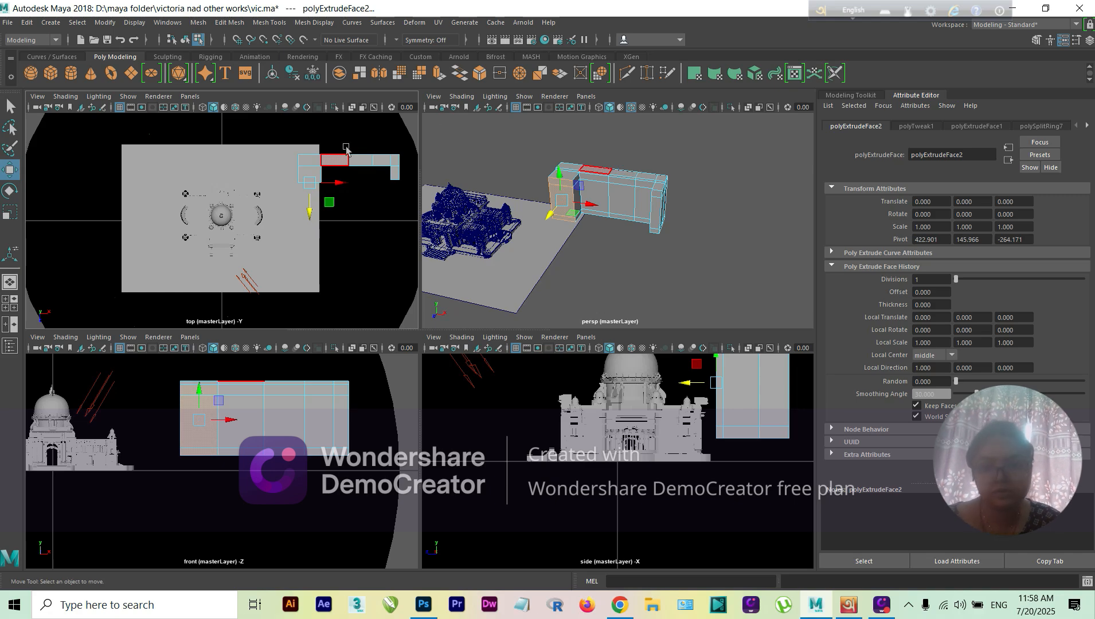
key("F9")
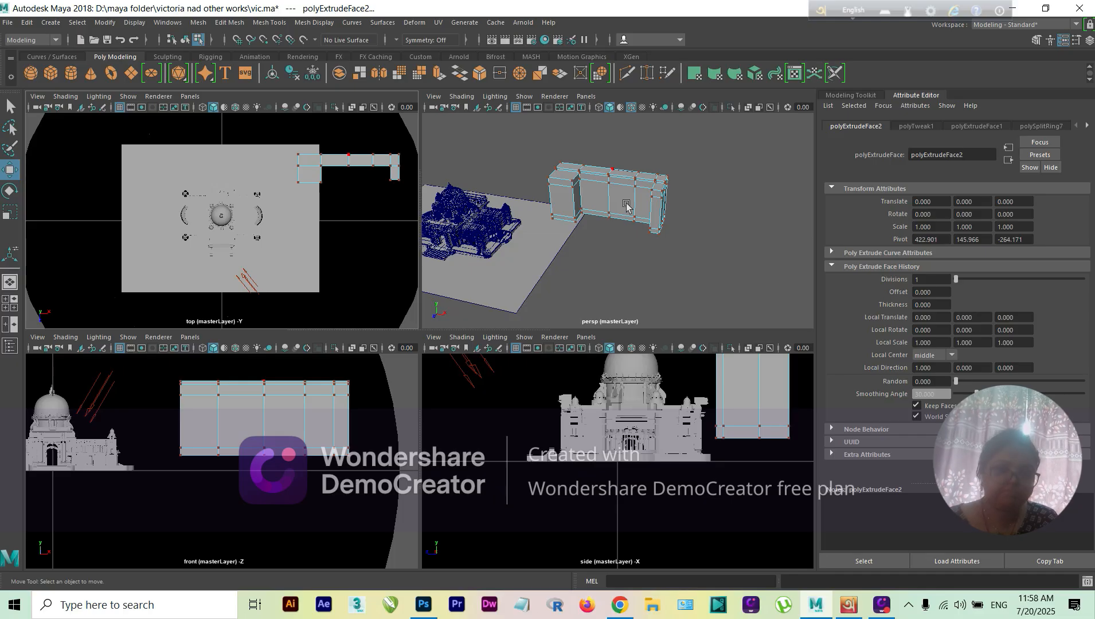
right_click_drag(628, 207, 671, 187)
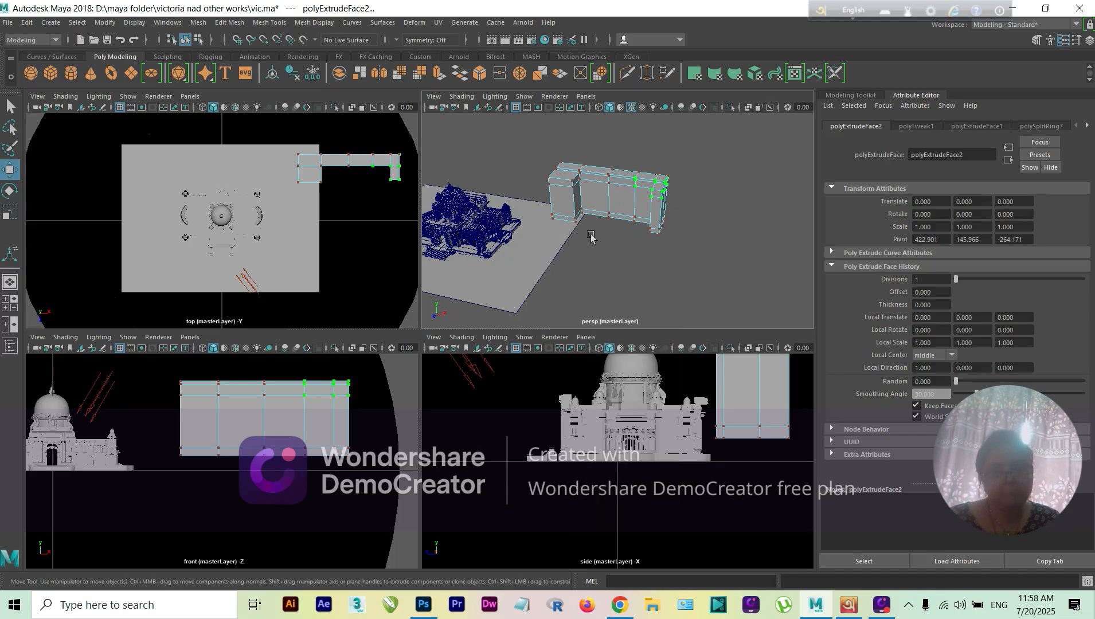
left_click(621, 203)
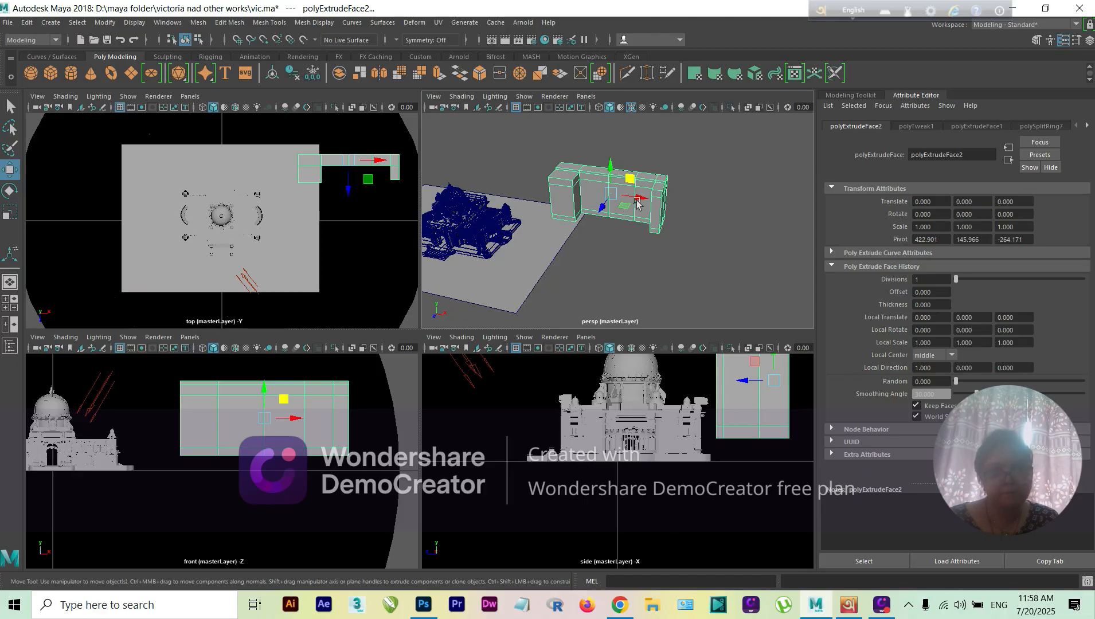
left_click_drag(641, 198, 670, 269)
left_click(653, 196)
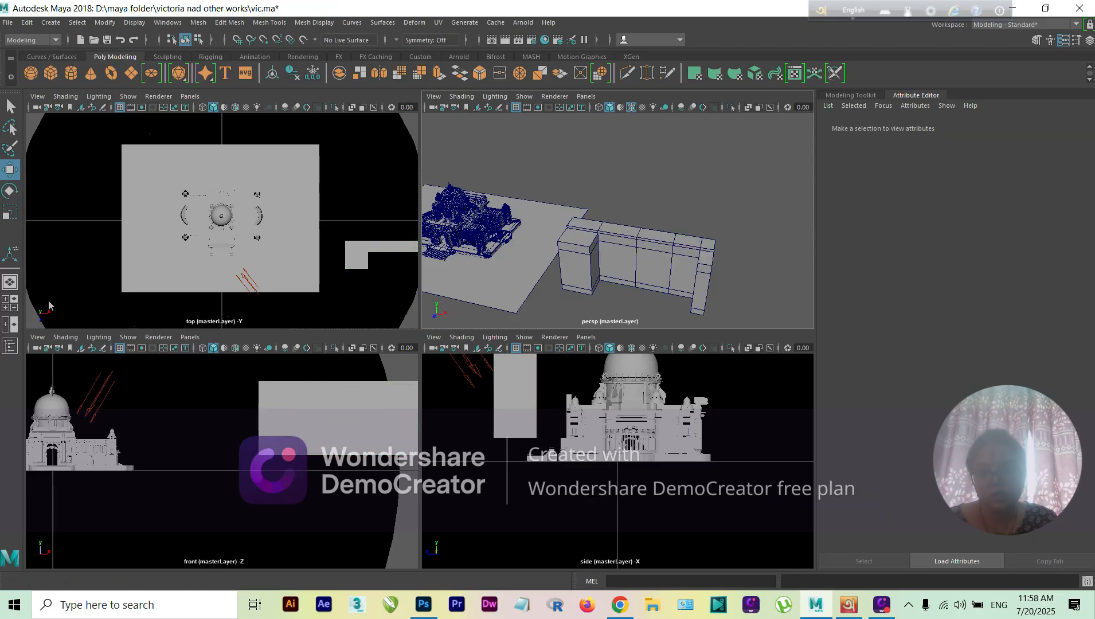
Step: Return to the single perspective view and delete the whole extruded block
left_click(10, 282)
middle_click_drag(549, 347, 556, 275, "alt")
scroll(523, 314, "down", 4)
mouse_move(523, 313)
left_mouse_down("alt")
mouse_move(539, 285)
mouse_move(594, 306)
mouse_move(563, 314)
mouse_move(536, 303)
left_mouse_up("alt")
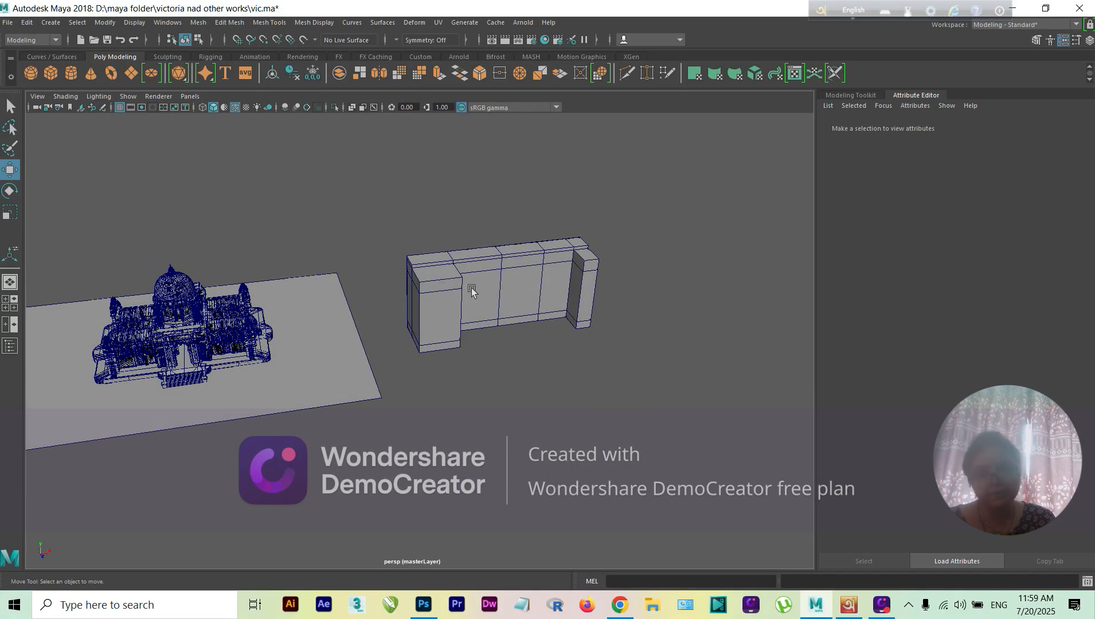
left_click_drag(476, 326, 431, 301, "alt")
scroll(431, 303, "up", 2)
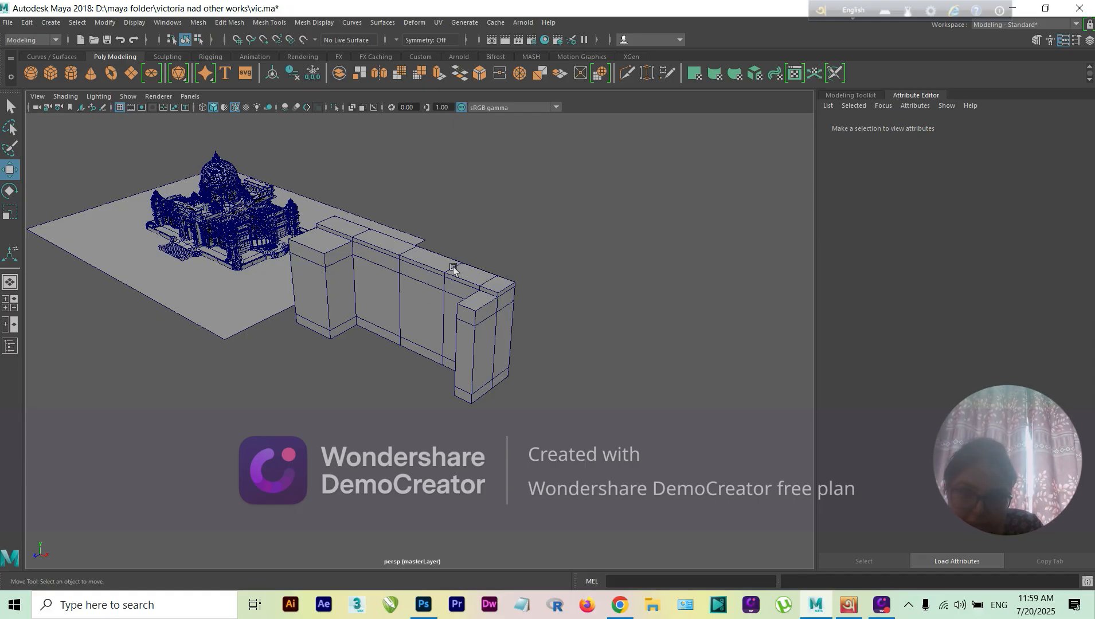
right_click_drag(449, 267, 481, 247)
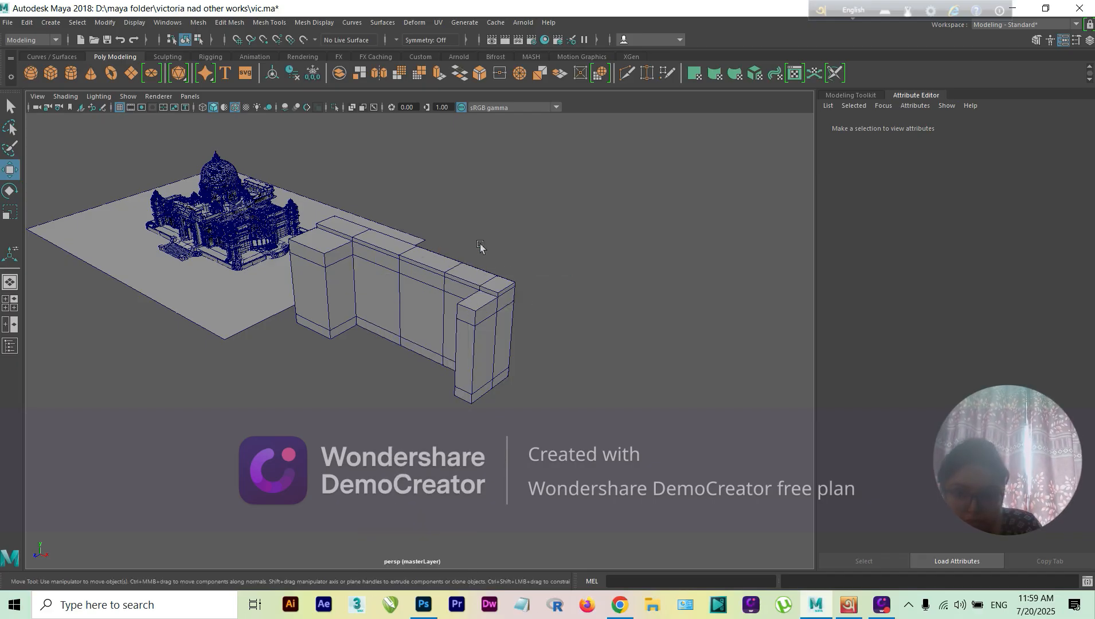
left_click(489, 297)
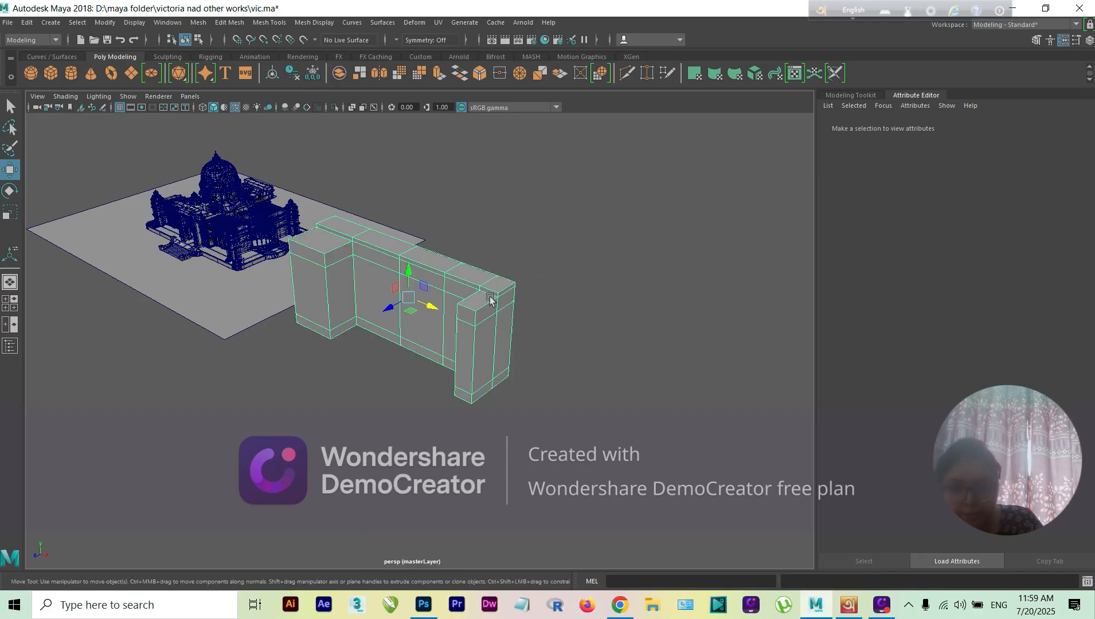
key("Delete")
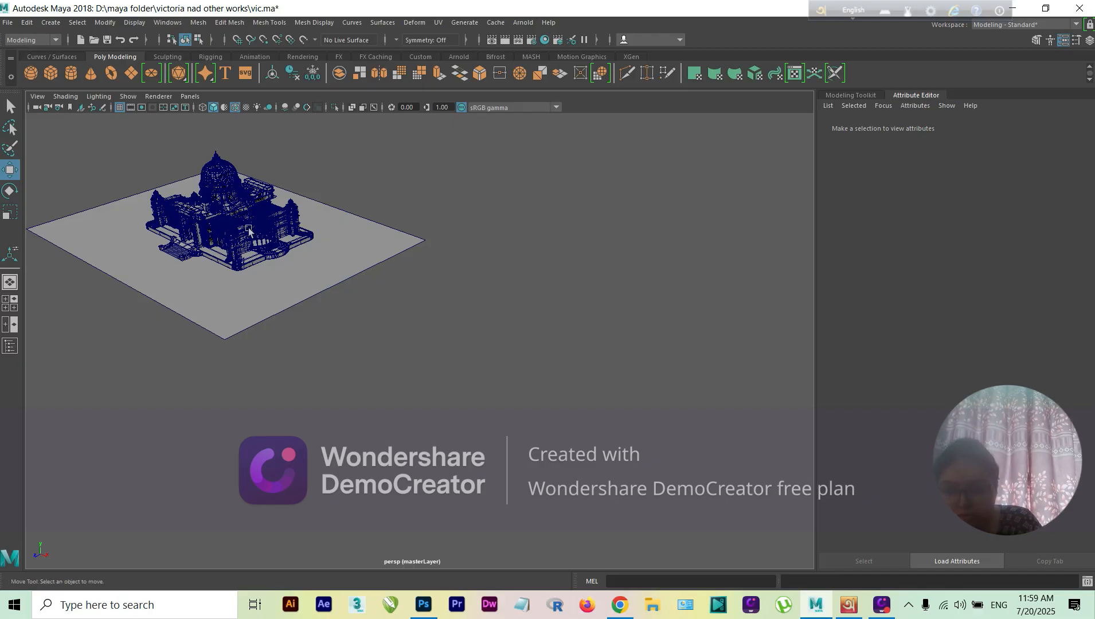
Step: Open exterior_3ma.ma without saving the changes to vic.ma, and view the building's street front and opposite side
middle_click_drag(226, 213, 368, 292, "alt")
scroll(370, 292, "up", 5)
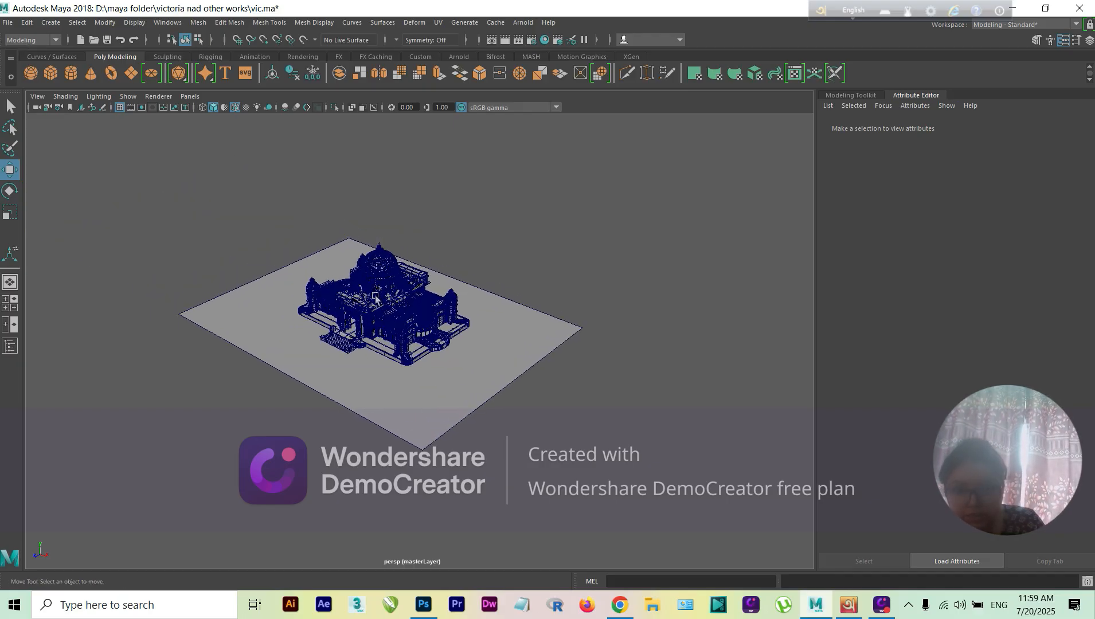
middle_click_drag(416, 324, 458, 365, "alt")
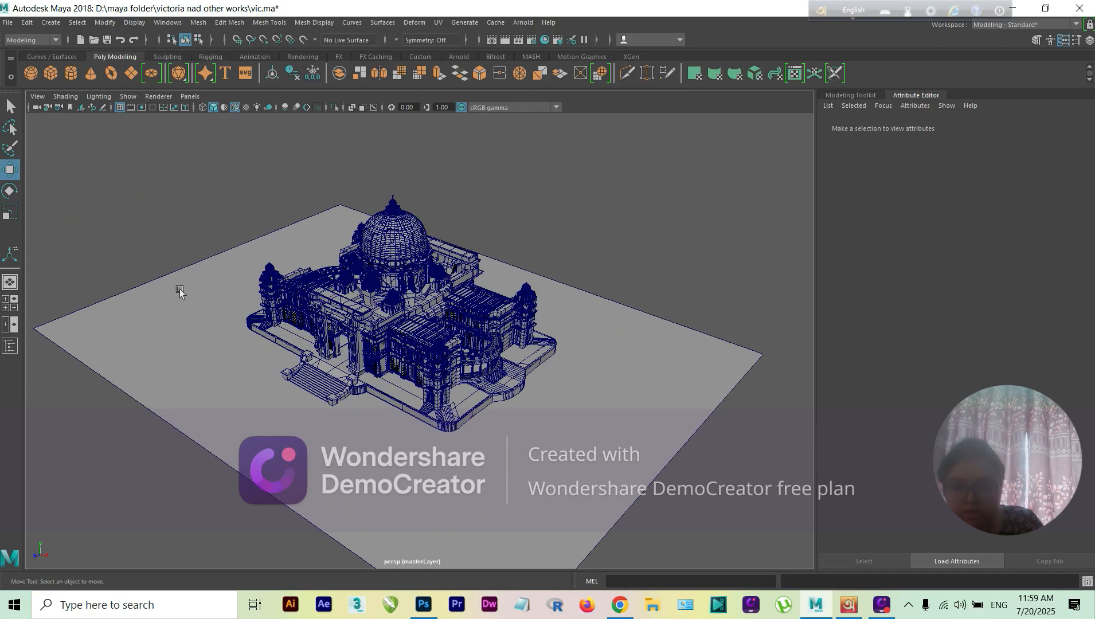
left_click(7, 23)
left_click(18, 53)
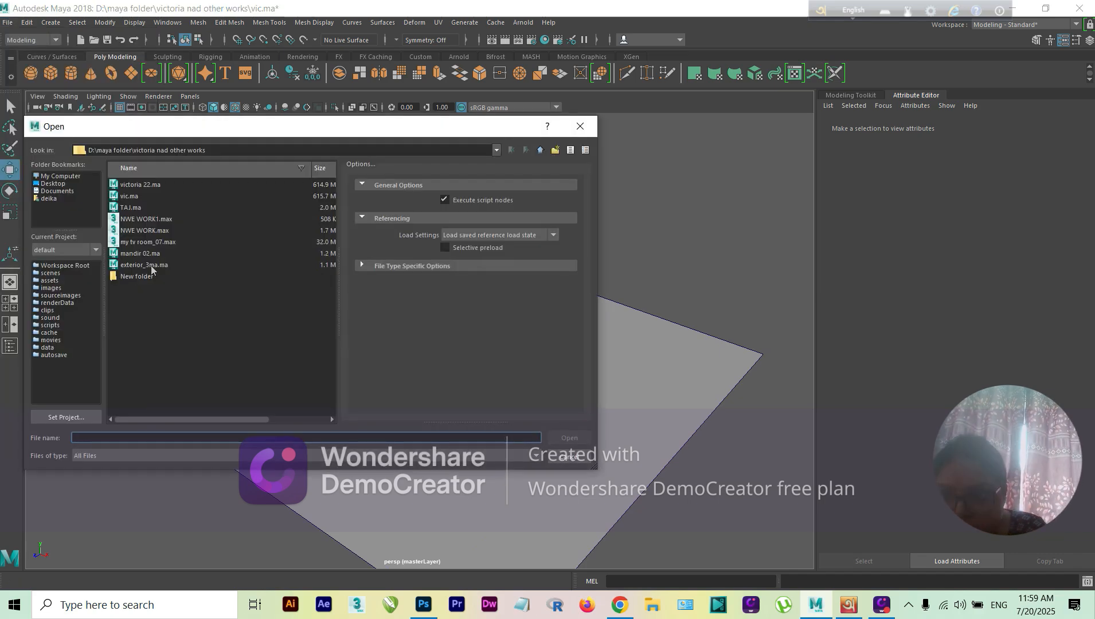
left_click(151, 265)
left_click(569, 438)
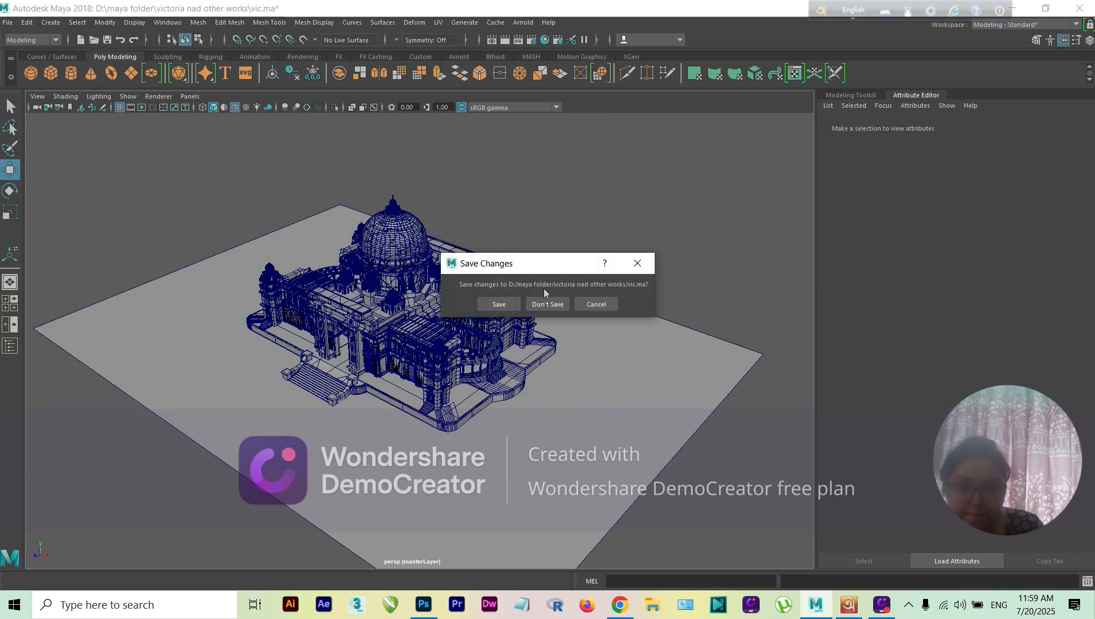
left_click(547, 304)
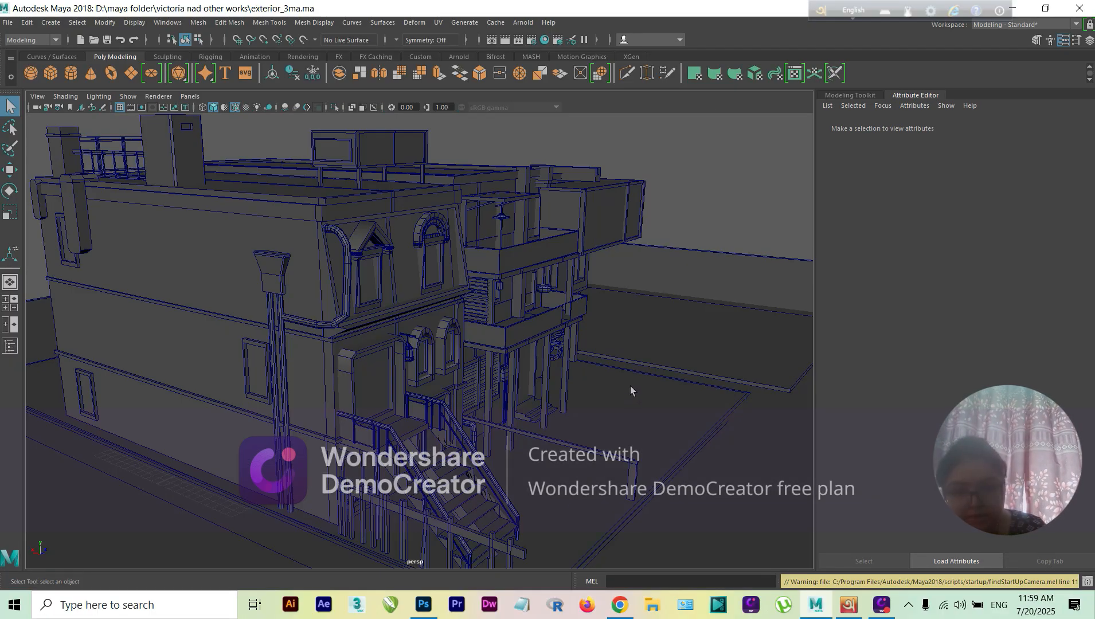
left_click_drag(543, 358, 435, 393, "alt")
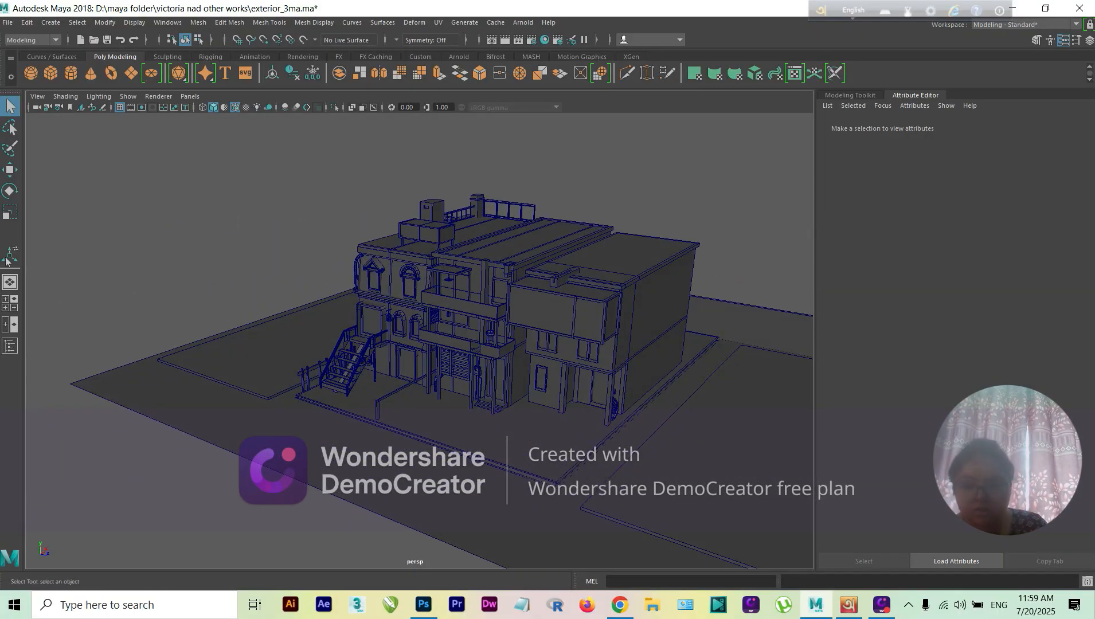
Step: Open mandir 02.ma without saving the current scene, dismiss the mental ray notice, and view the temple complex from several angles
left_click(7, 23)
left_click(40, 54)
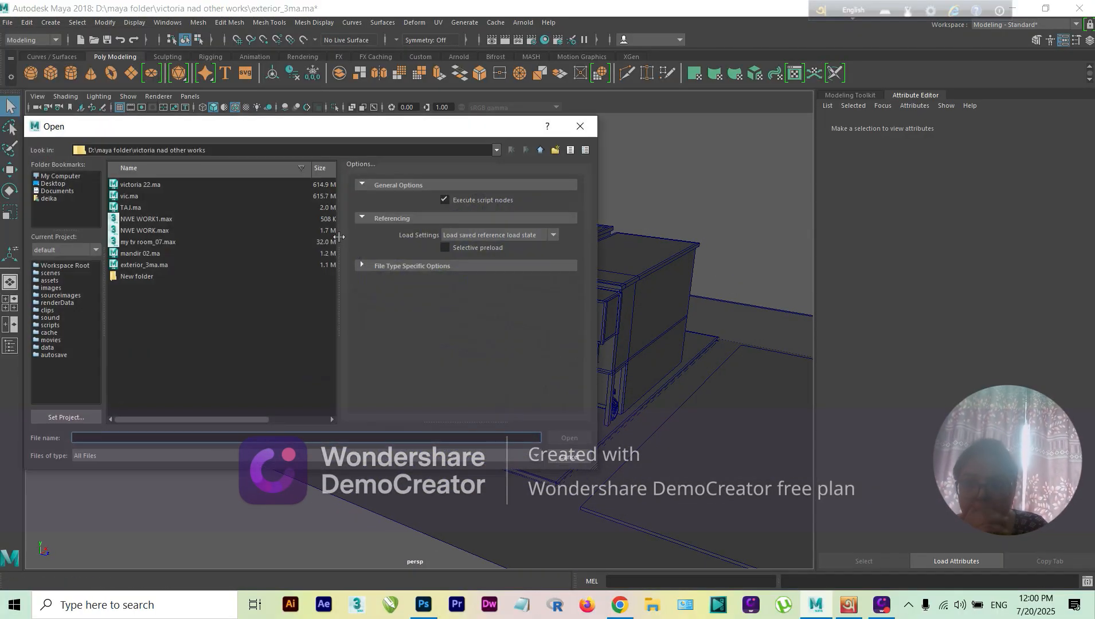
left_click(143, 254)
left_click(568, 438)
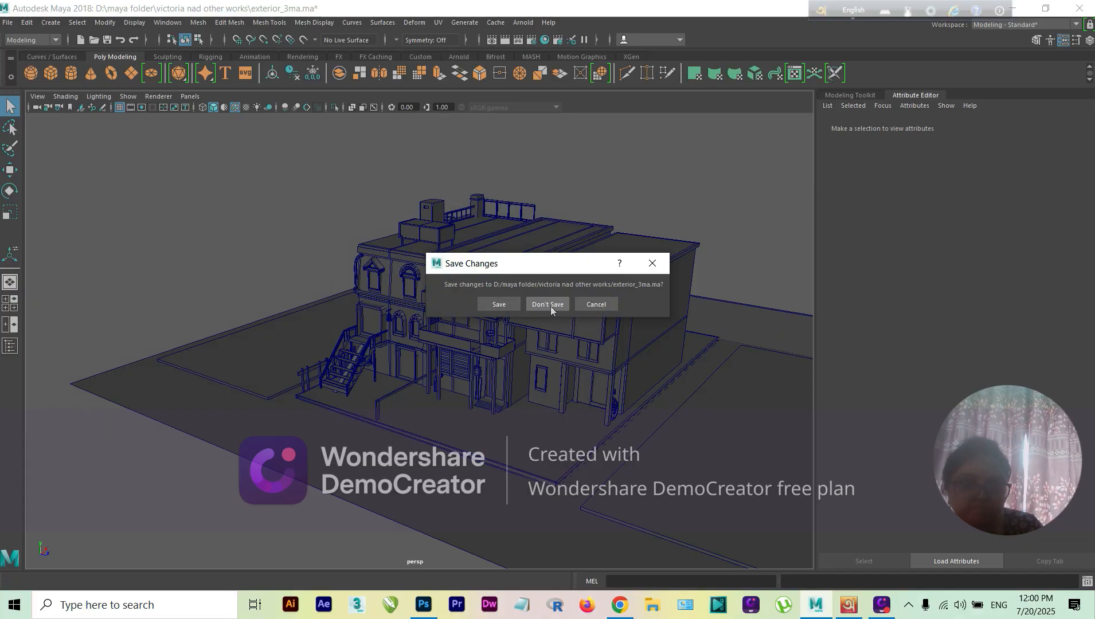
left_click(547, 309)
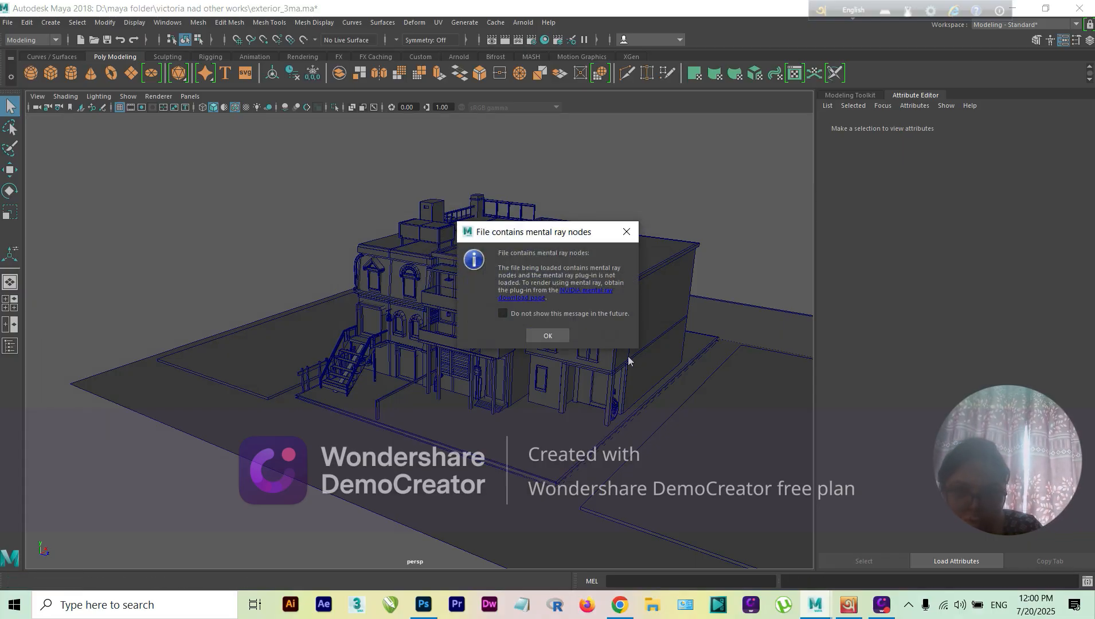
left_click(552, 339)
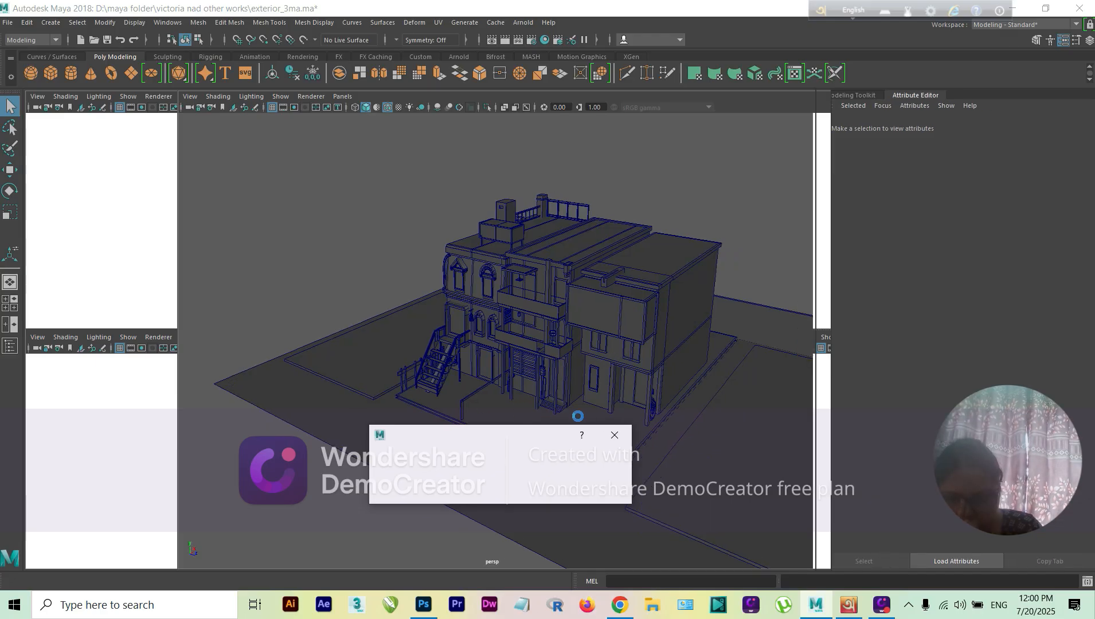
left_click(616, 436)
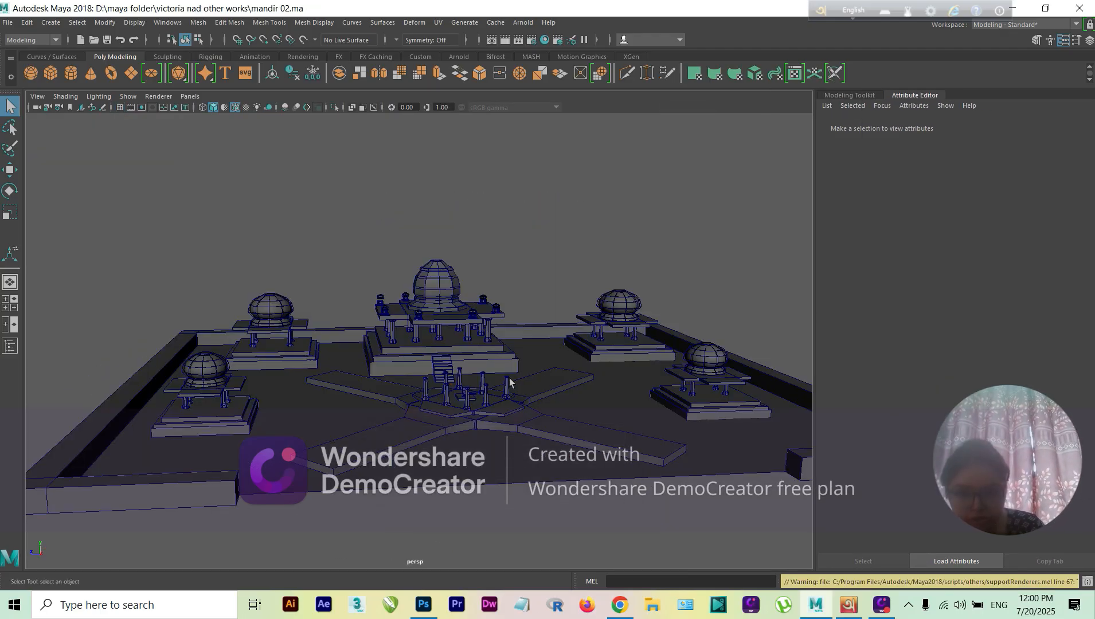
left_click_drag(505, 331, 487, 309, "alt")
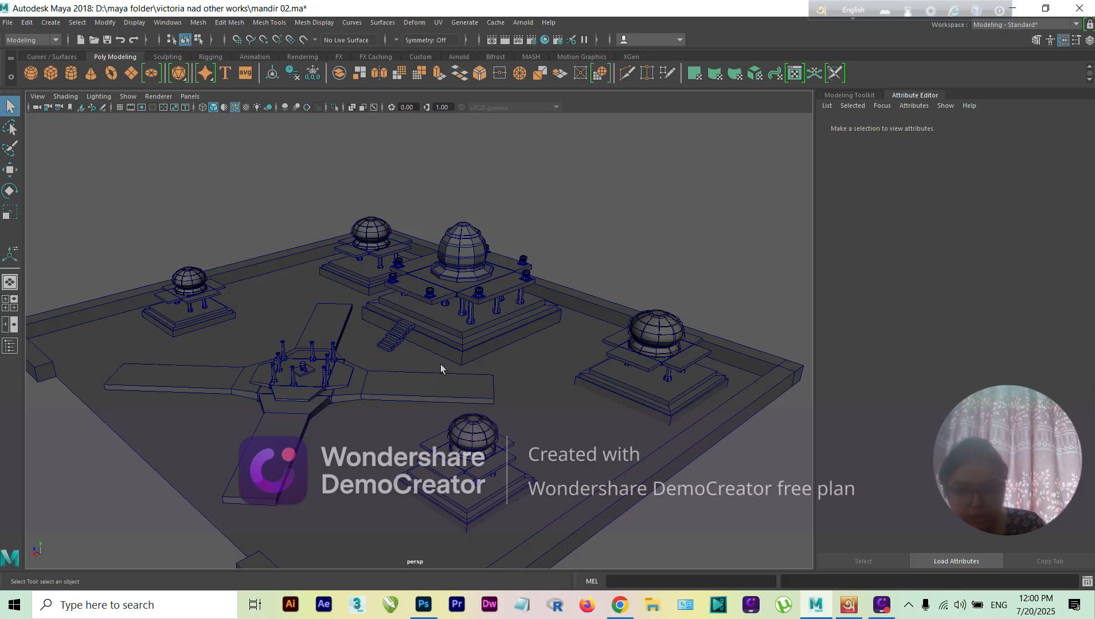
left_click_drag(442, 366, 472, 353, "alt")
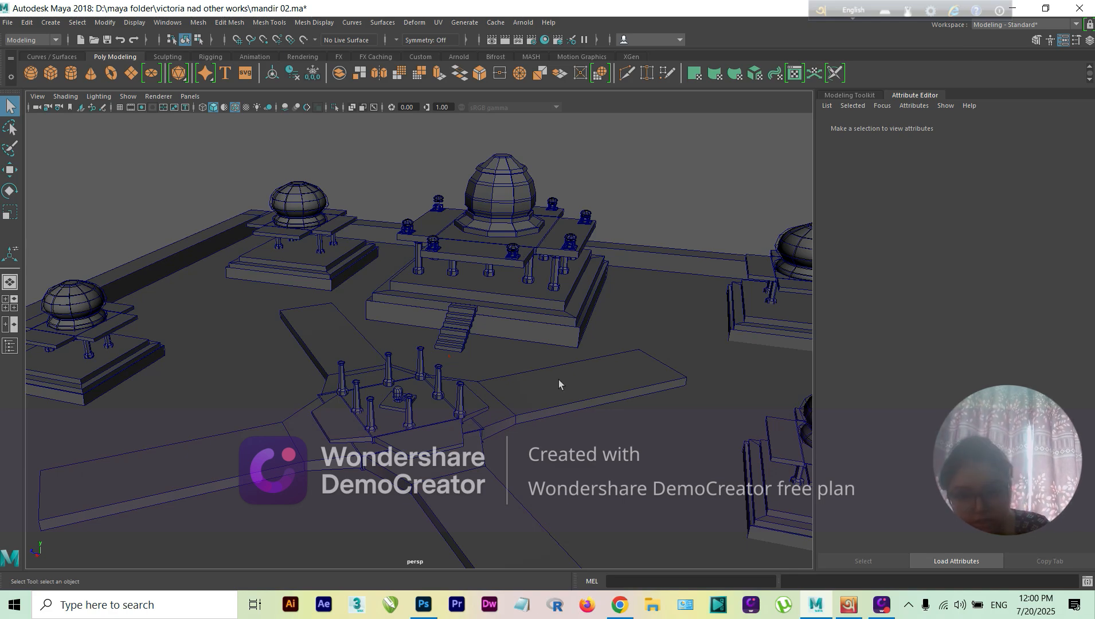
Step: Create a new empty scene without saving mandir 02.ma, and show the grid in the perspective view
left_click(7, 22)
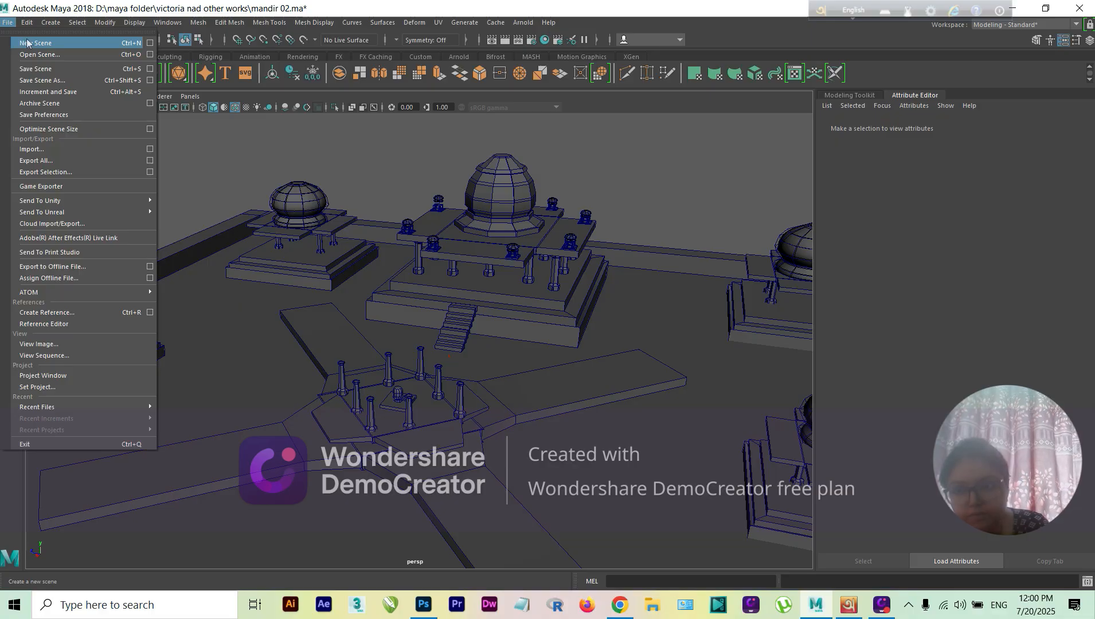
left_click(27, 43)
left_click(550, 305)
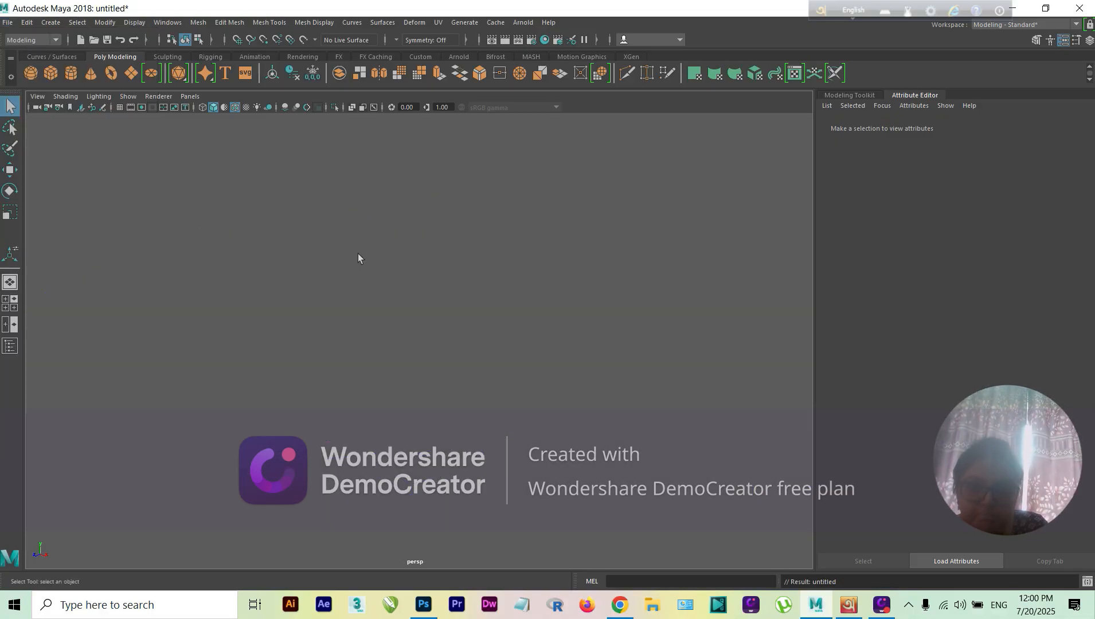
left_click(119, 107)
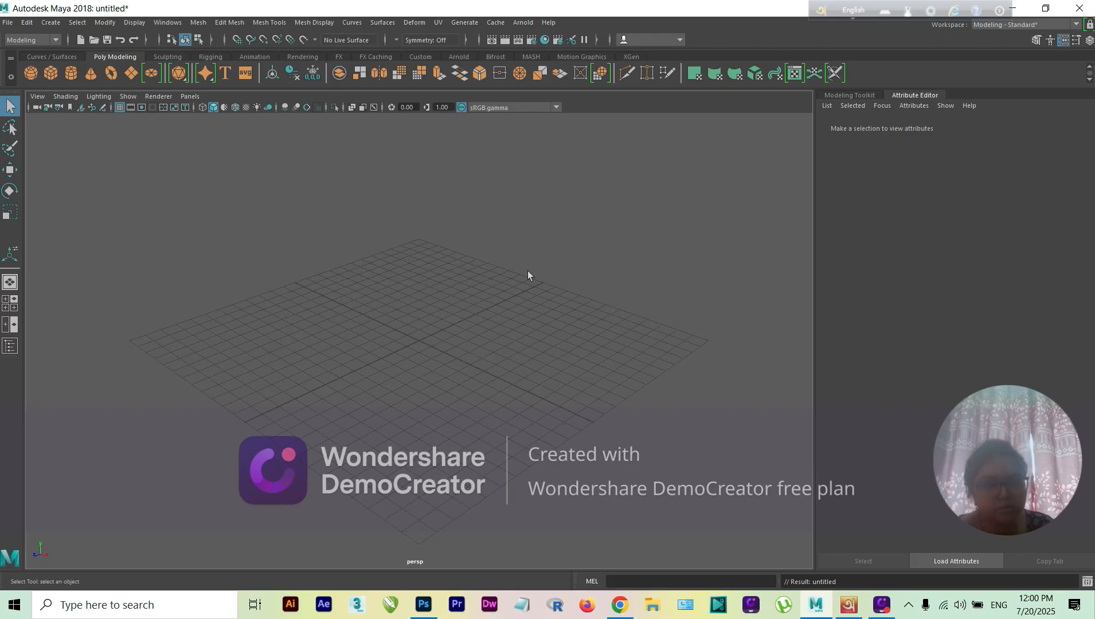
Step: Open exterior_3ma.ma from the Maya works folder inside "previous model( this are stolen )", discarding the untitled scene
left_click(7, 21)
left_click(23, 55)
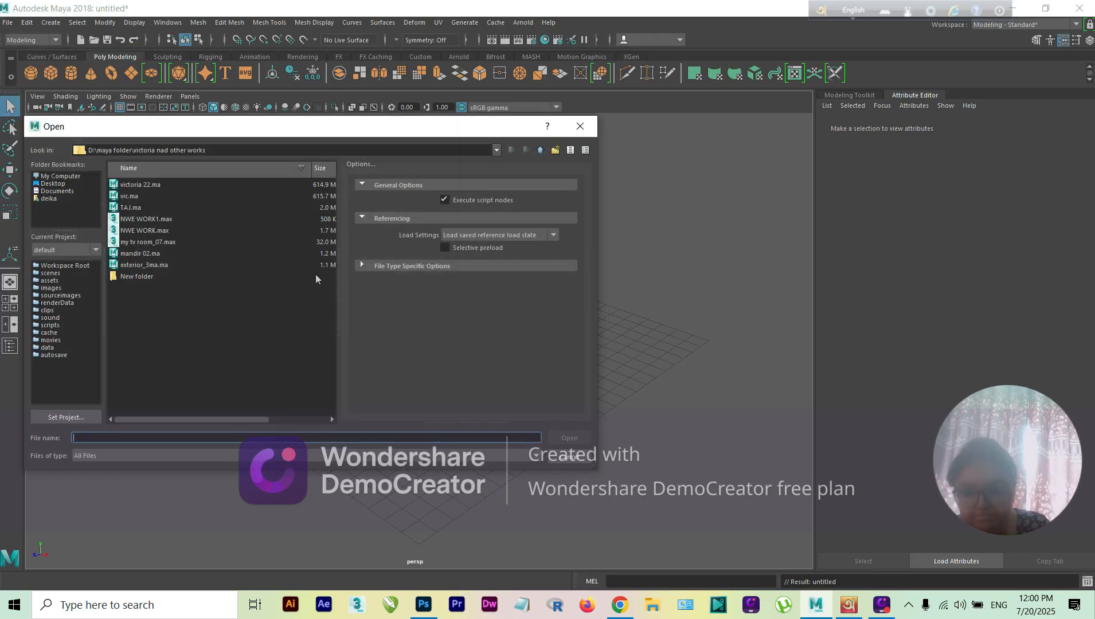
left_click(540, 150)
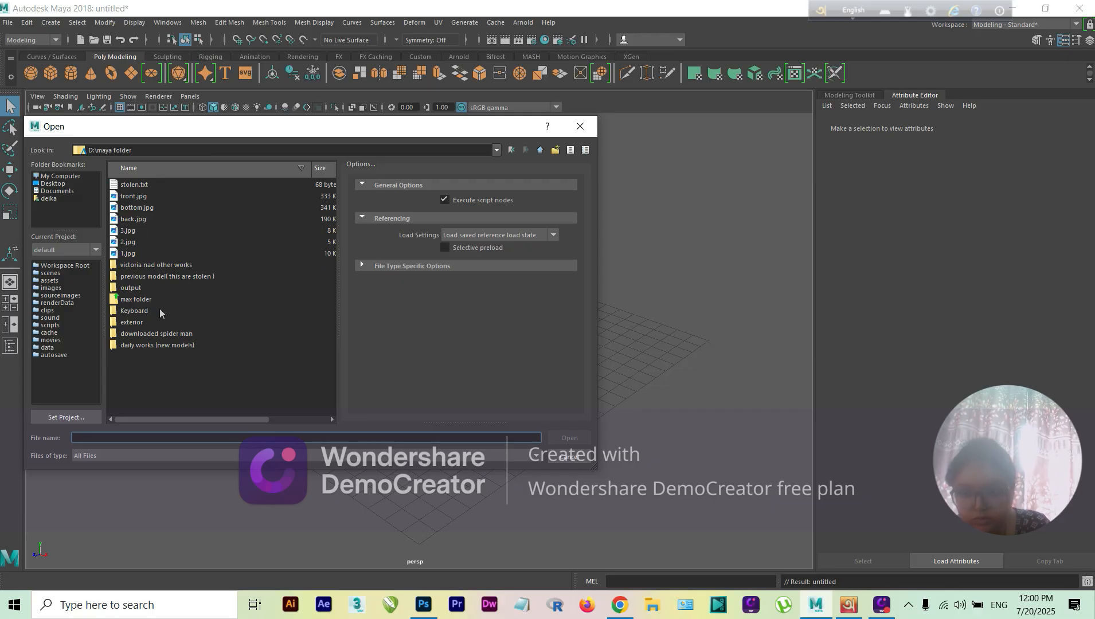
double_click(165, 277)
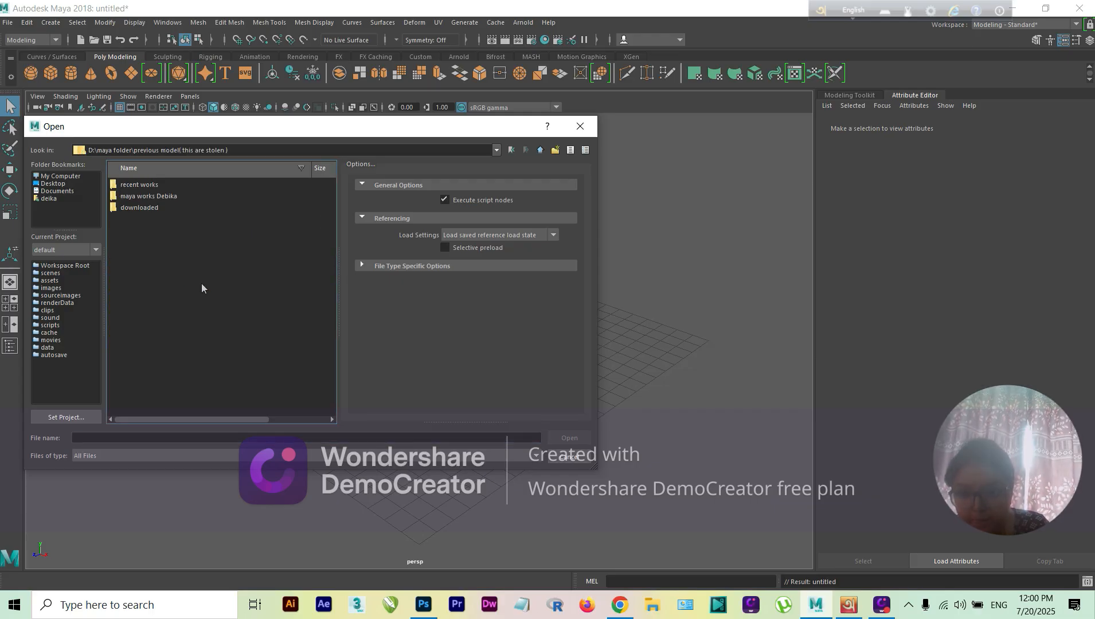
double_click(147, 197)
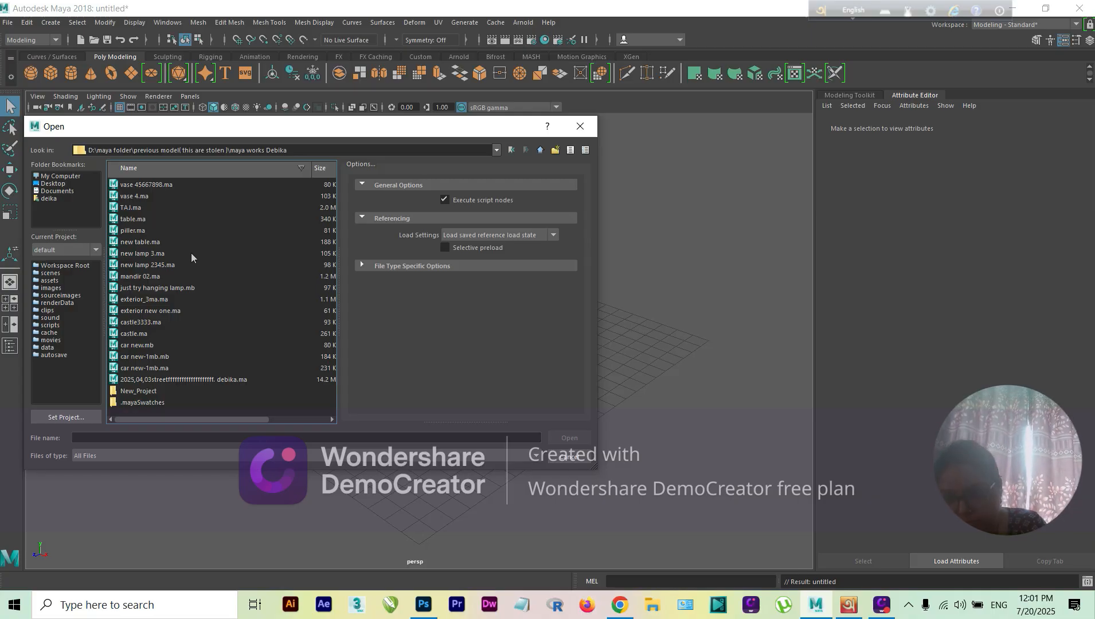
left_click(162, 299)
left_click(559, 439)
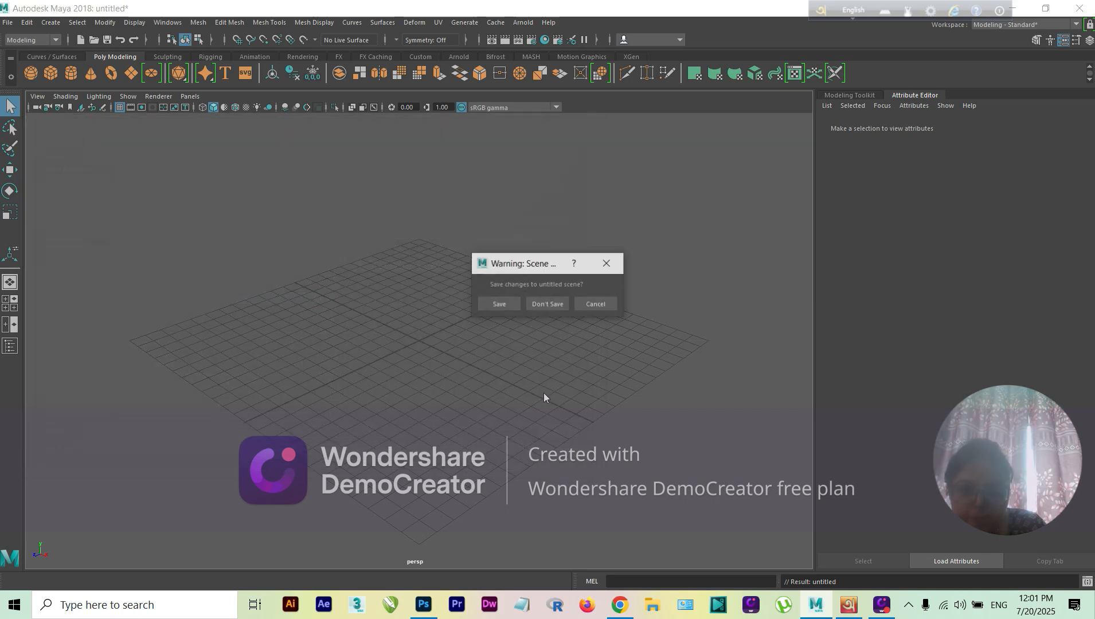
left_click(548, 305)
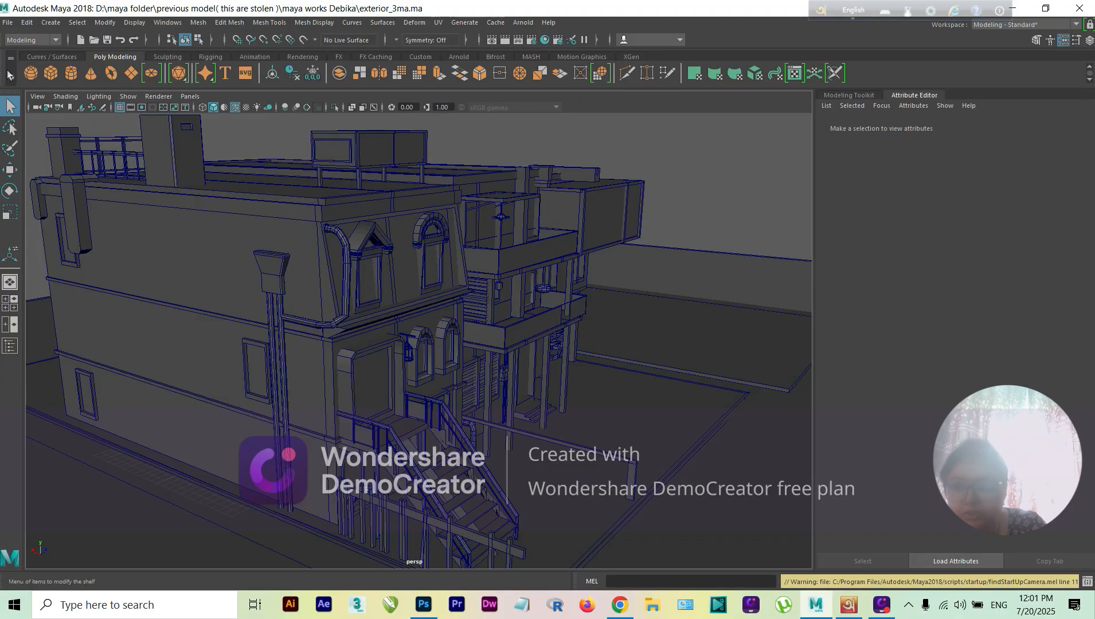
Step: Open the scene exterior new one.ma from the same Maya works folder
left_click(8, 21)
left_click(28, 55)
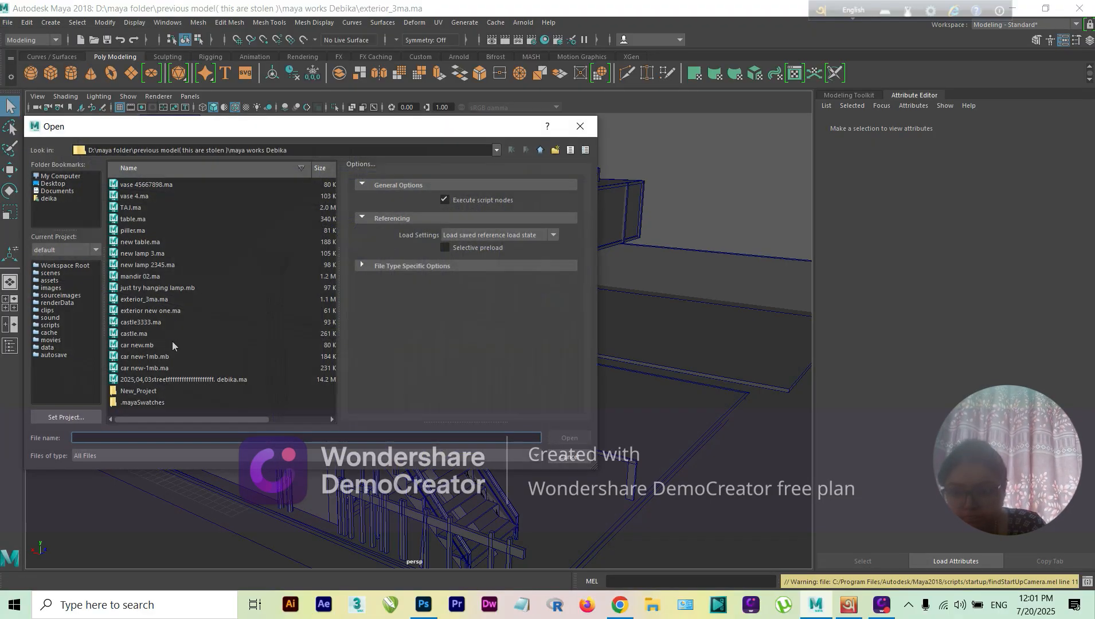
left_click(150, 310)
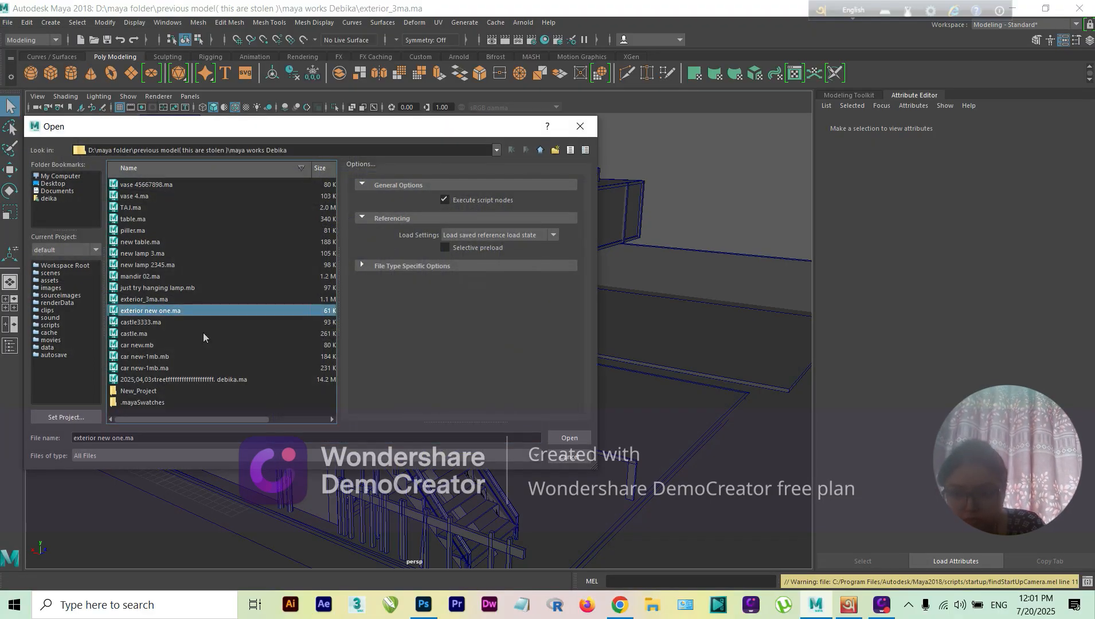
left_click(579, 440)
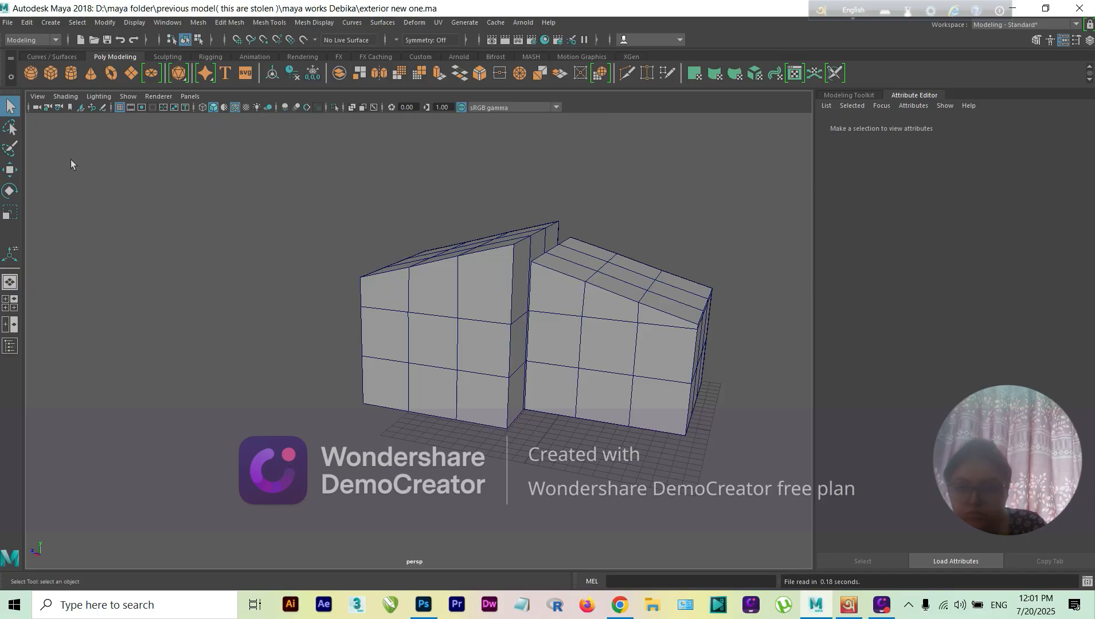
Step: Open just try hanging lamp.mb and view the wall lamp closely from the side
left_click(8, 21)
left_click(255, 173)
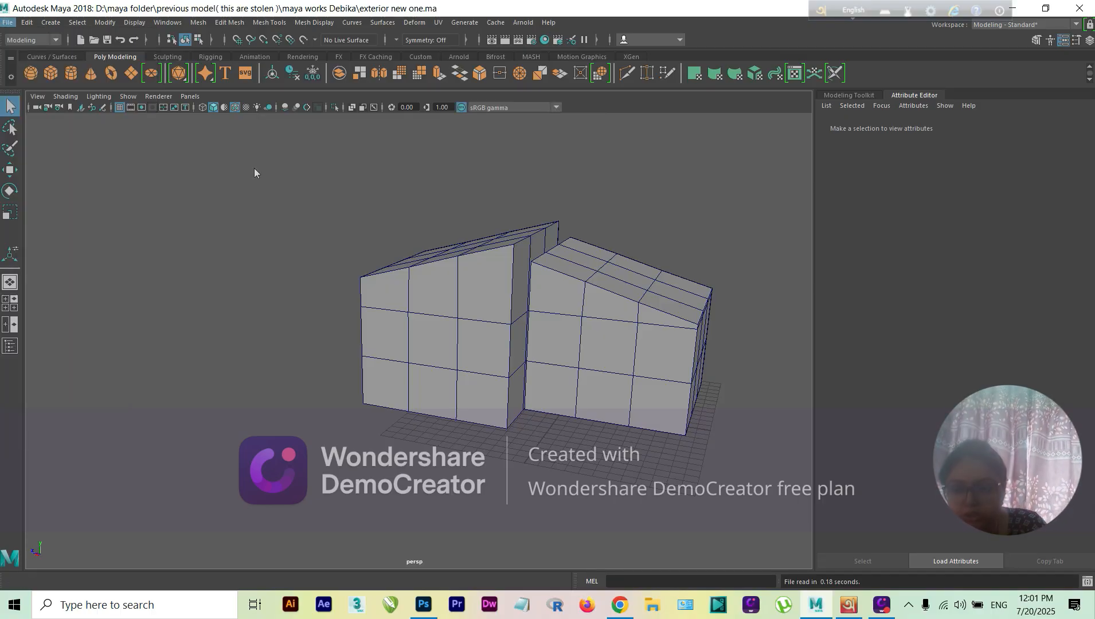
key("ctrl+o")
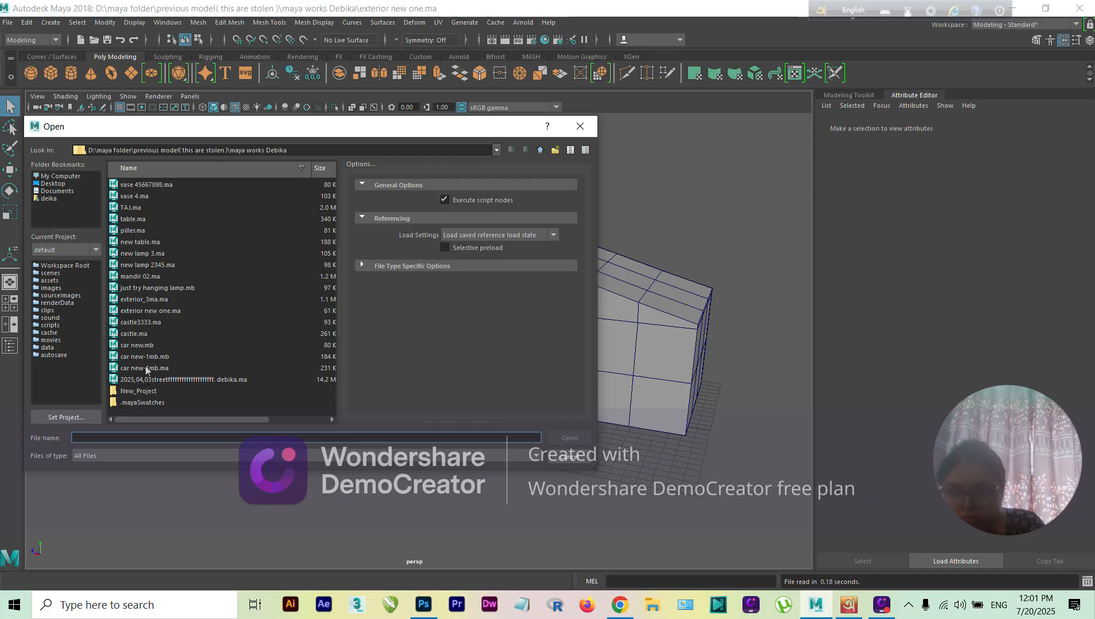
left_click(143, 287)
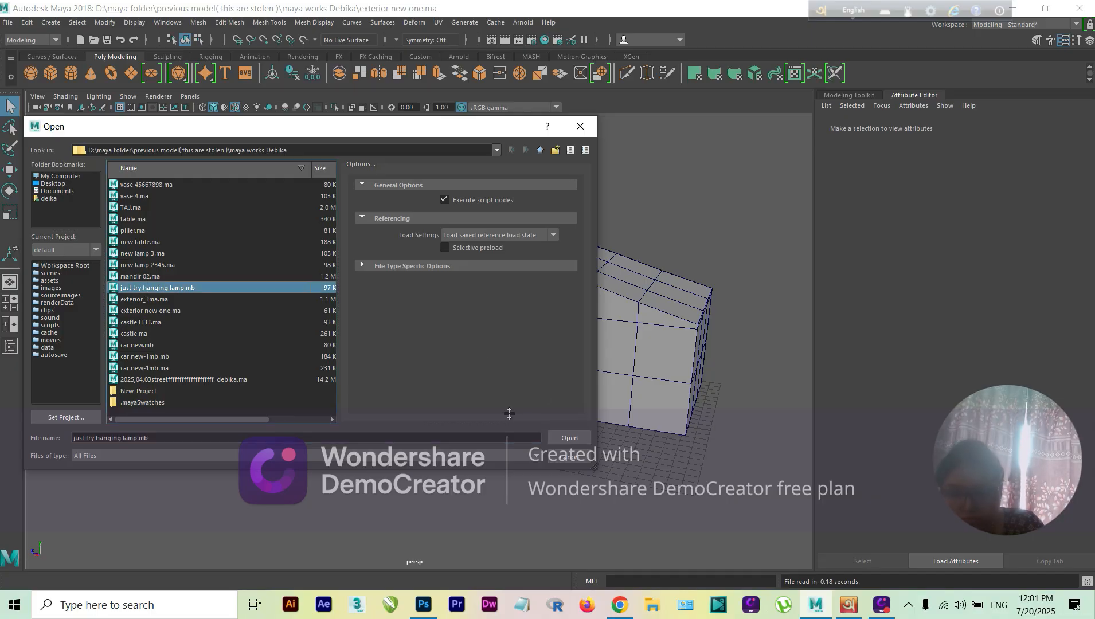
left_click(570, 437)
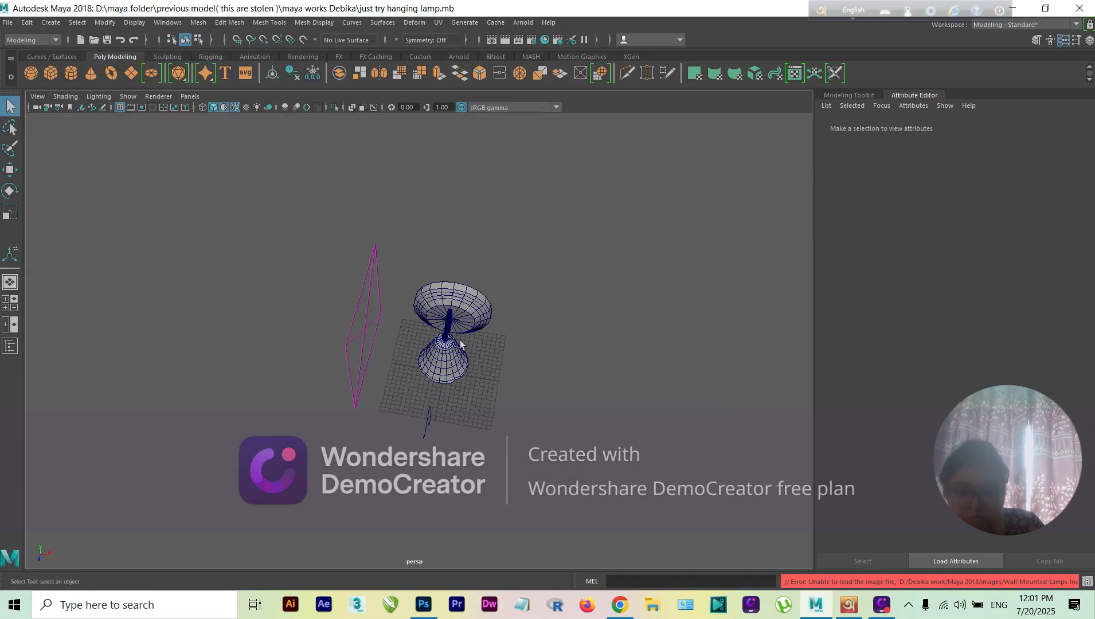
scroll(465, 341, "up", 3)
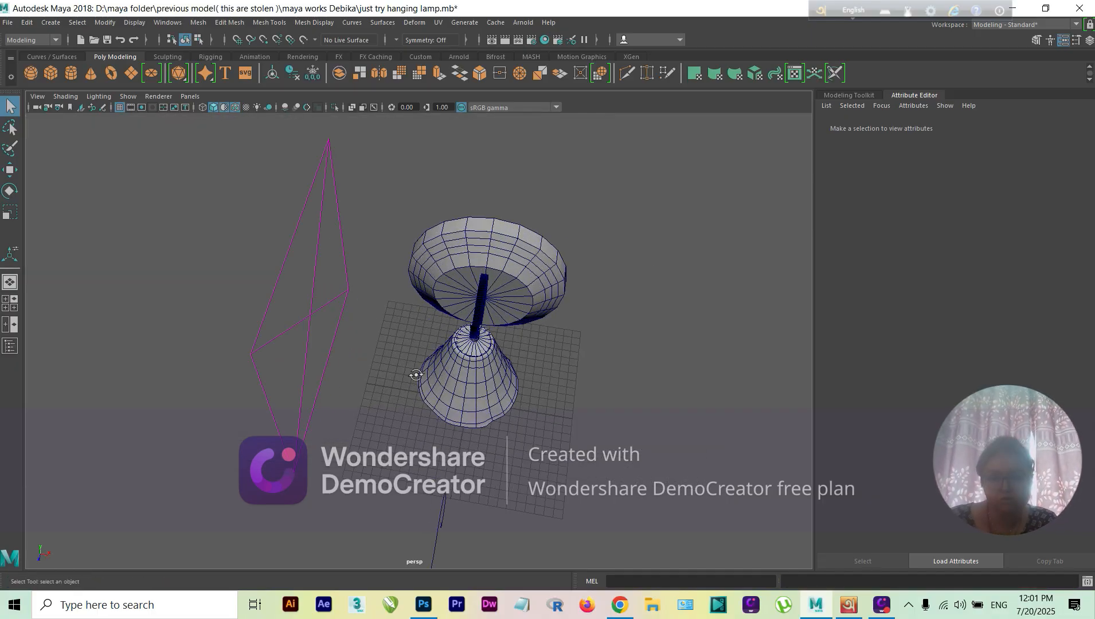
left_click_drag(413, 373, 399, 305, "alt")
Step: Open mandir 02.ma from the Maya works folder without saving the changes to the hanging lamp scene
left_click(7, 23)
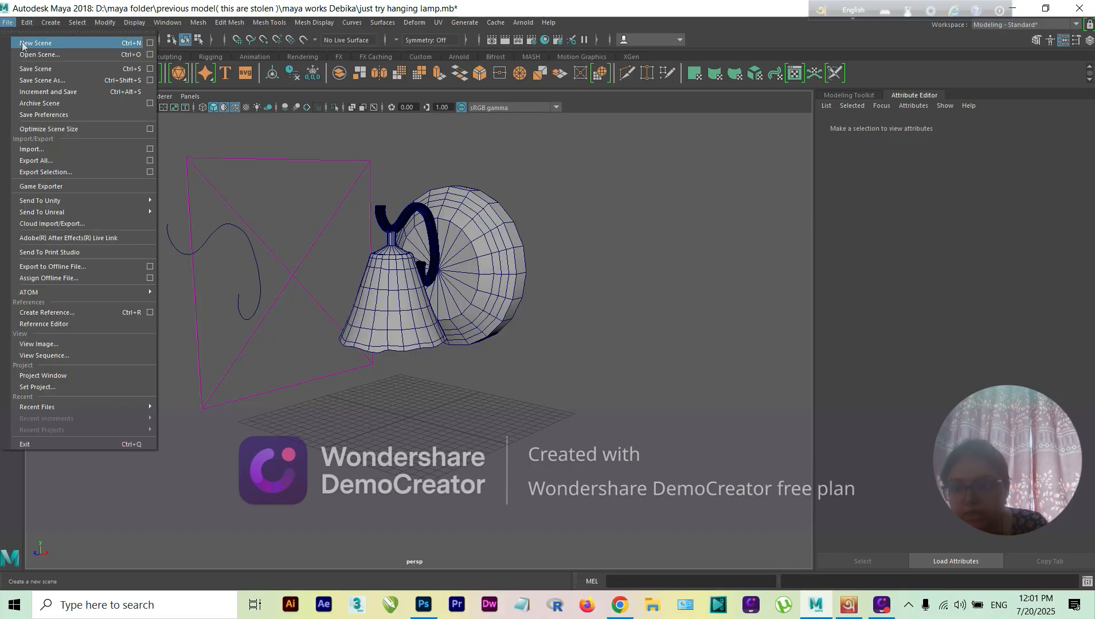
left_click(28, 52)
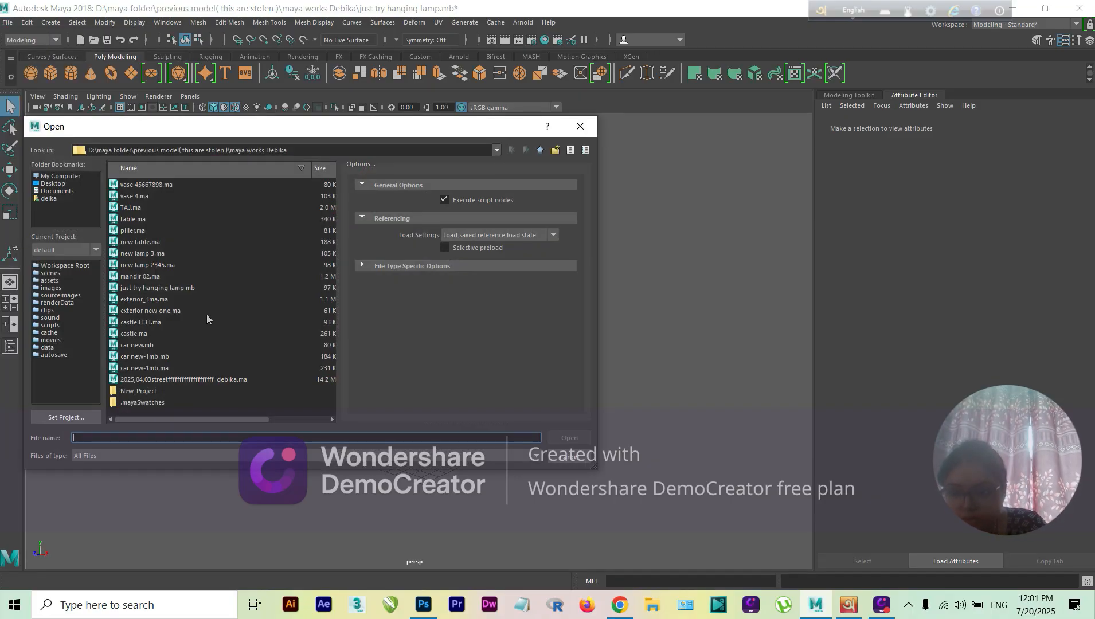
left_click(148, 278)
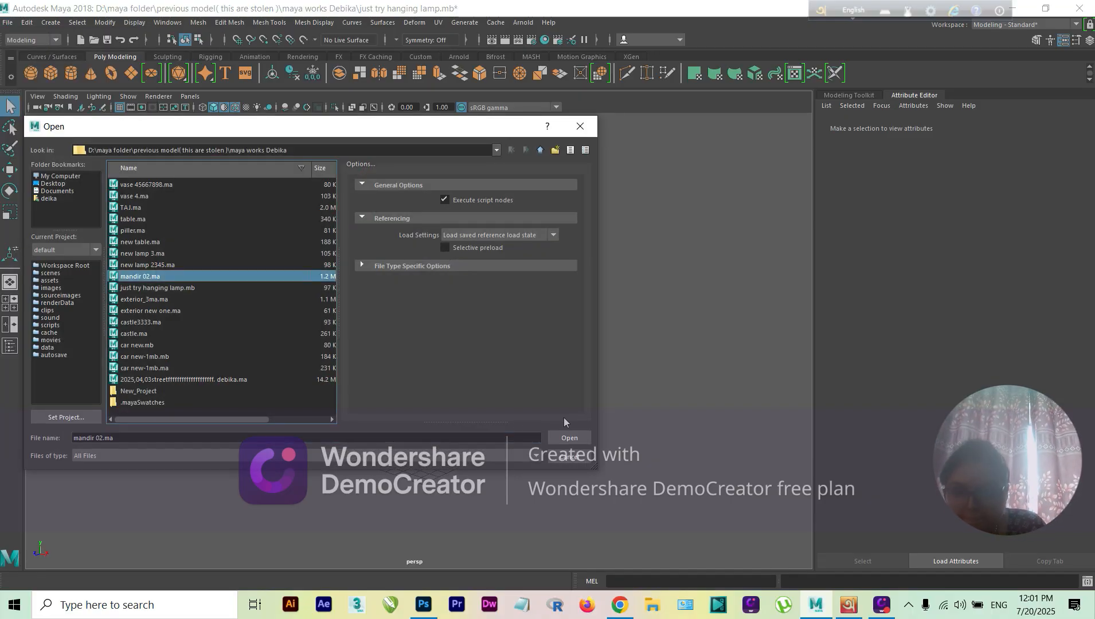
left_click(559, 437)
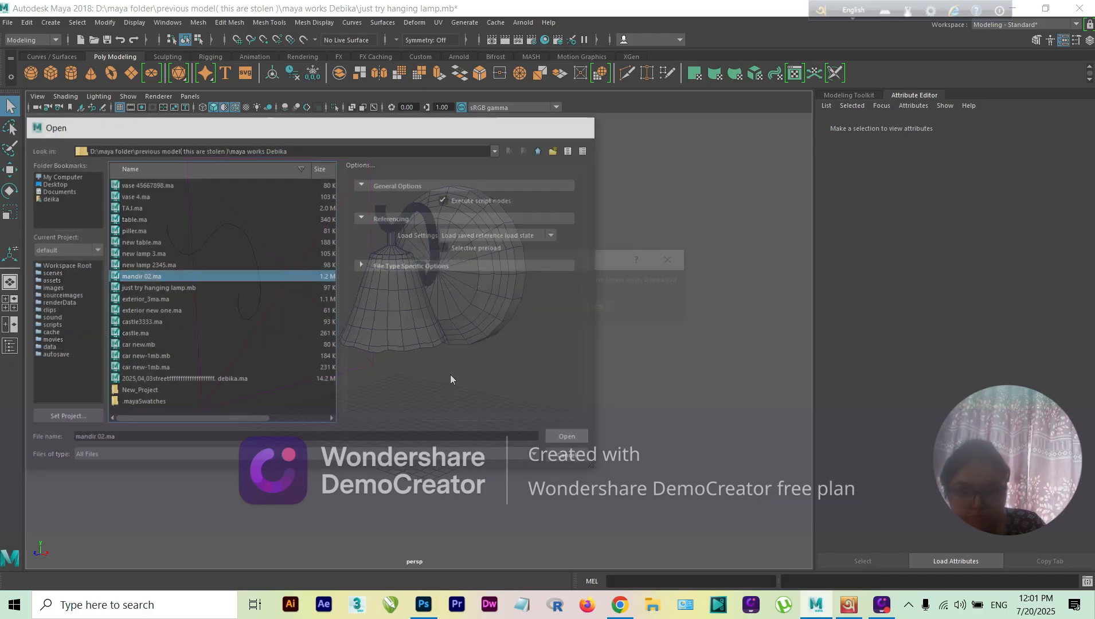
left_click(546, 309)
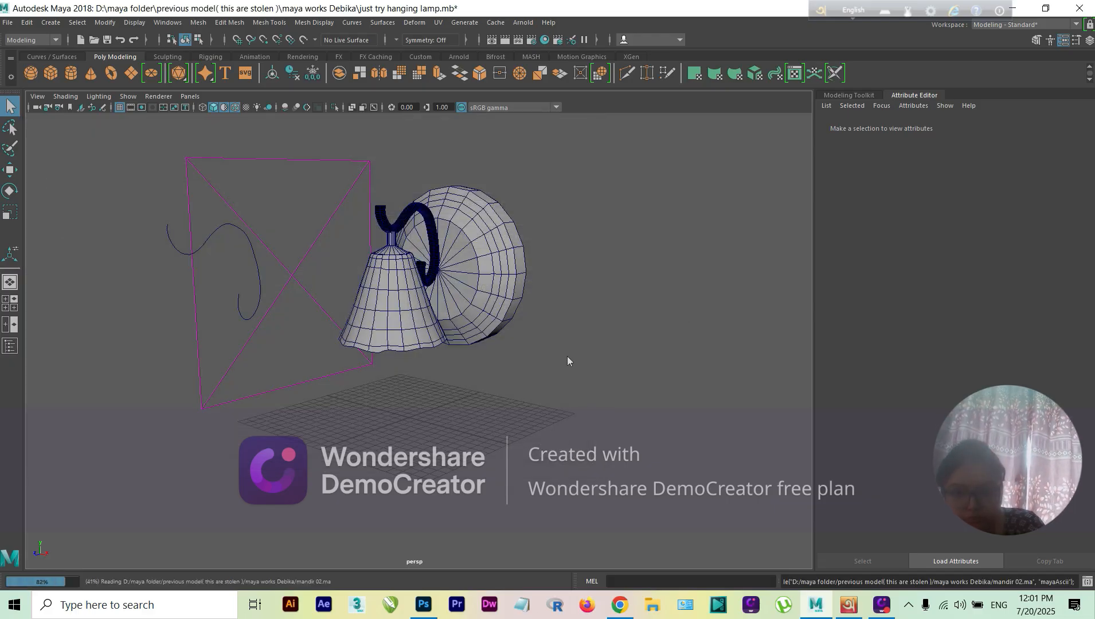
Step: Dismiss the remaining load notices to finish opening mandir 02.ma
left_click(547, 335)
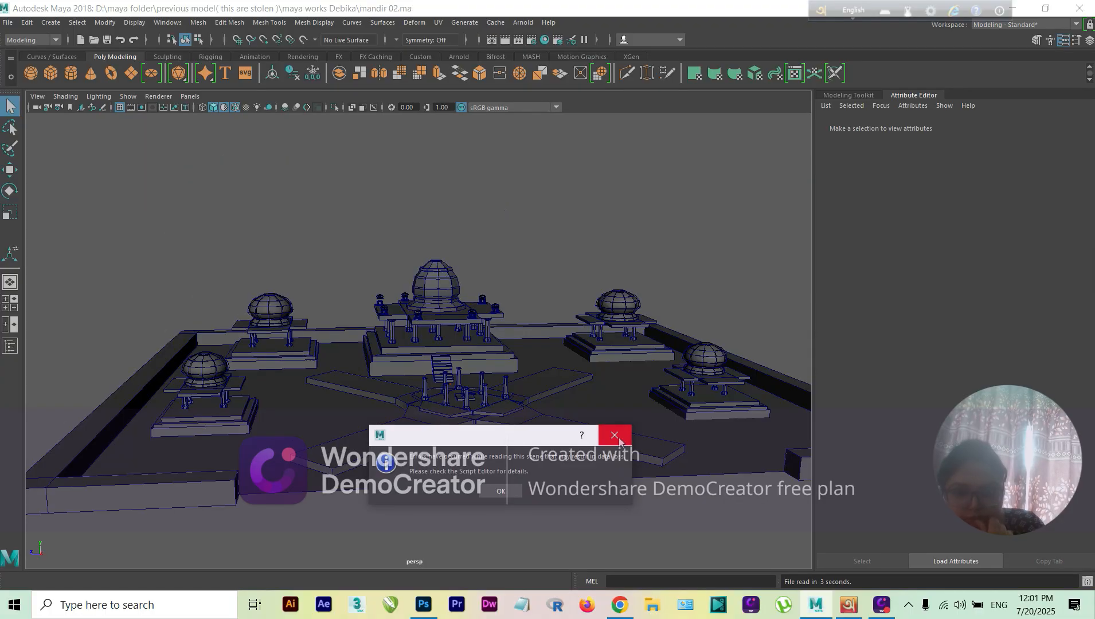
left_click(616, 436)
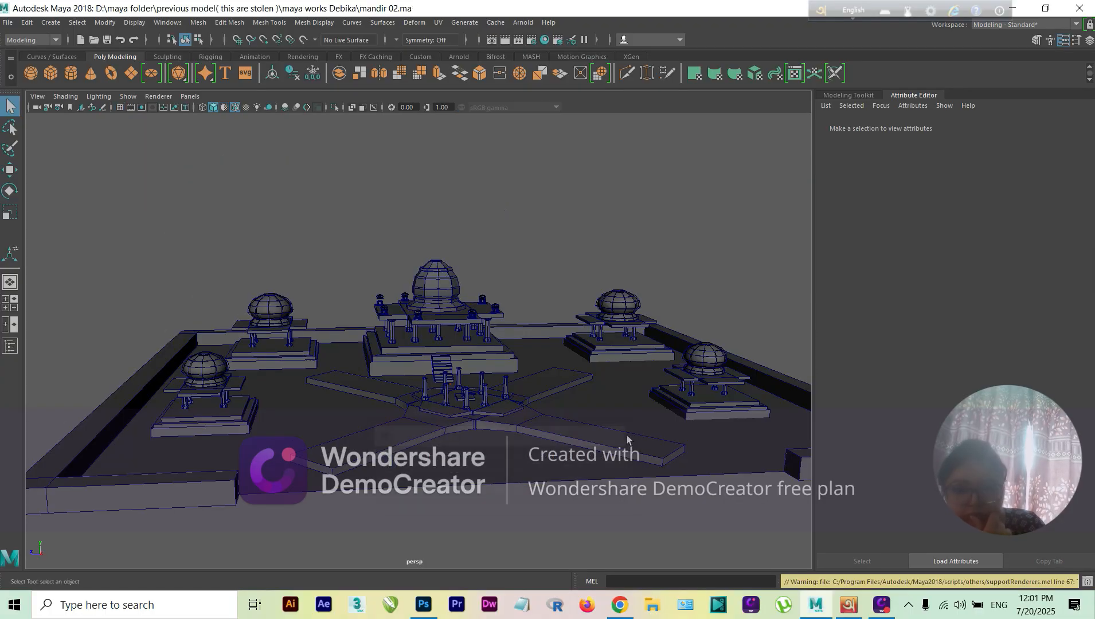
Step: Open the "new exterior" scene whose name ends in a row of y's from the recent works folder
left_click(7, 22)
left_click(23, 49)
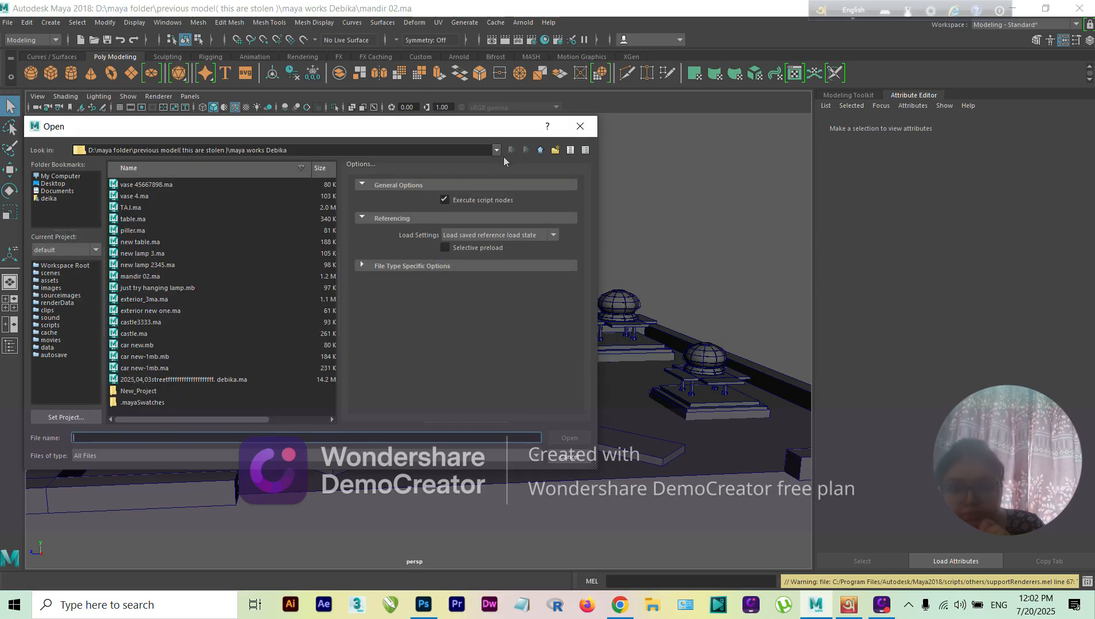
left_click(539, 151)
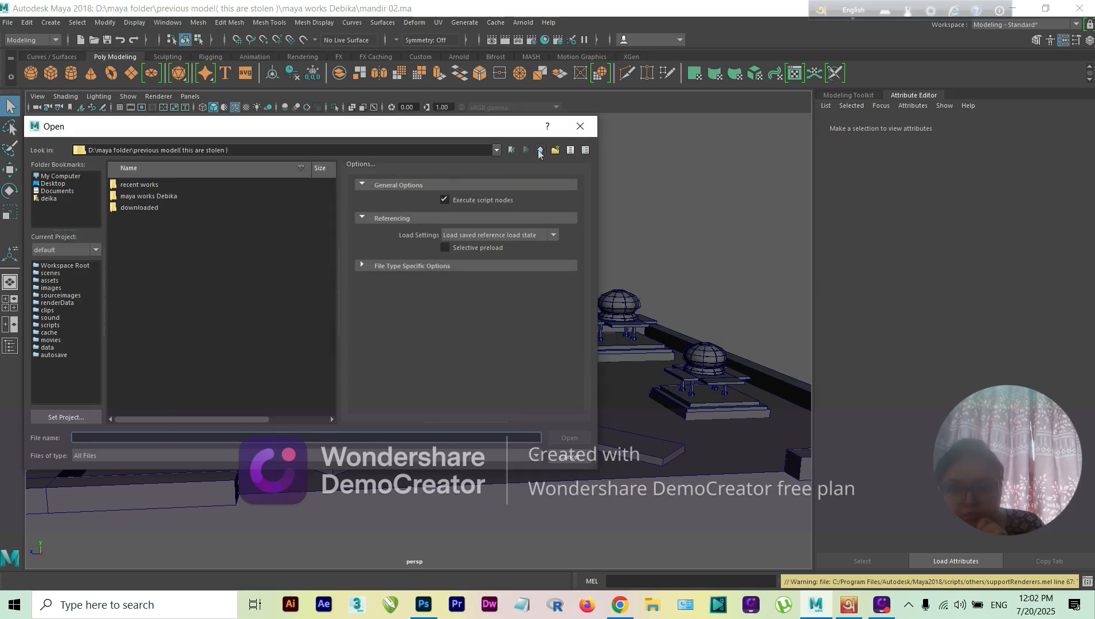
double_click(146, 185)
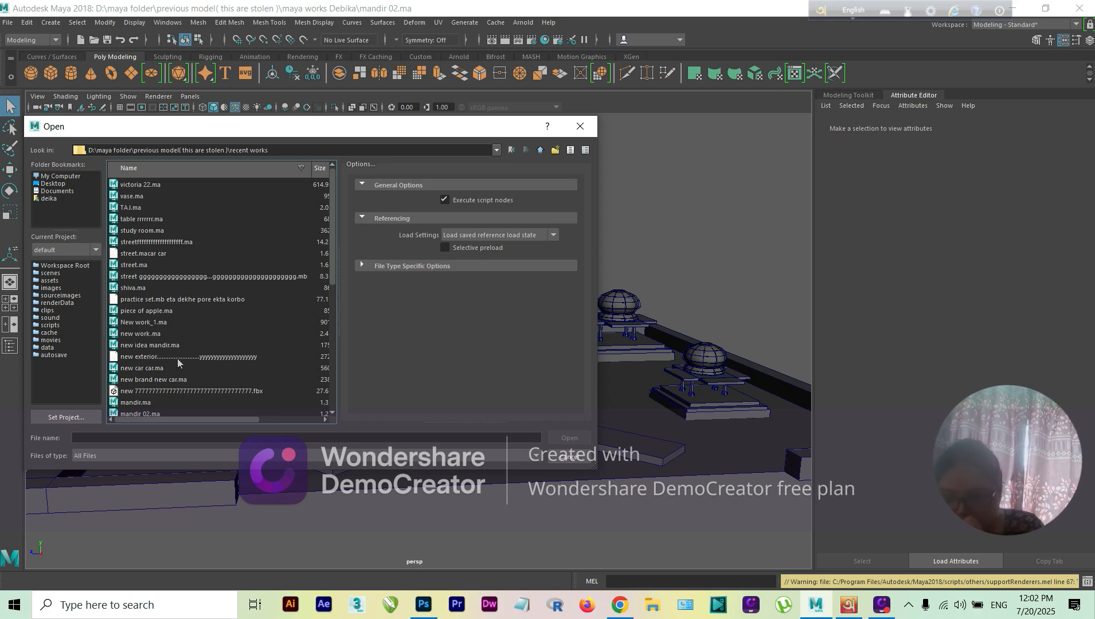
scroll(171, 361, "down", 1)
left_click(207, 325)
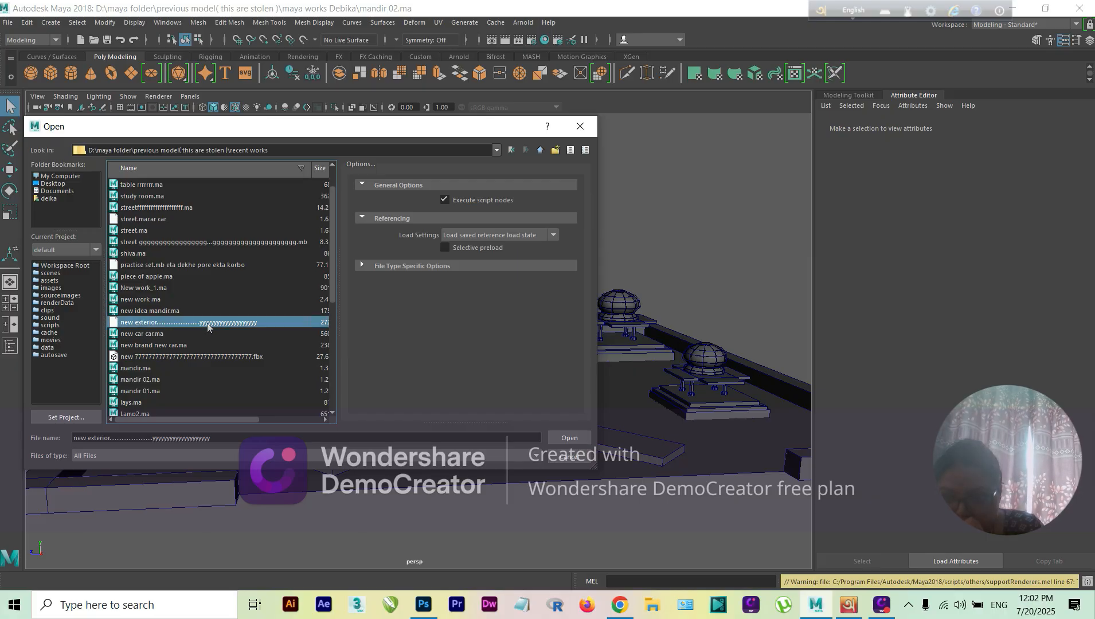
left_click(568, 438)
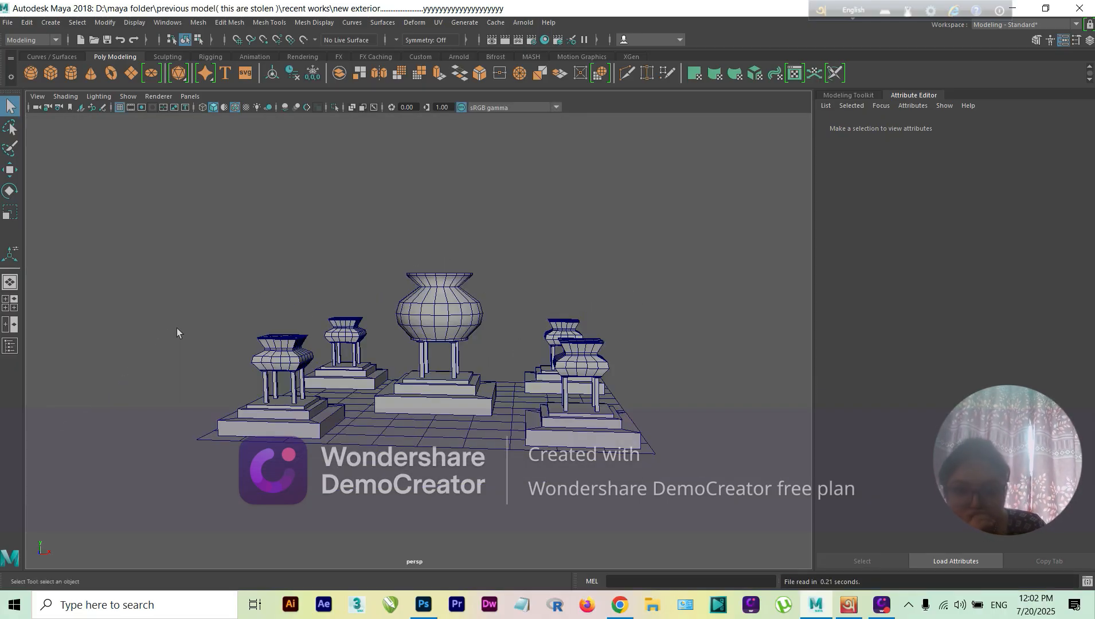
Step: Open mandir 02.ma from the recent works folder and dismiss its load notices
left_click(8, 22)
key("Escape")
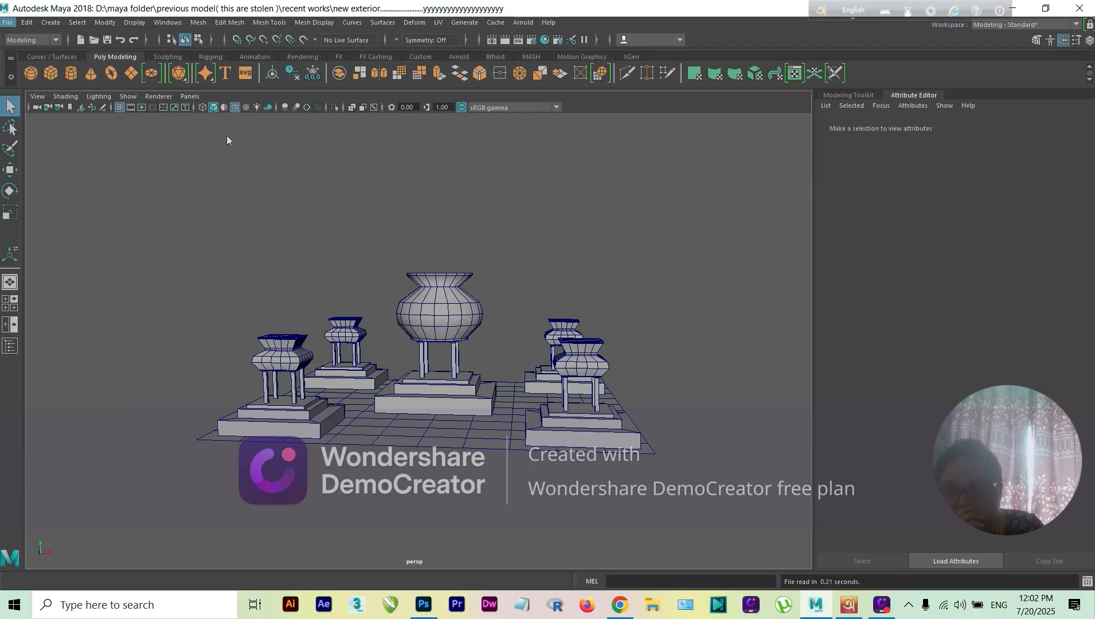
key("ctrl+o")
scroll(164, 338, "down", 2)
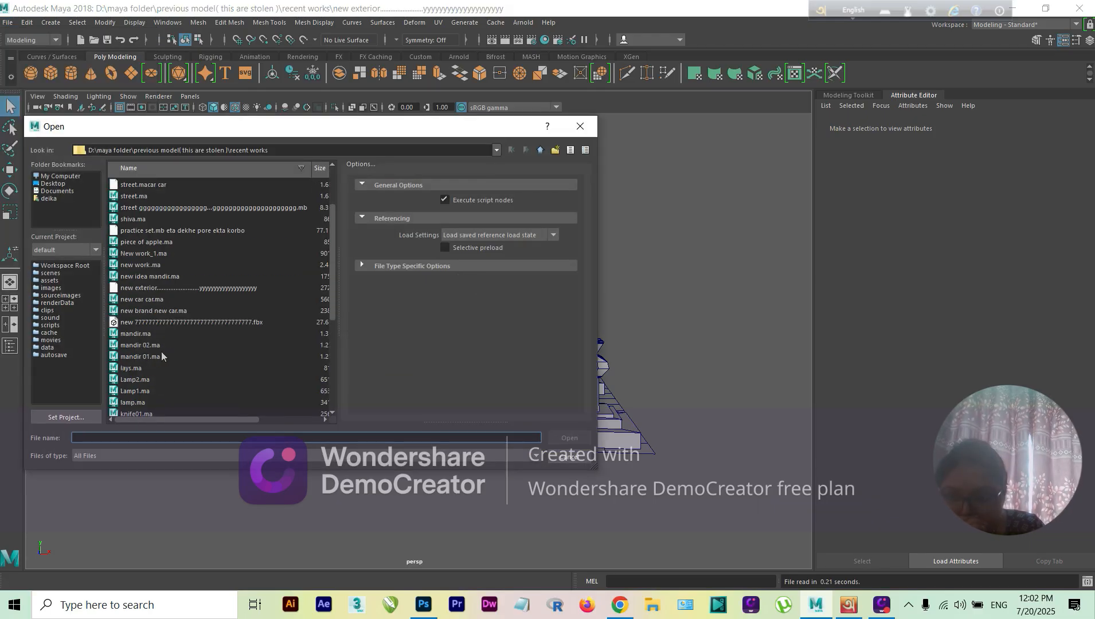
left_click(143, 345)
left_click(570, 438)
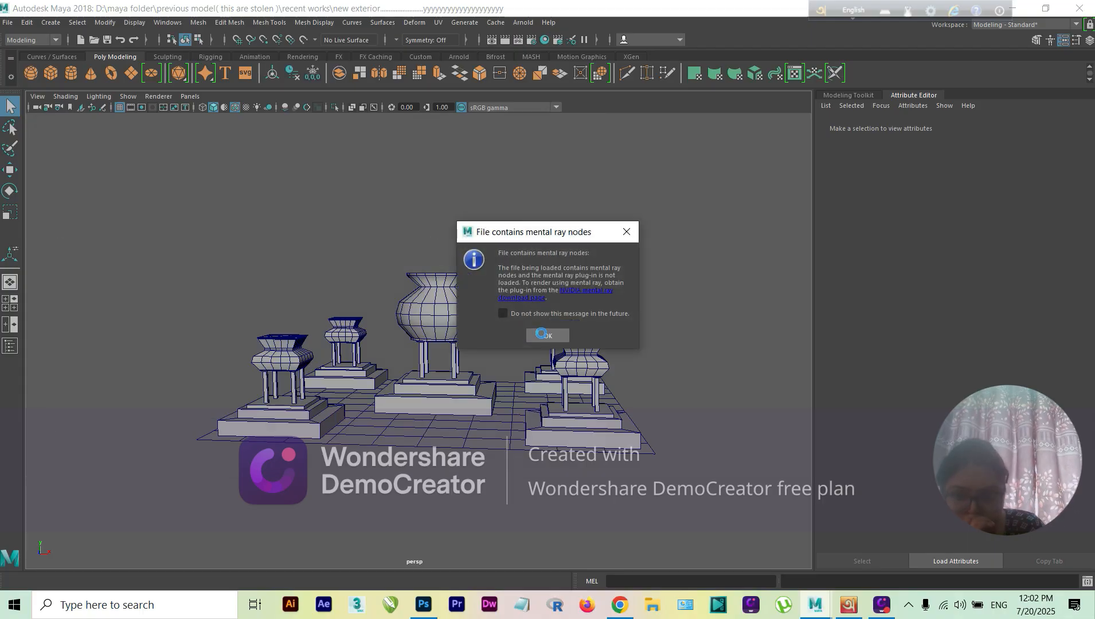
left_click(546, 333)
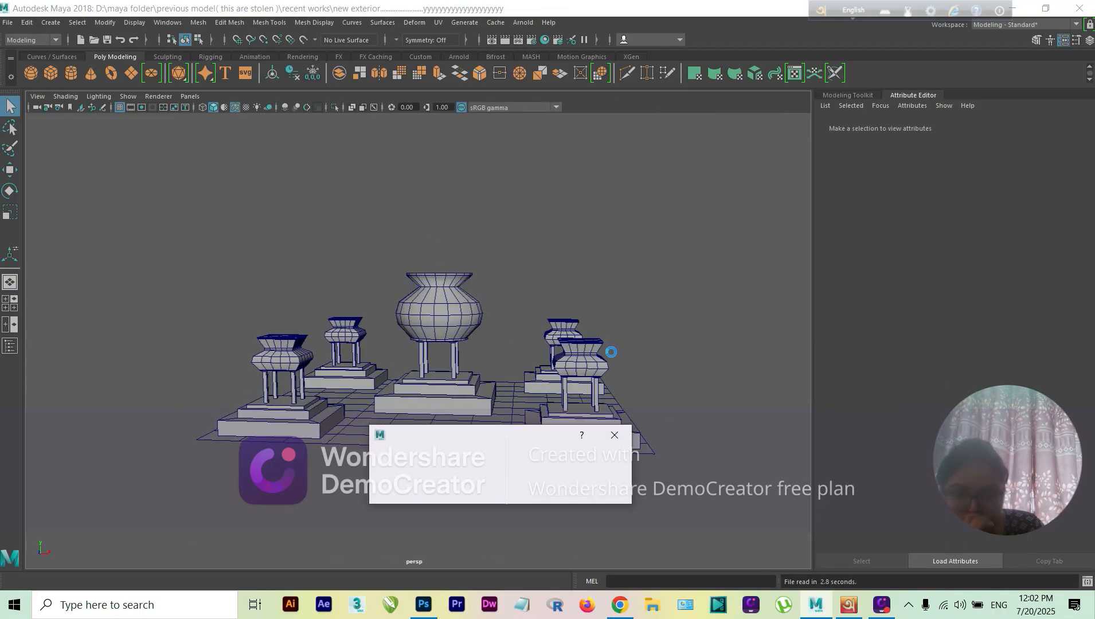
left_click(500, 490)
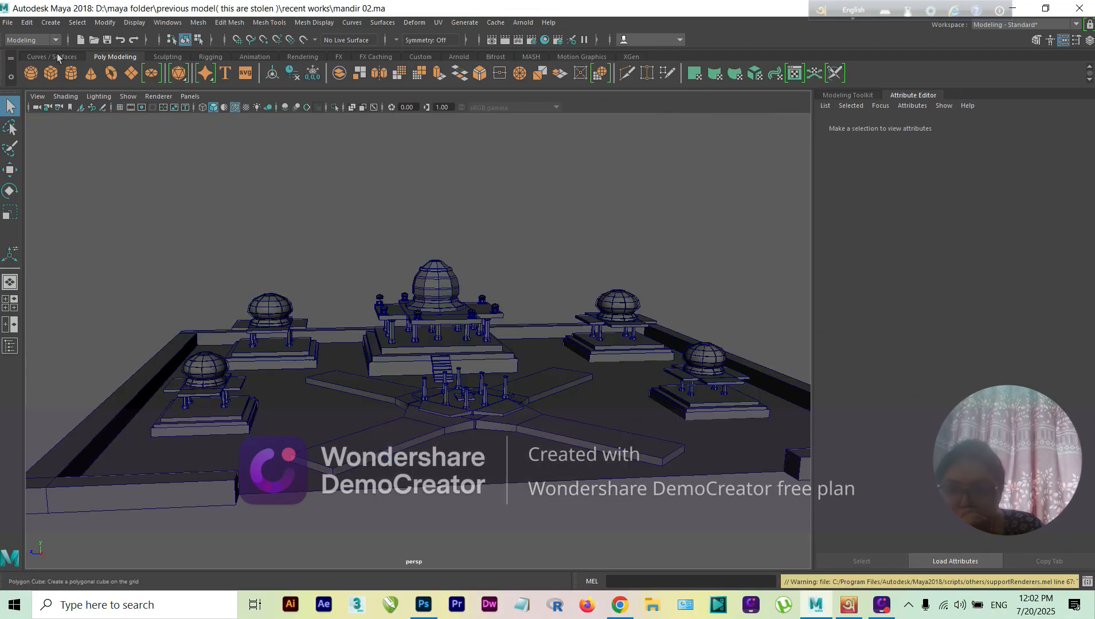
Step: Open exterior new.ma from the recent works folder
left_click(7, 22)
left_click(23, 55)
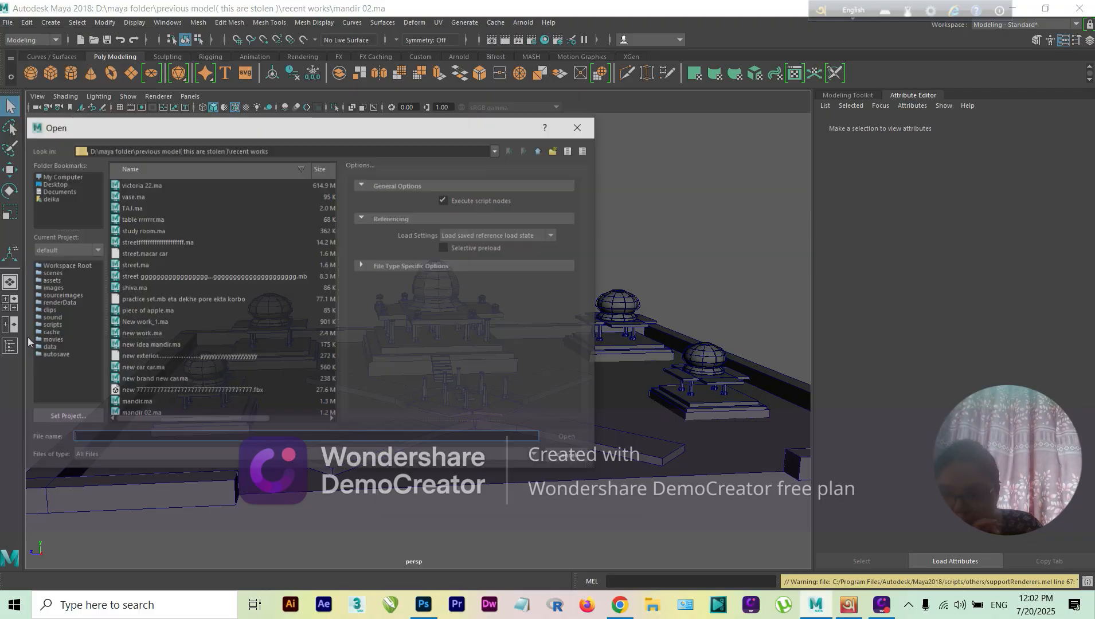
scroll(144, 362, "down", 2)
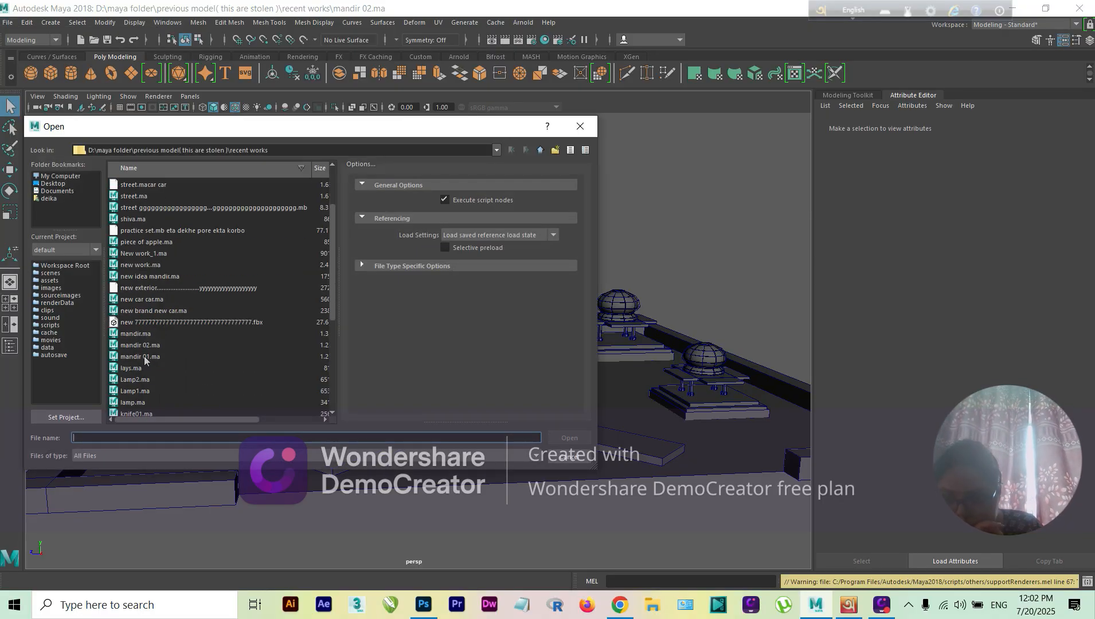
scroll(144, 359, "down", 5)
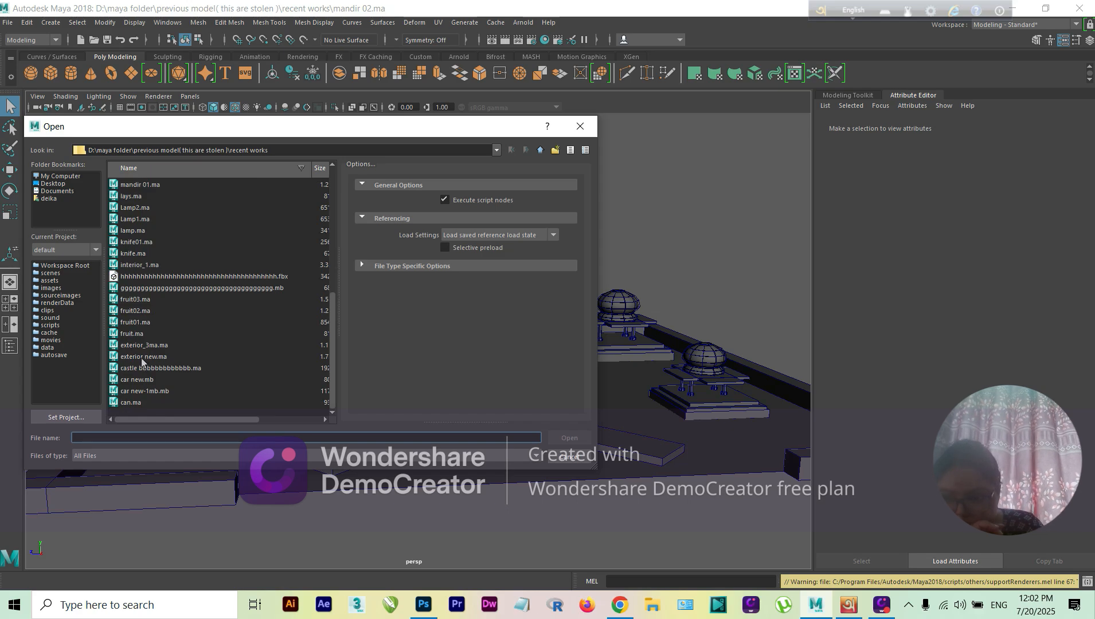
left_click(142, 357)
left_click(561, 439)
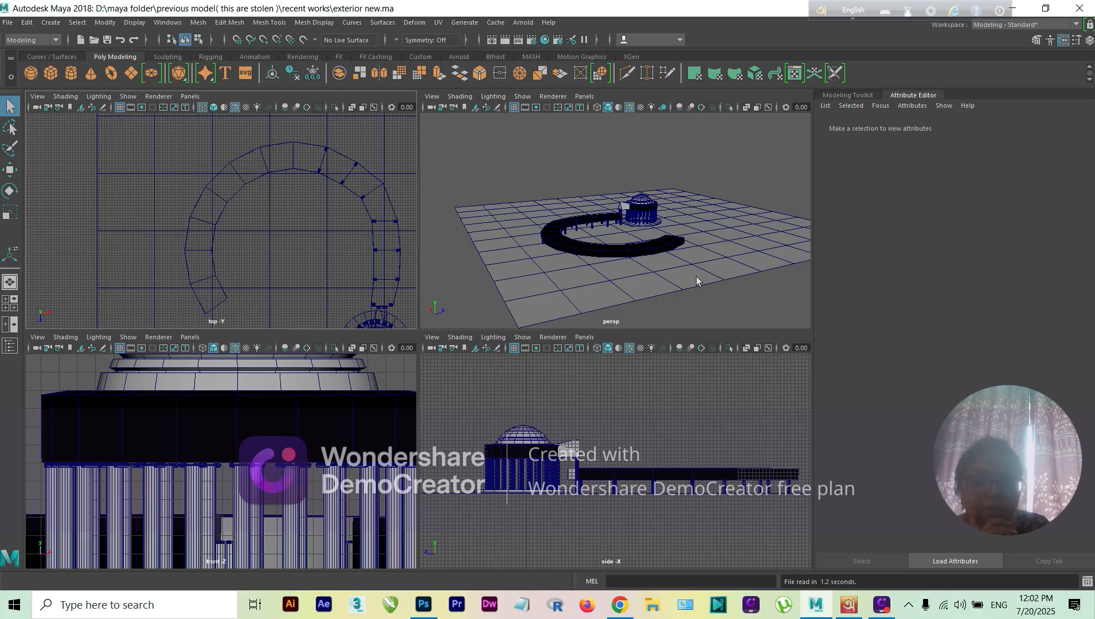
Step: Replace the exterior new.ma scene with a new empty scene
left_click(8, 21)
left_click(29, 43)
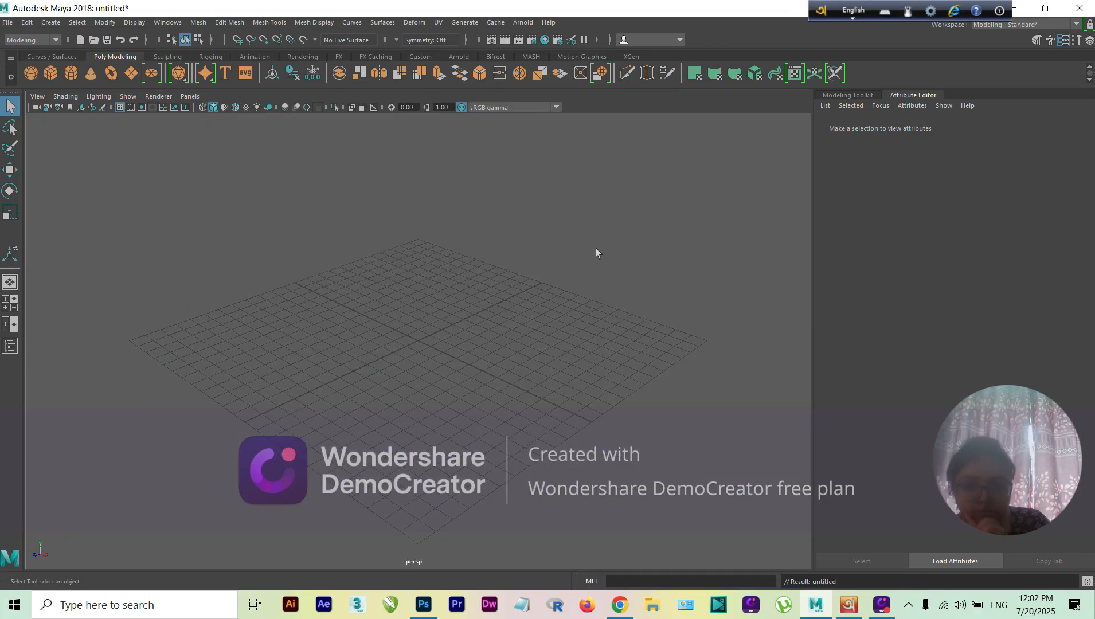
Step: Open the street.macar car file from the recent works folder, discarding the untitled scene and dismissing the load notices
left_click(9, 23)
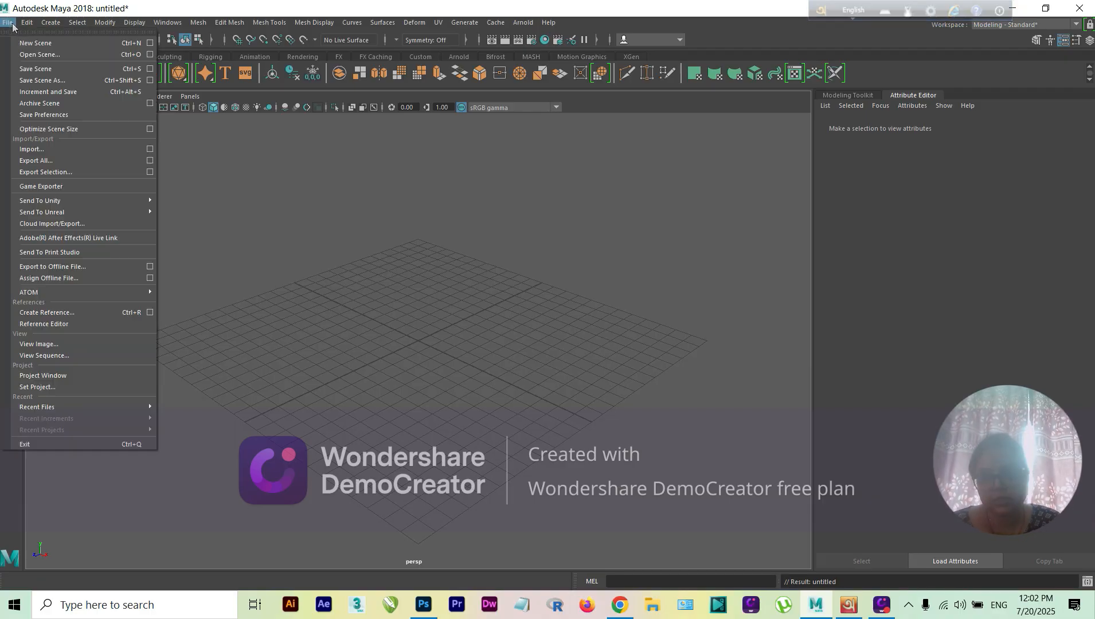
left_click(28, 56)
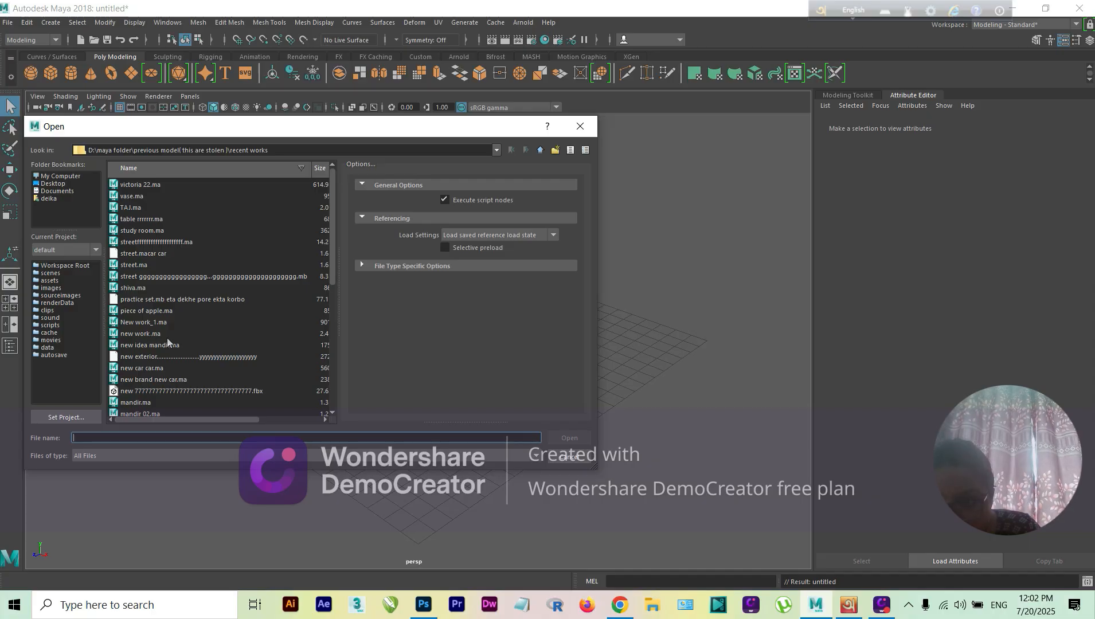
scroll(172, 348, "down", 1)
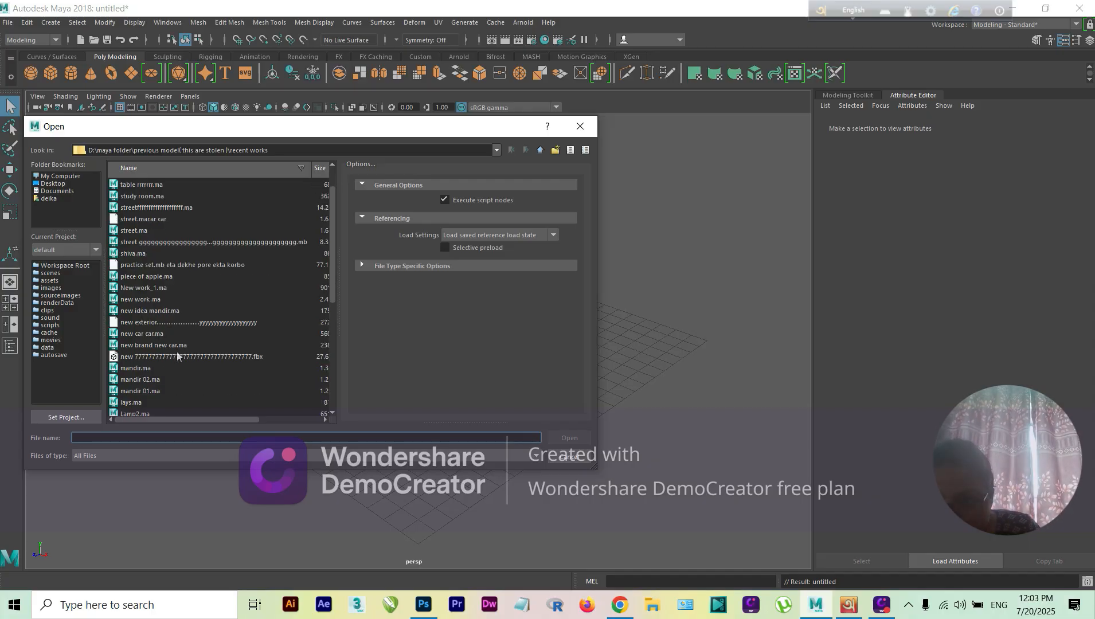
scroll(177, 356, "down", 2)
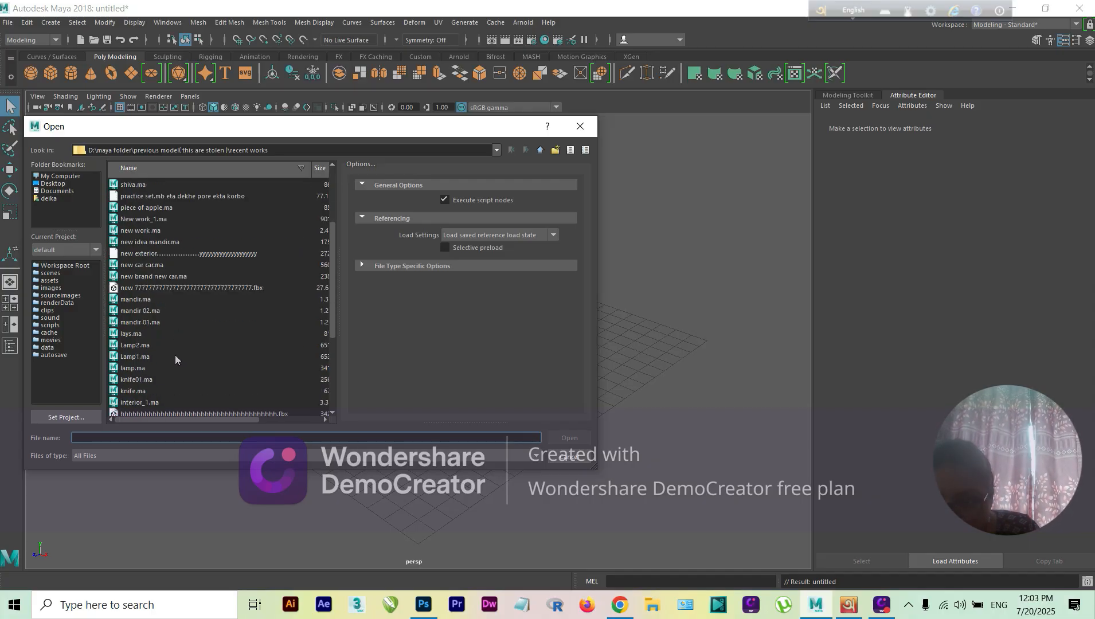
scroll(175, 356, "down", 4)
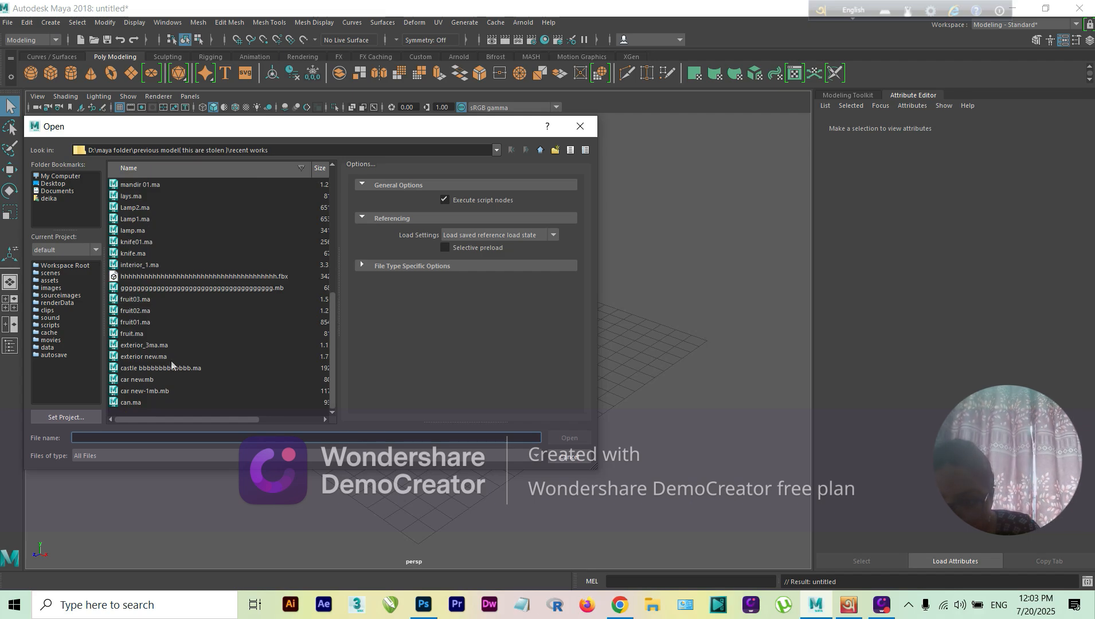
scroll(172, 365, "up", 7)
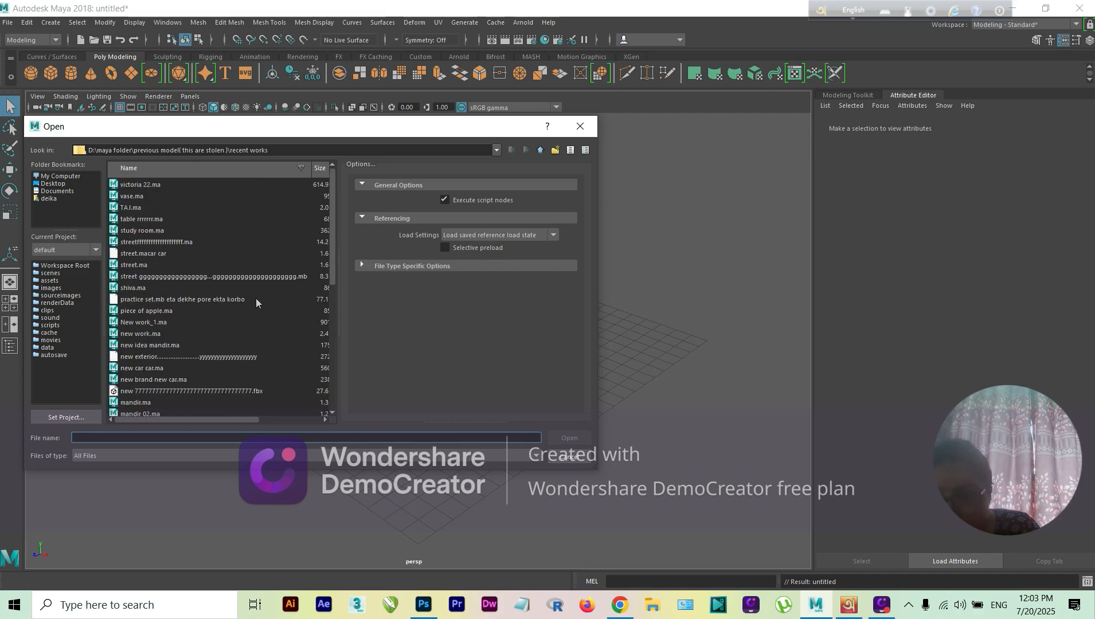
left_click(138, 256)
left_click(569, 439)
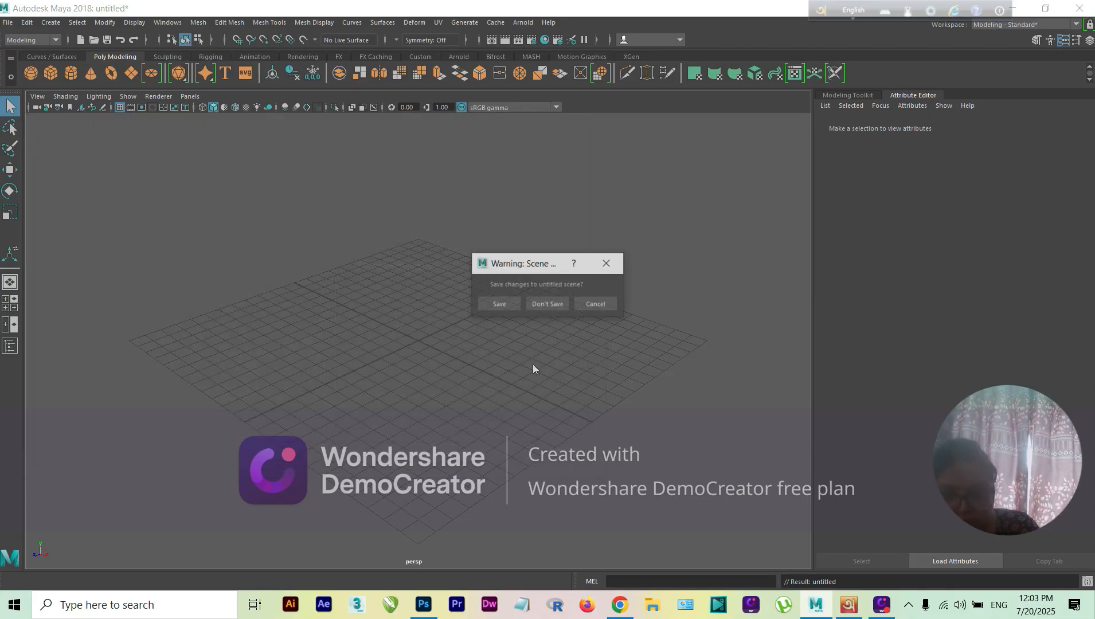
left_click(547, 303)
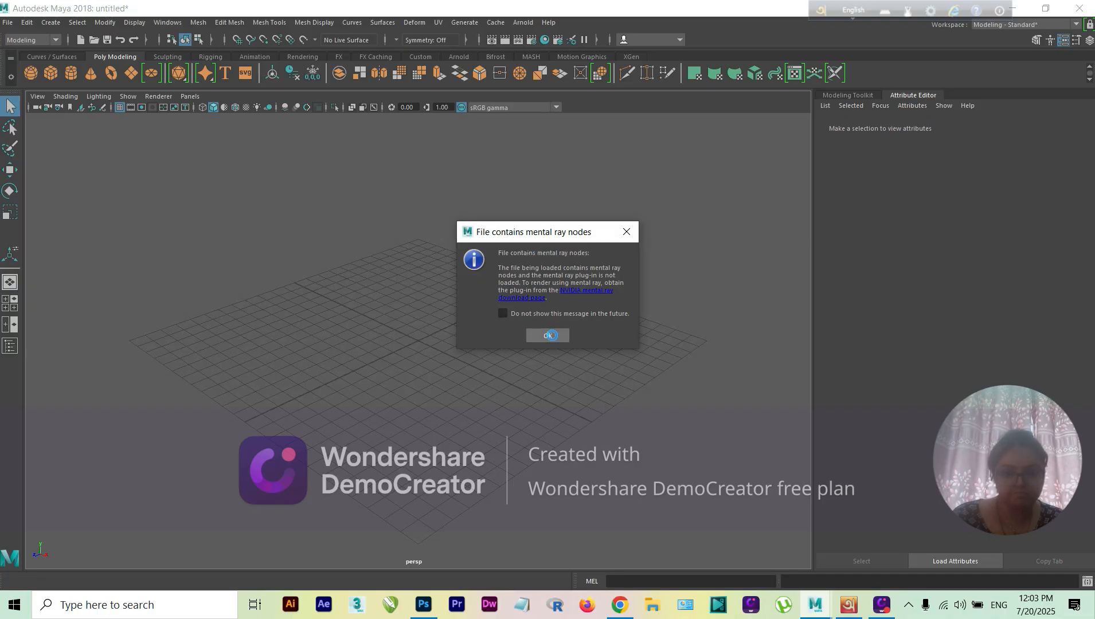
left_click(549, 336)
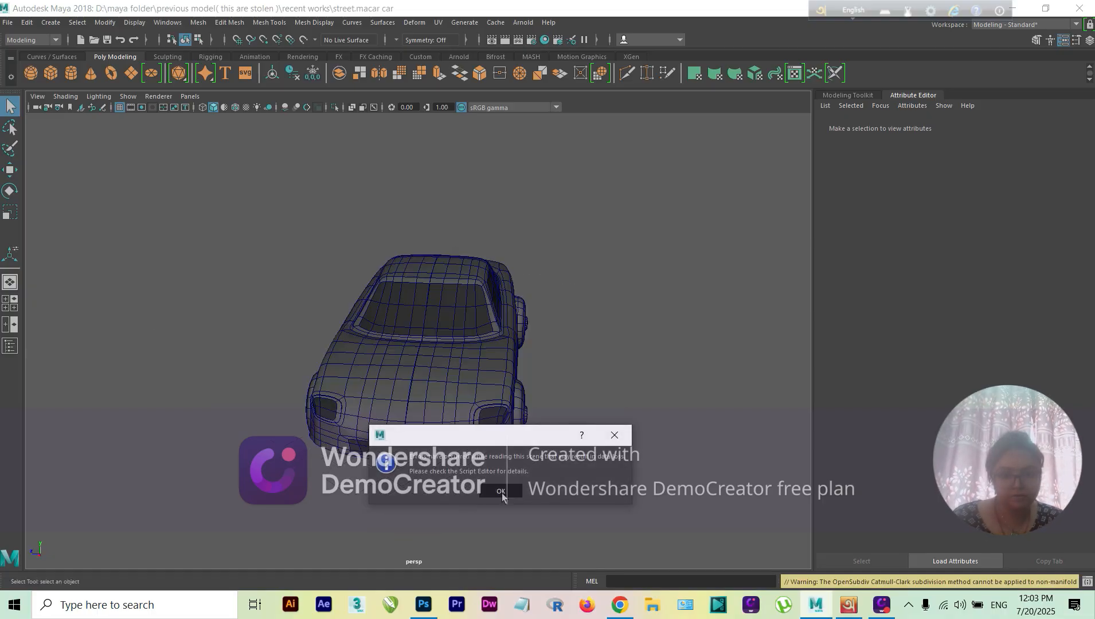
left_click(501, 491)
Step: Examine the car model from the front corner, close up along its side, and from above the hood
left_click_drag(502, 394, 460, 361, "alt")
scroll(378, 384, "up", 8)
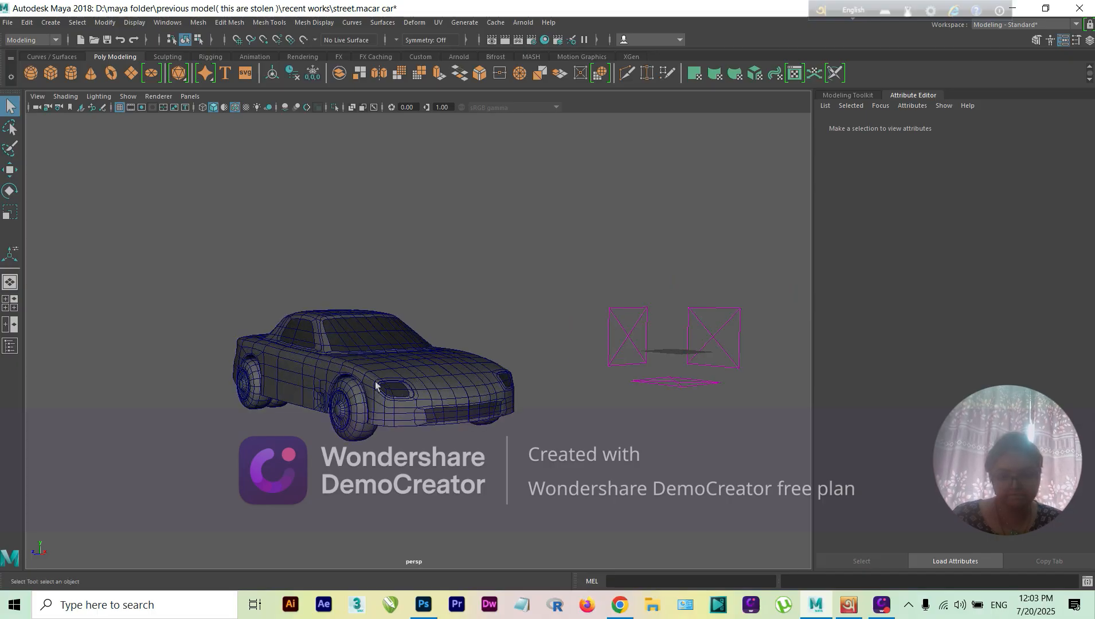
middle_click_drag(377, 407, 575, 326, "alt")
left_click_drag(522, 382, 364, 404, "alt")
middle_click_drag(582, 420, 470, 382, "alt")
scroll(470, 382, "down", 8)
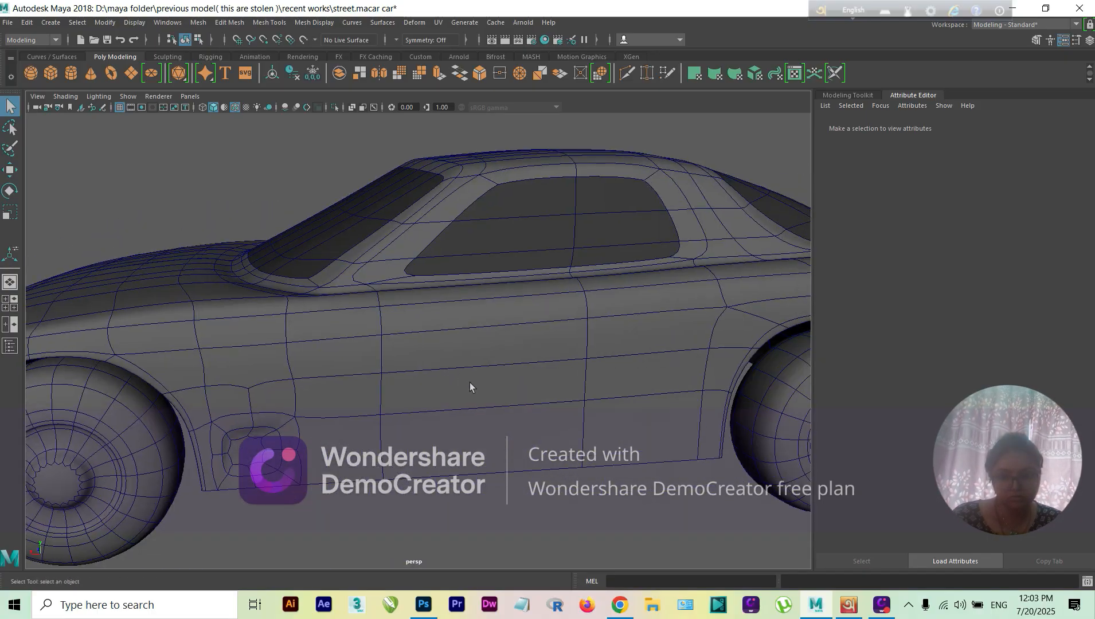
left_click_drag(471, 386, 555, 417, "alt")
middle_click_drag(499, 414, 471, 365, "alt")
left_click_drag(472, 366, 474, 383, "alt")
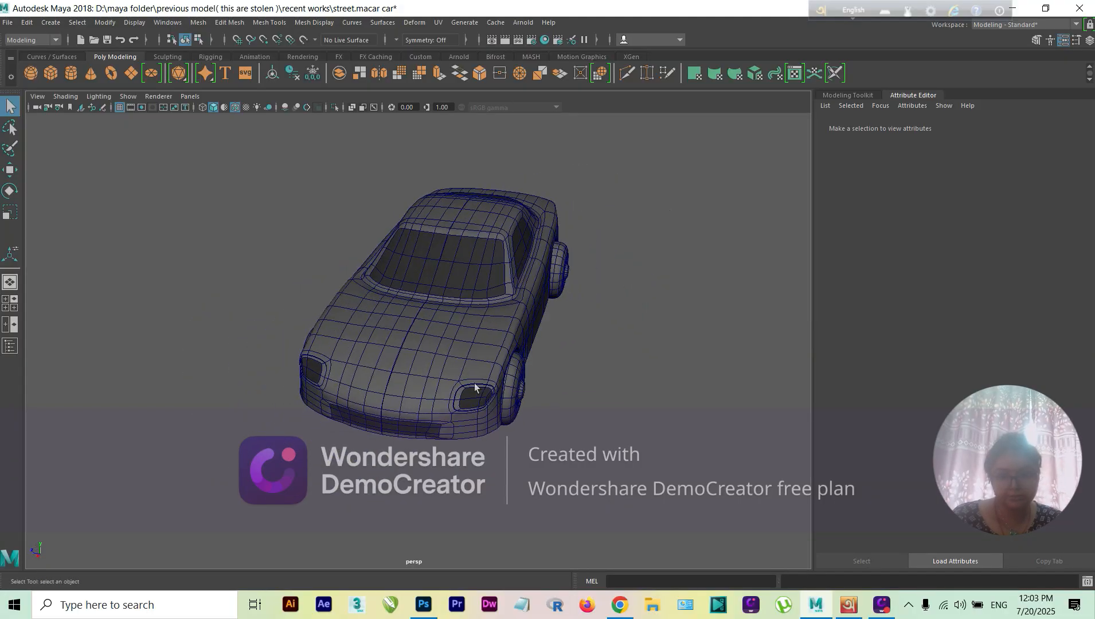
Step: Start a new scene in place of the street.macar car file
left_click(8, 23)
left_click(23, 36)
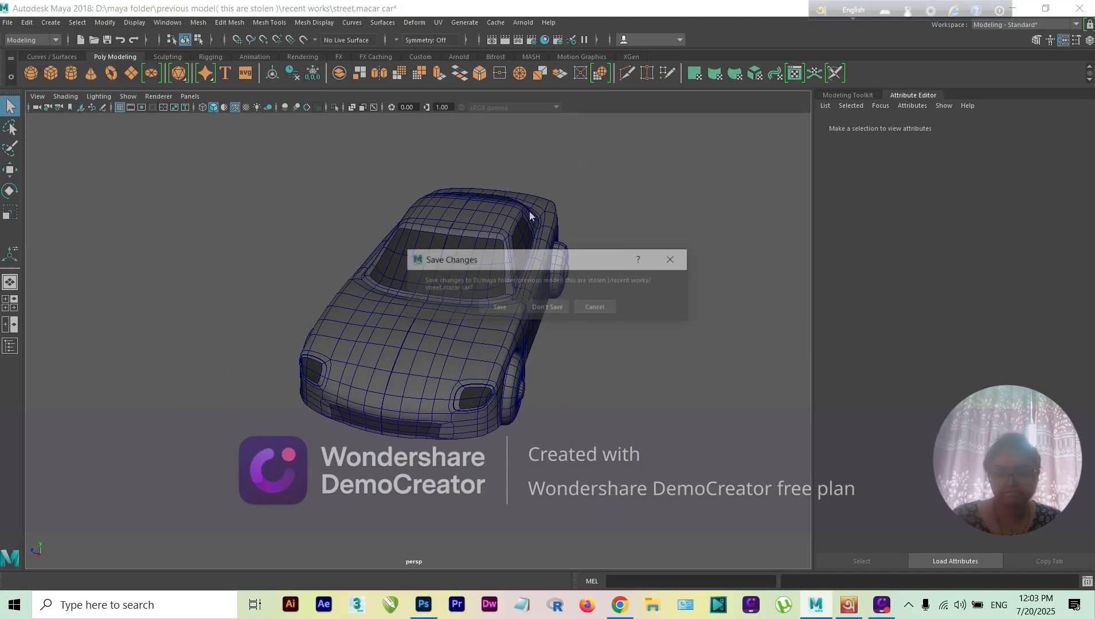